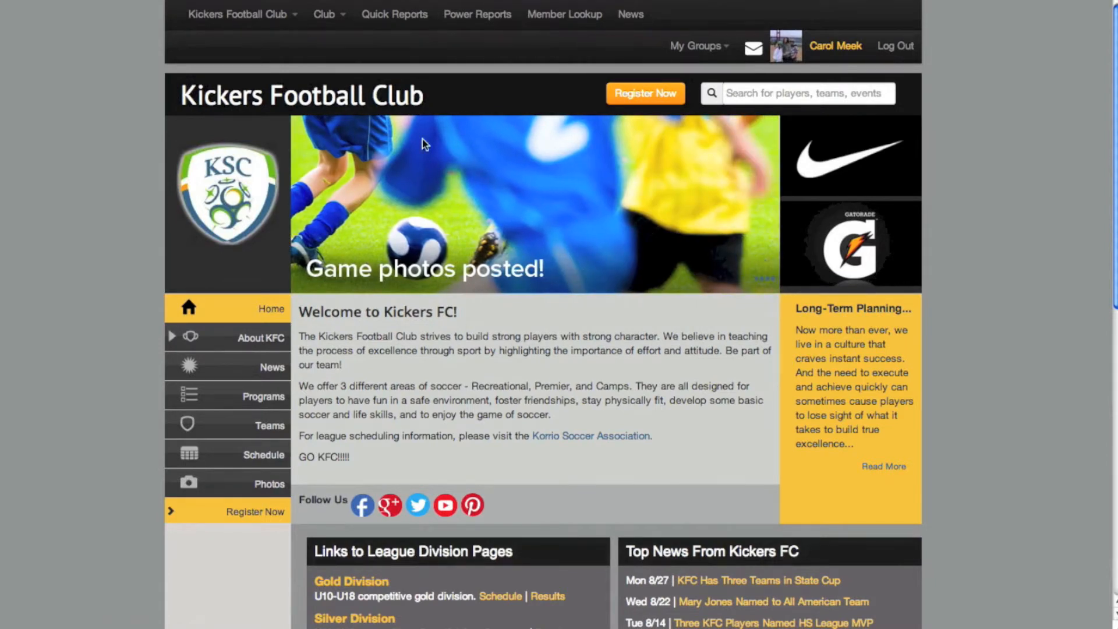
# Step: Open the club's web documents library
pyautogui.click(324, 17)
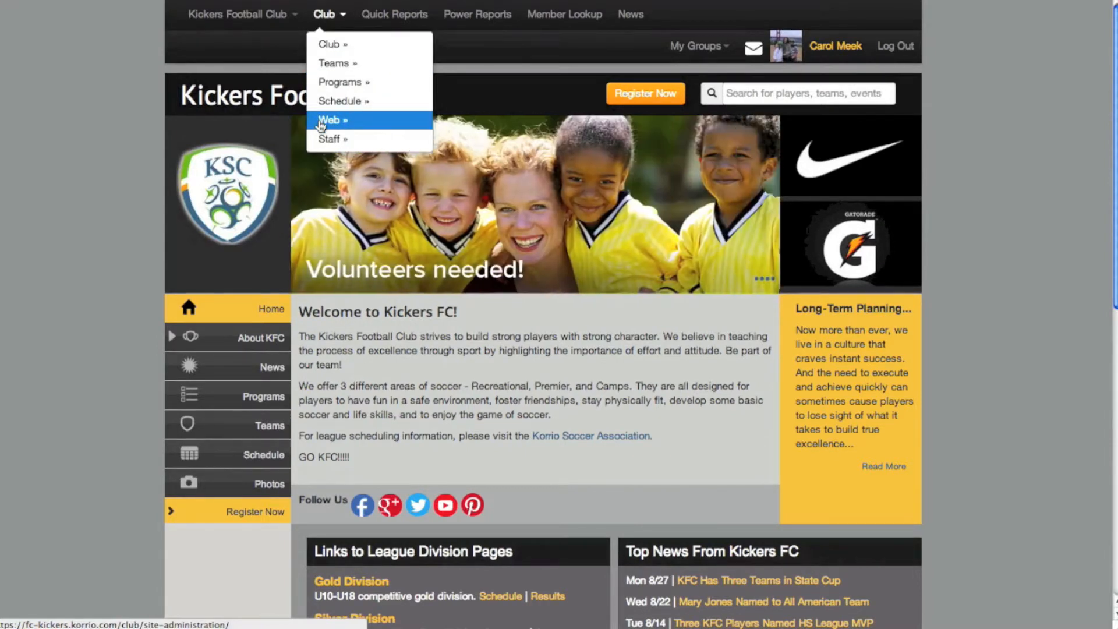
pyautogui.click(337, 123)
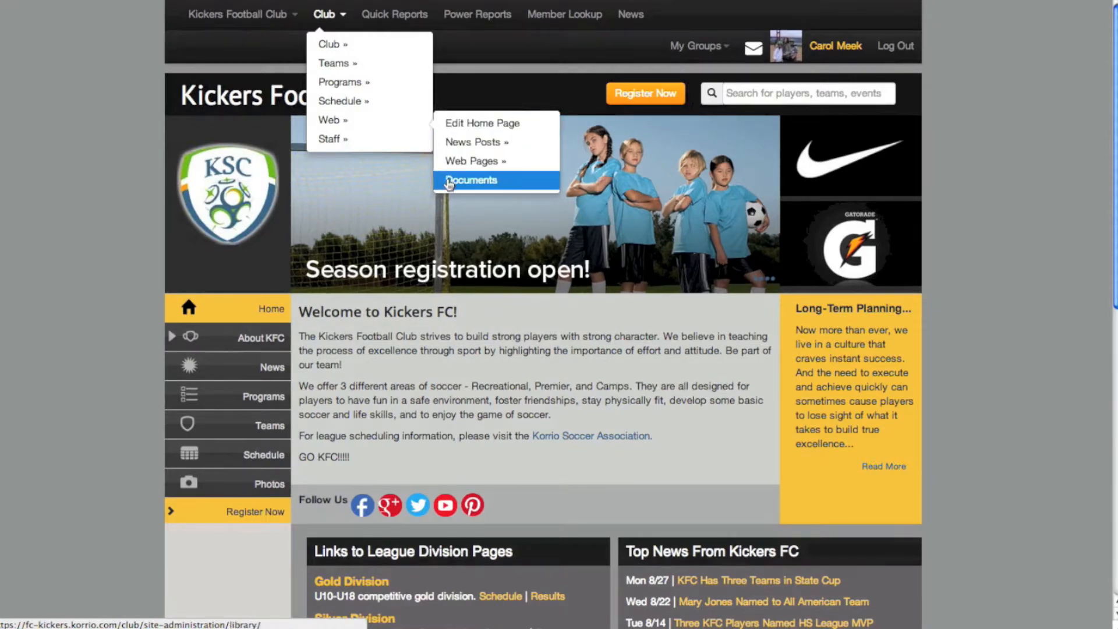
pyautogui.click(473, 183)
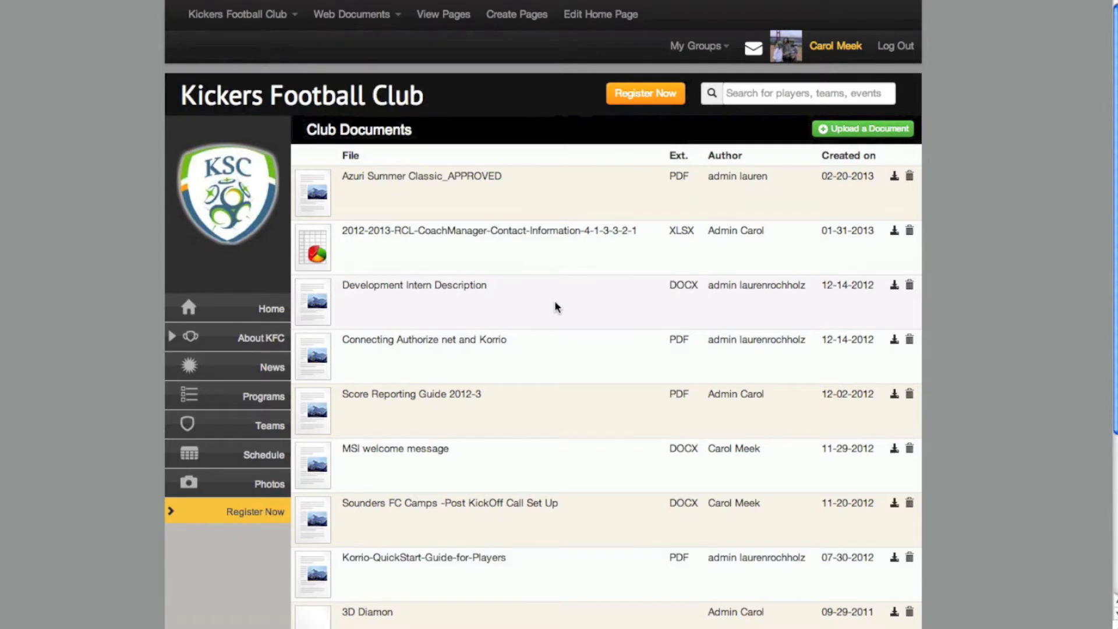
# Step: Upload the file DSC00453.JPG to the club documents
pyautogui.click(871, 139)
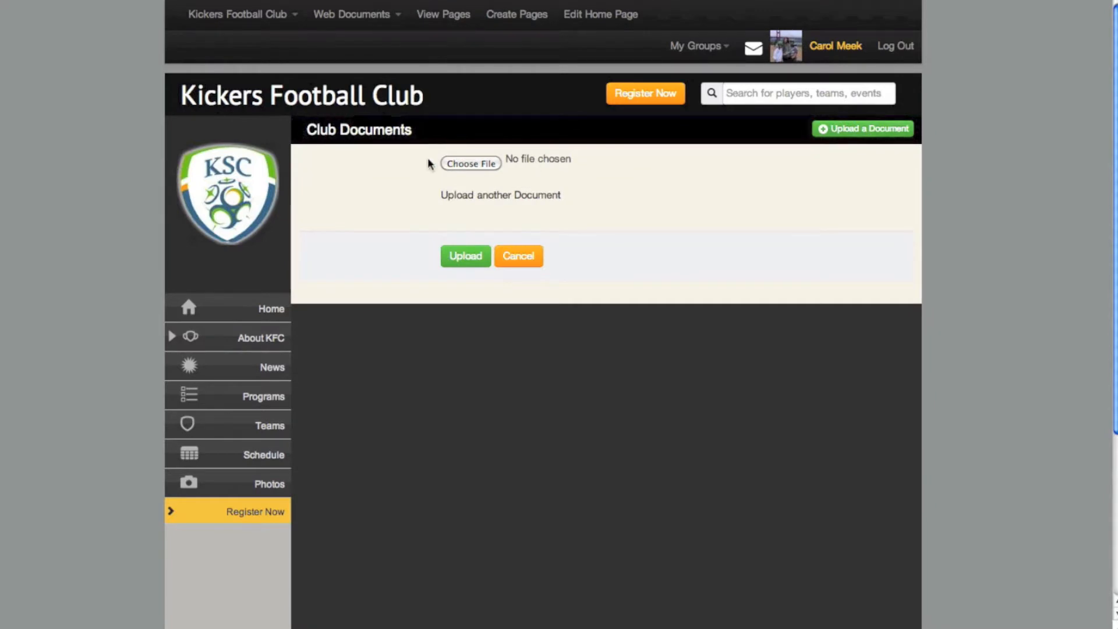
pyautogui.click(471, 165)
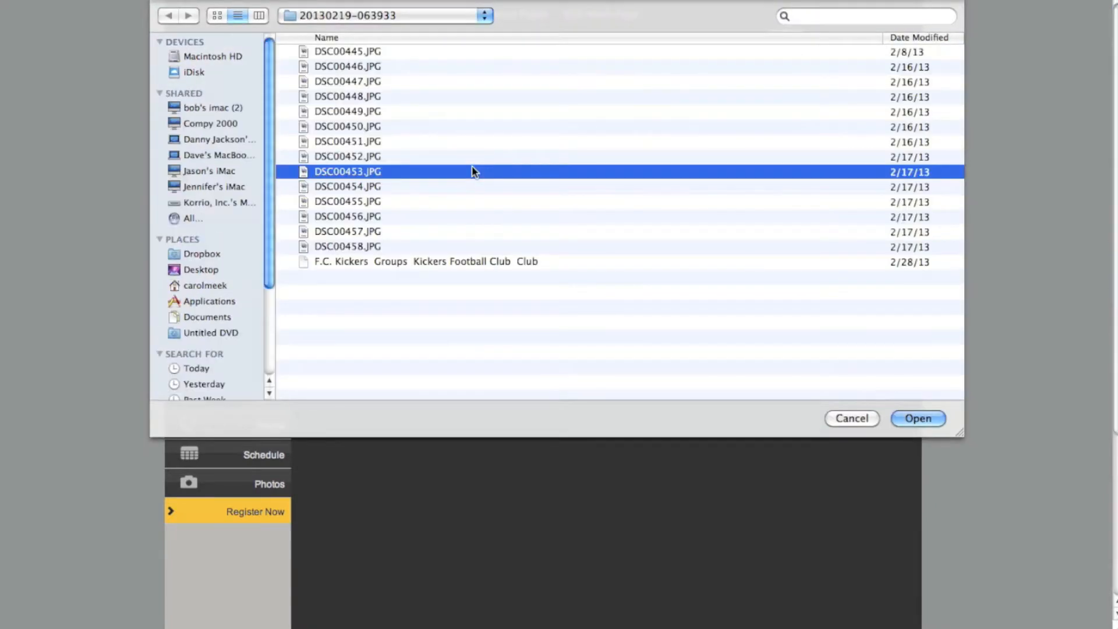
pyautogui.click(920, 420)
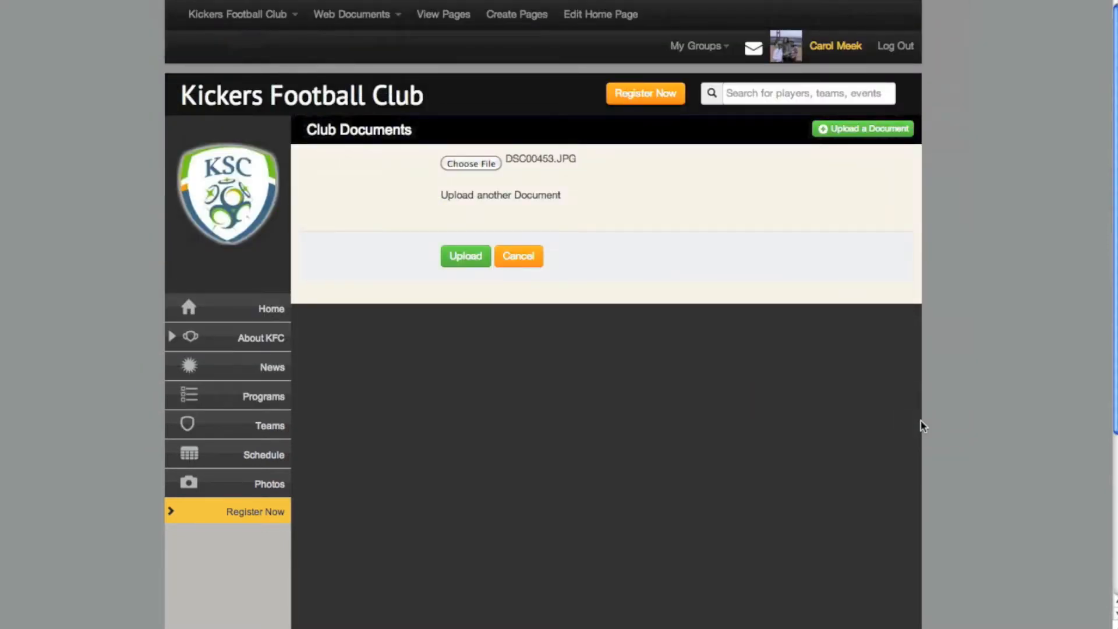
pyautogui.click(458, 260)
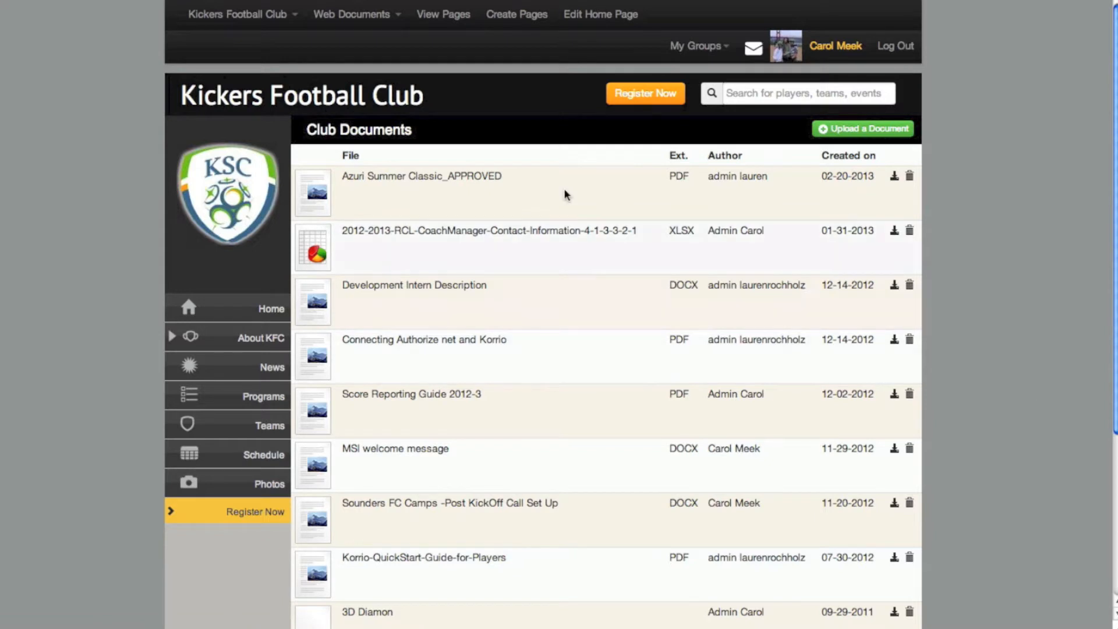
# Step: Look through the club documents list and open the overview of the club's web pages
pyautogui.scroll(-1, 514, 557)
pyautogui.scroll(-5, 511, 557)
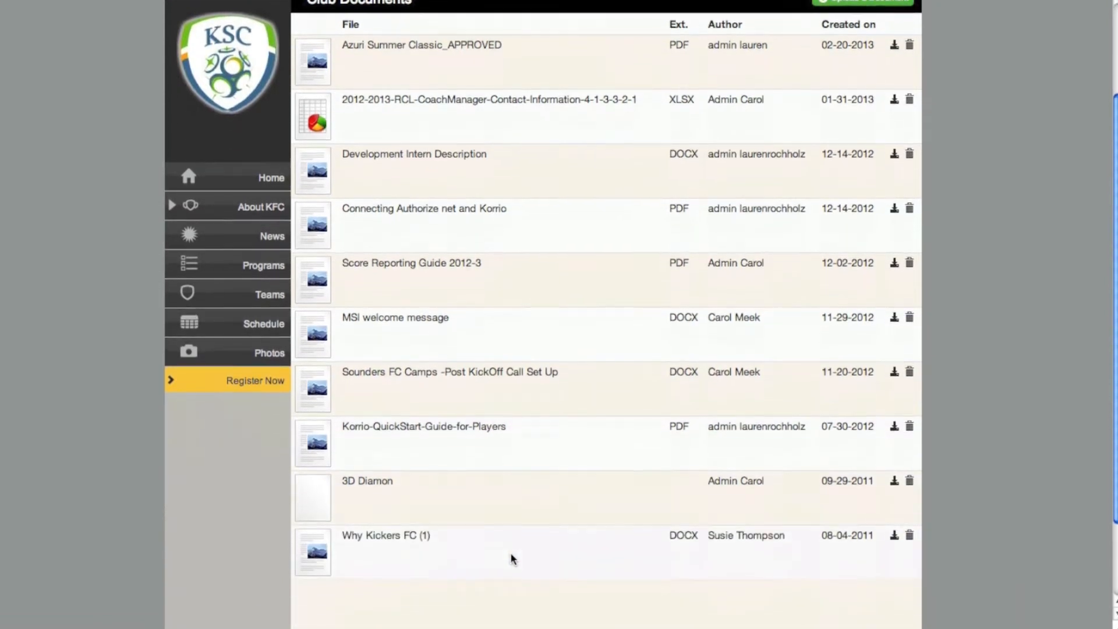
pyautogui.scroll(5, 511, 558)
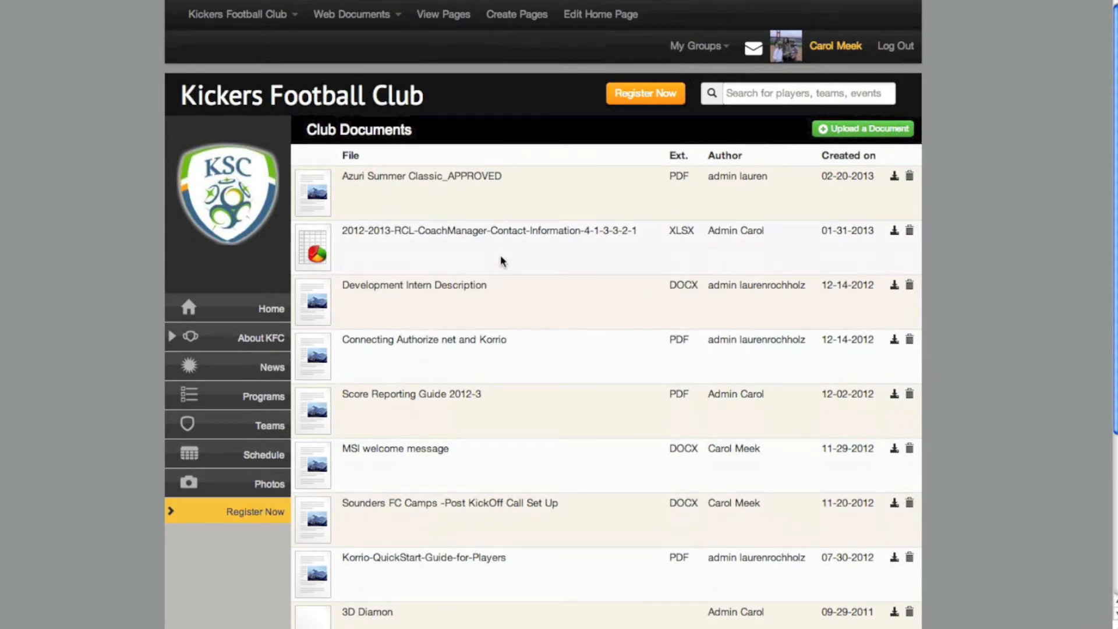
pyautogui.click(327, 18)
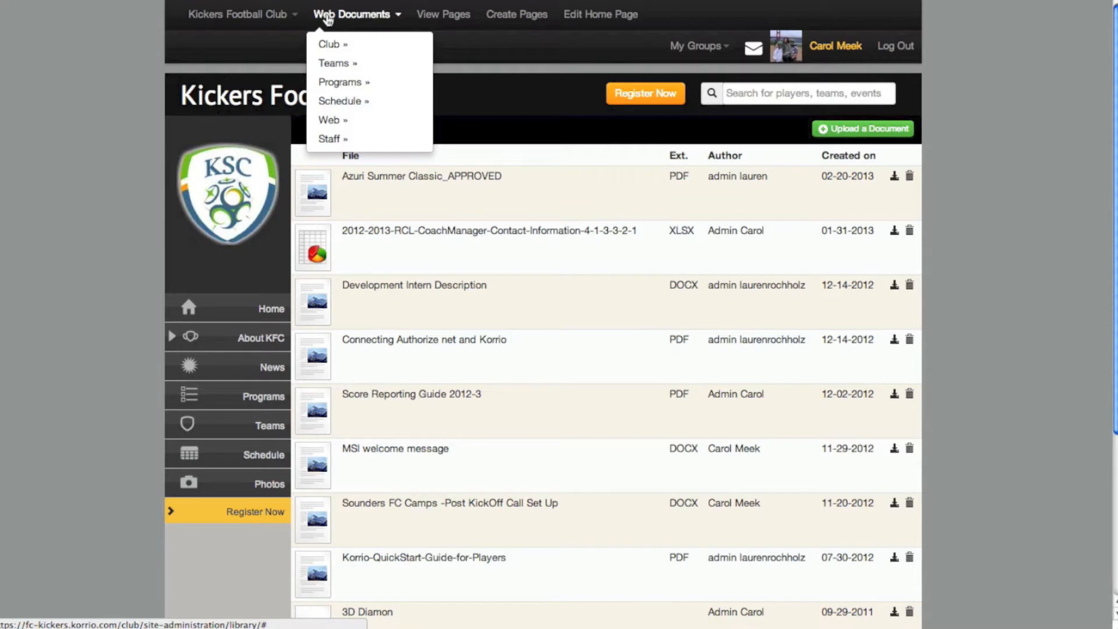
pyautogui.moveTo(324, 126)
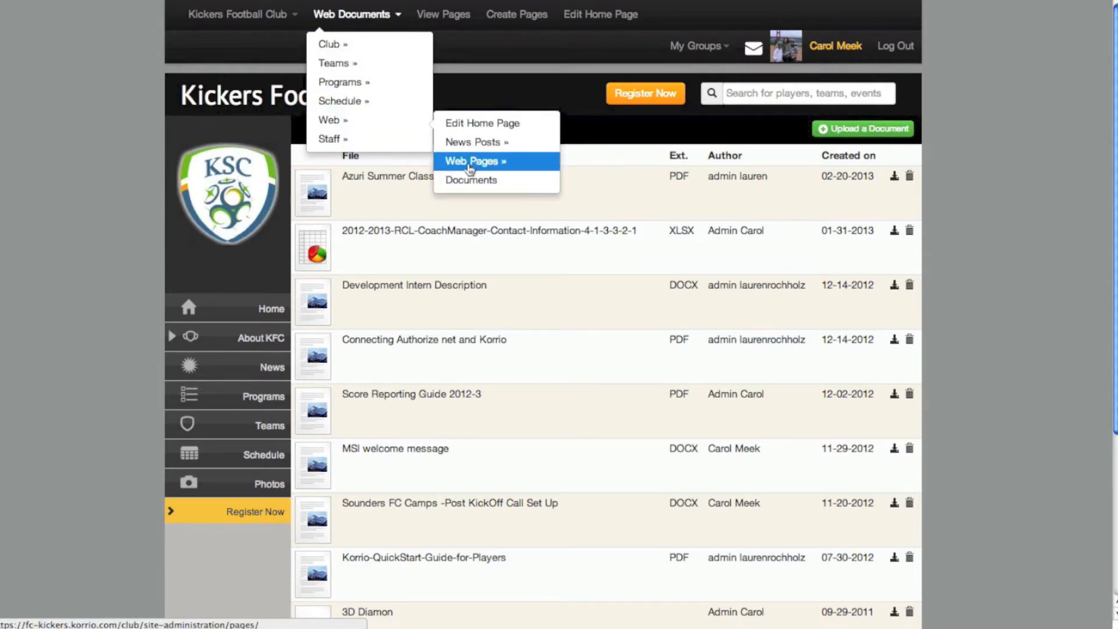
pyautogui.moveTo(471, 170)
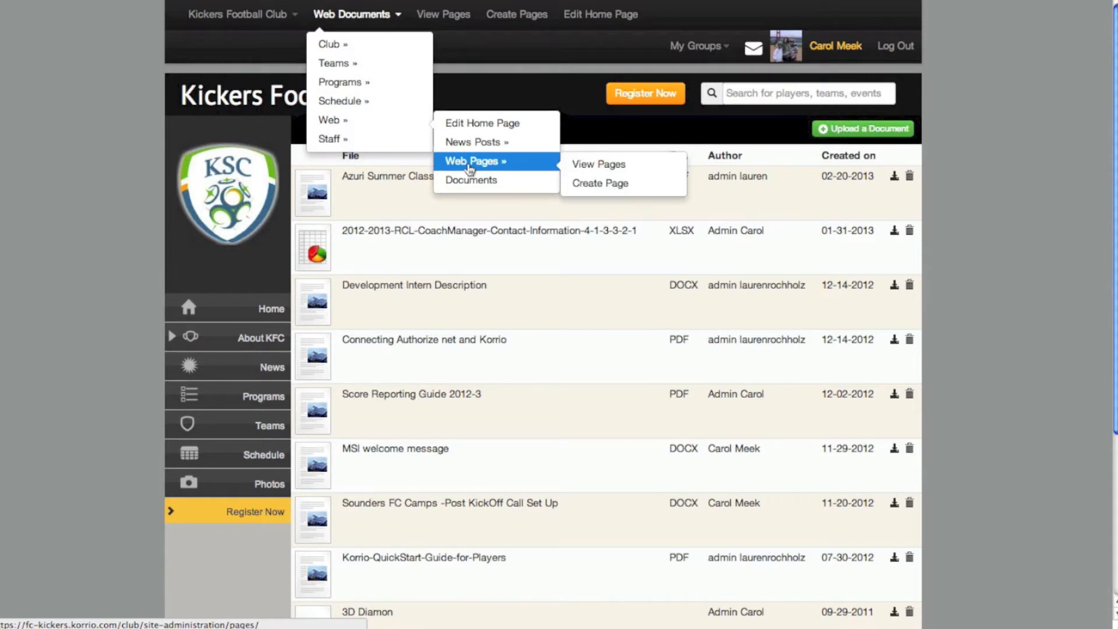
pyautogui.click(603, 170)
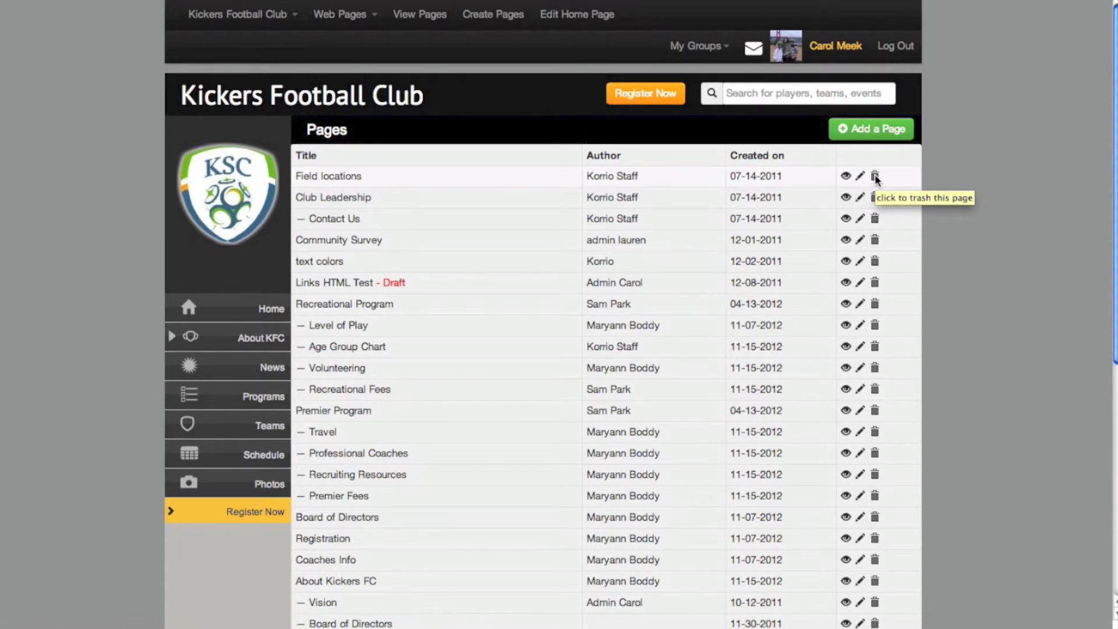
# Step: Start a new club web page and place the cursor in its empty body
pyautogui.click(855, 132)
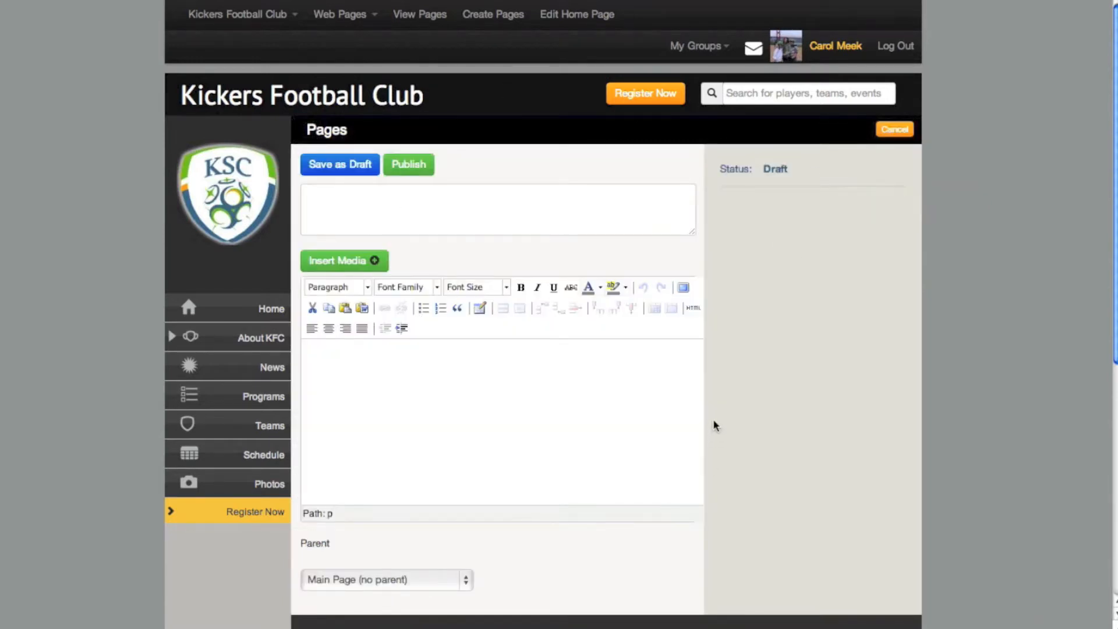
pyautogui.scroll(-1, 714, 424)
pyautogui.click(416, 187)
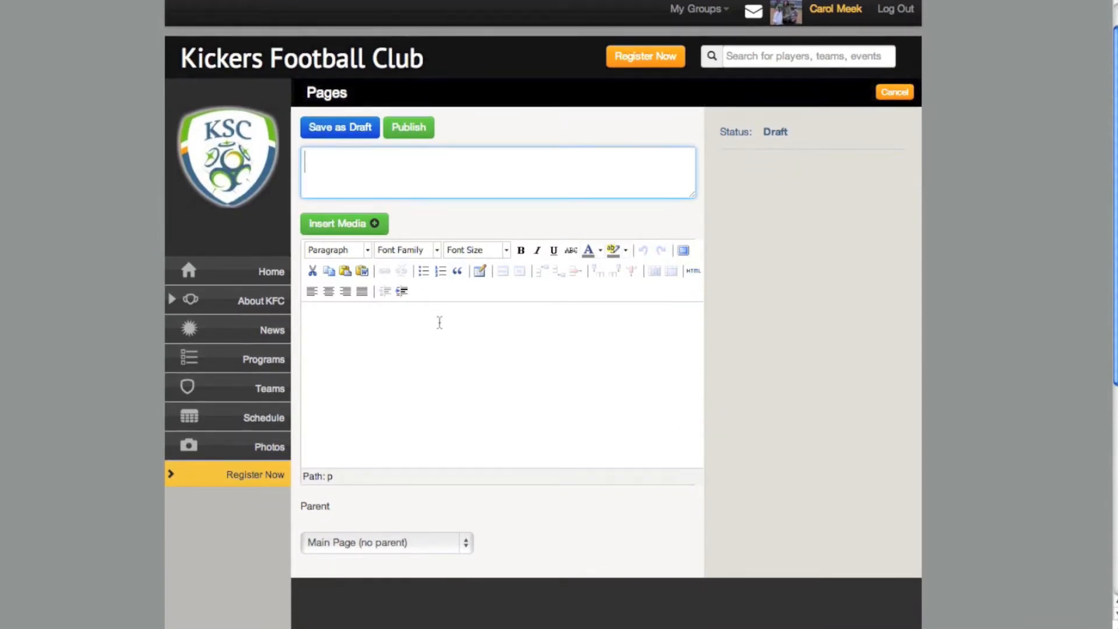
pyautogui.click(439, 323)
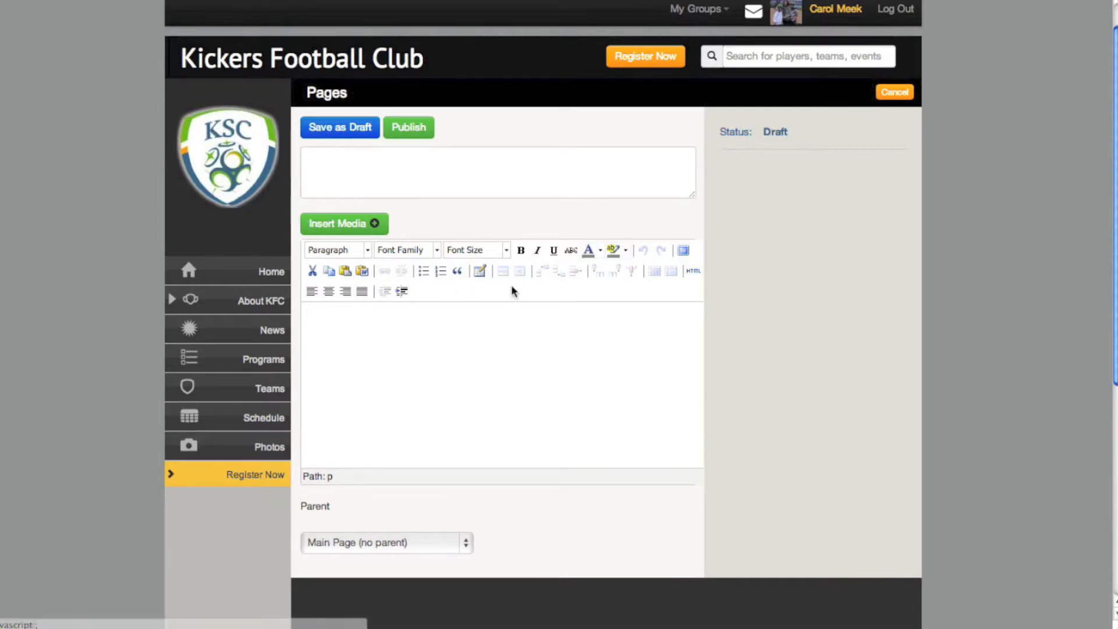
# Step: Insert the Long Term Planning image from the media library into the page body at Medium size
pyautogui.click(342, 230)
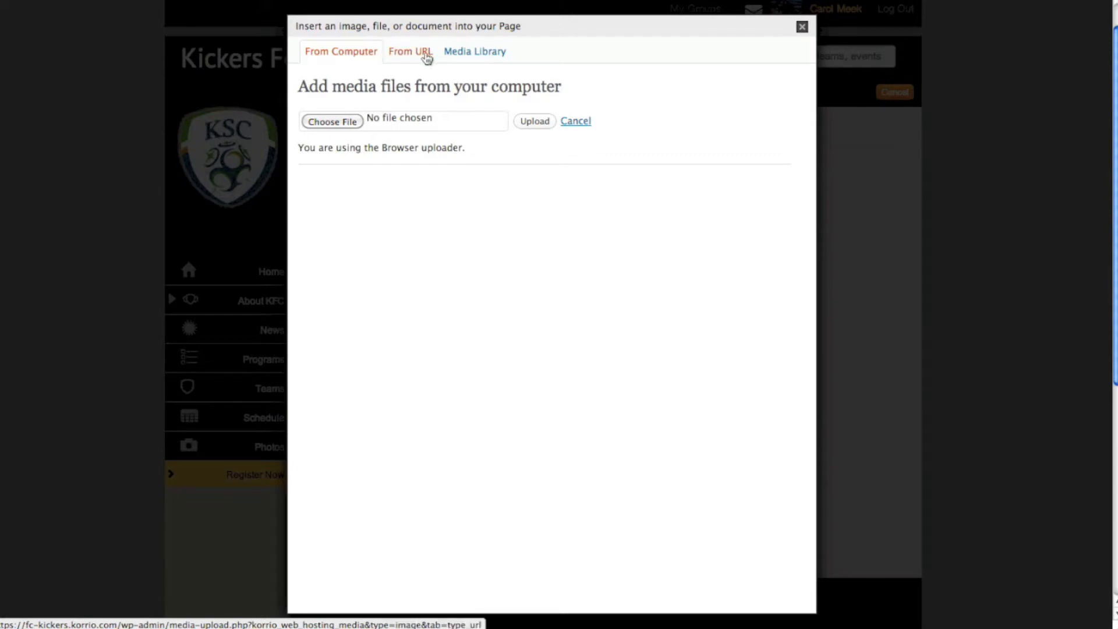
pyautogui.click(478, 57)
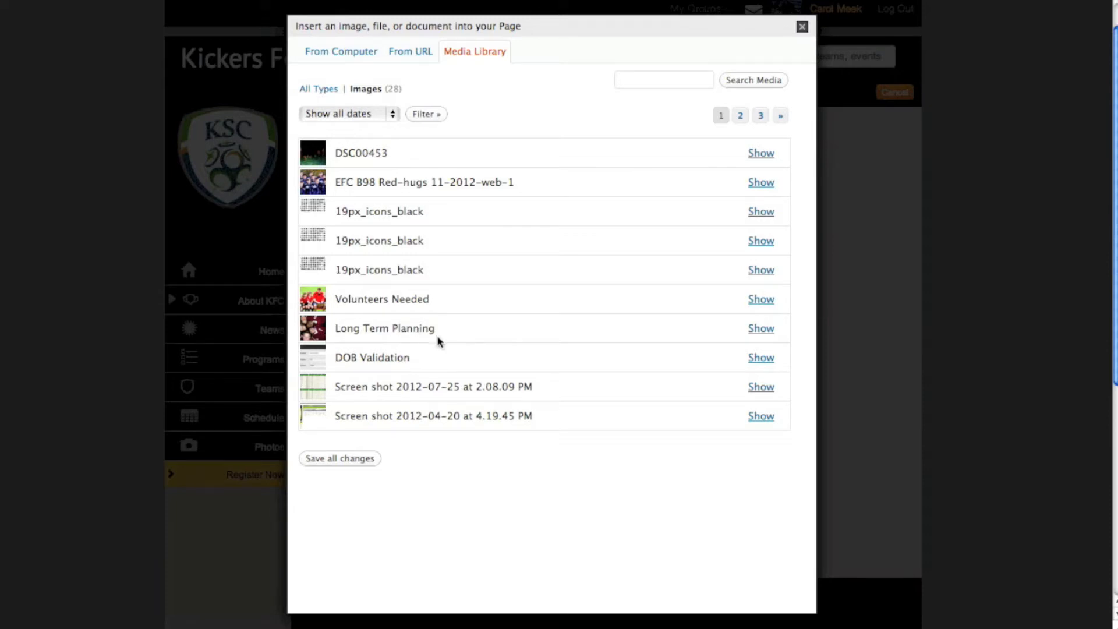
pyautogui.click(760, 329)
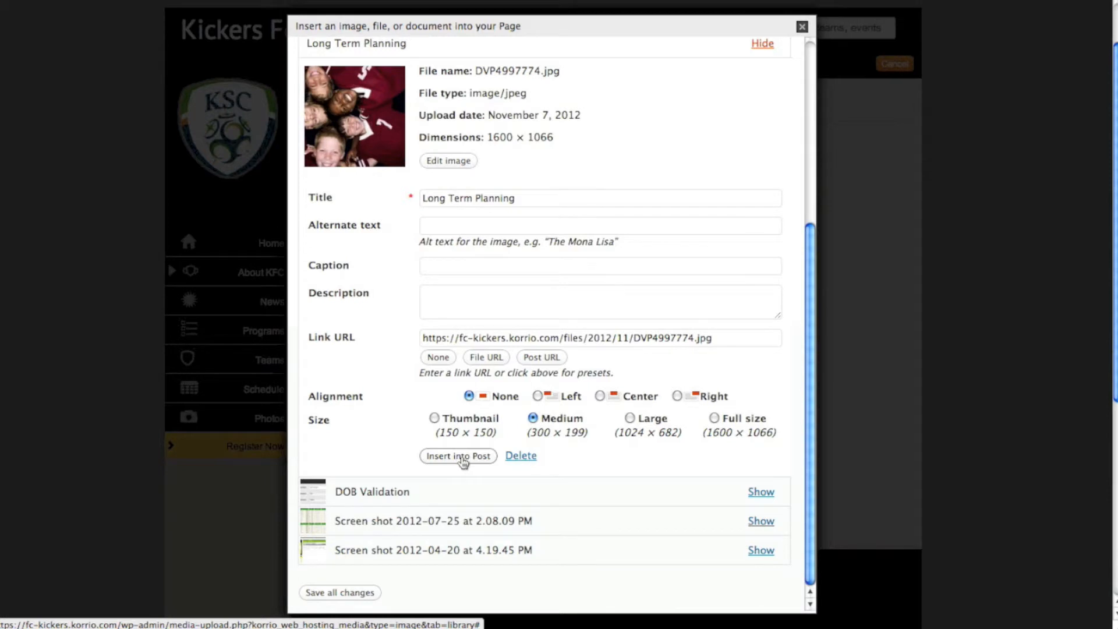
pyautogui.click(462, 459)
pyautogui.click(463, 457)
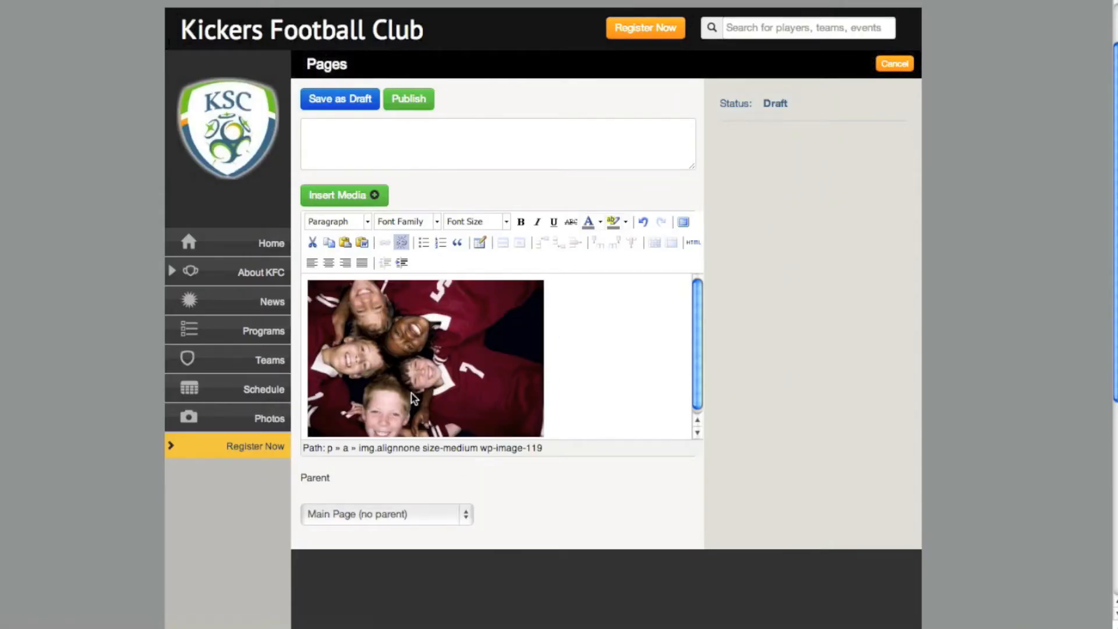
# Step: Center the inserted team image in the page body
pyautogui.scroll(-3, 531, 381)
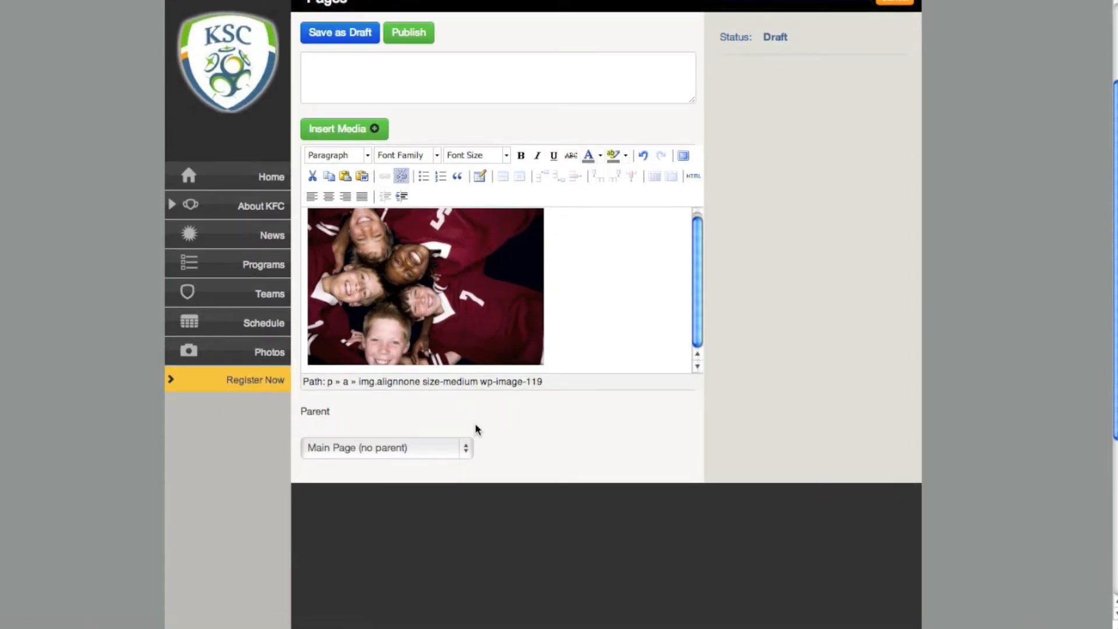
pyautogui.press('Right')
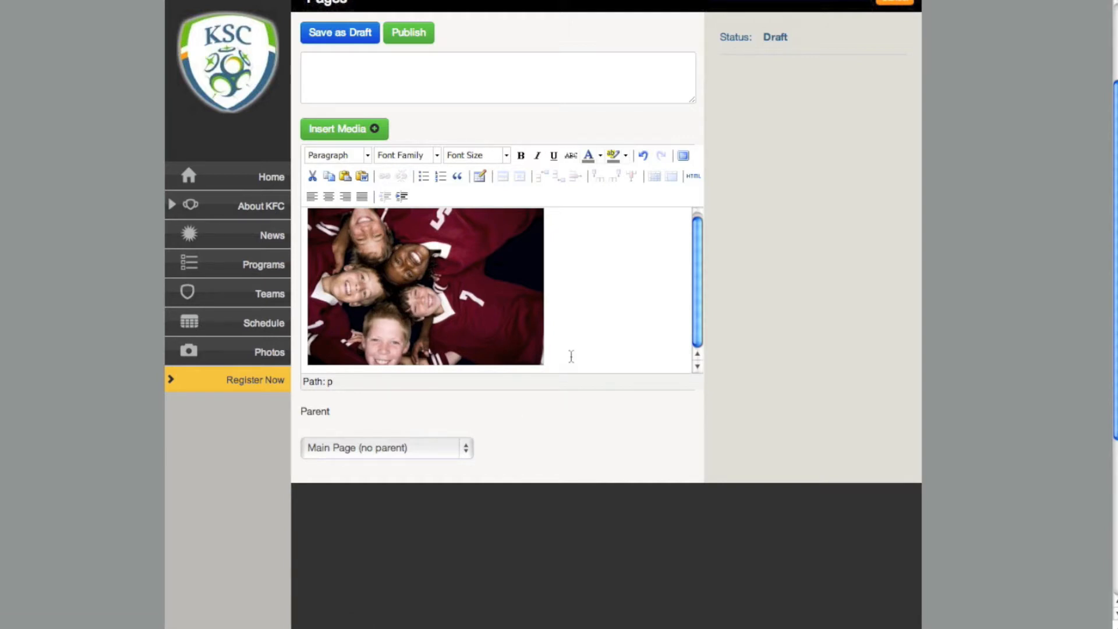
pyautogui.press('Return')
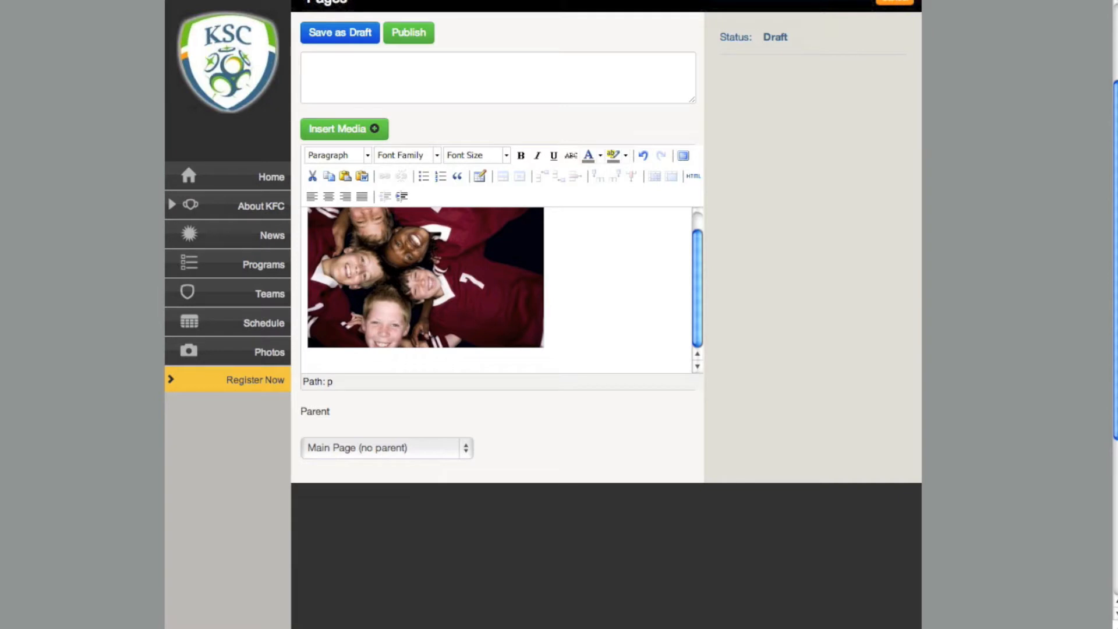
pyautogui.click(328, 197)
pyautogui.click(382, 269)
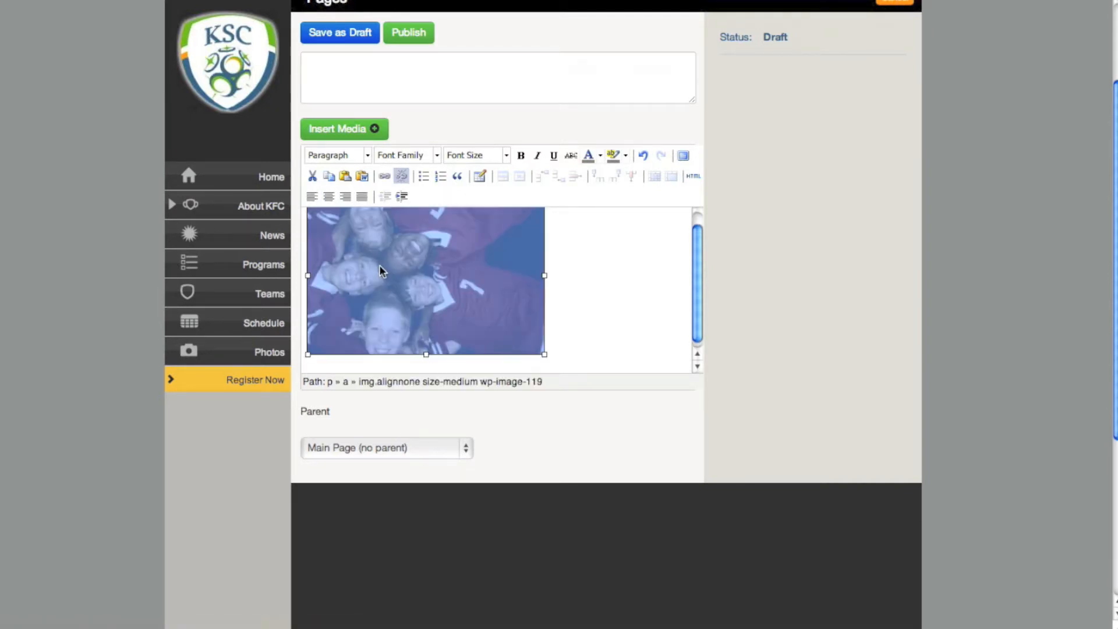
pyautogui.click(328, 197)
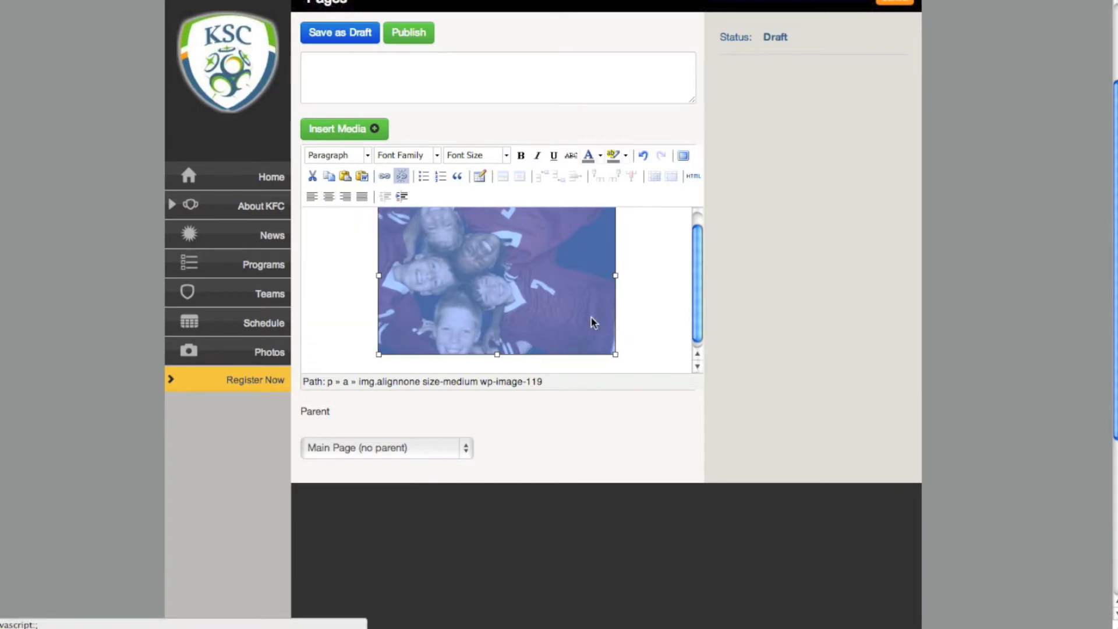
# Step: Add the line "We need volunteeers!" beneath the centered image
pyautogui.click(638, 348)
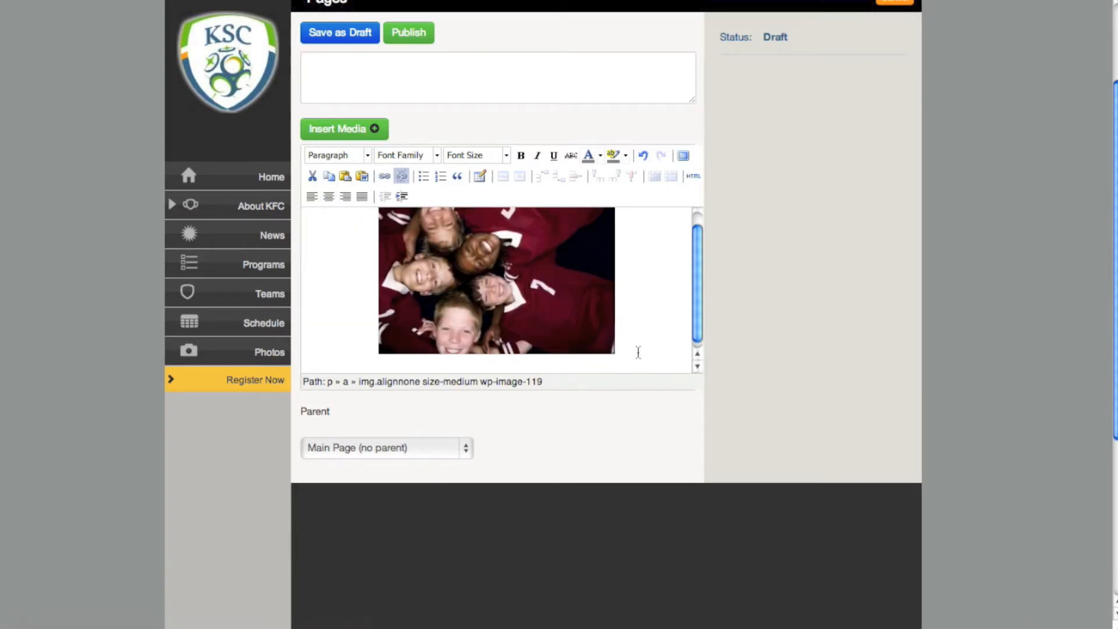
pyautogui.press('Return')
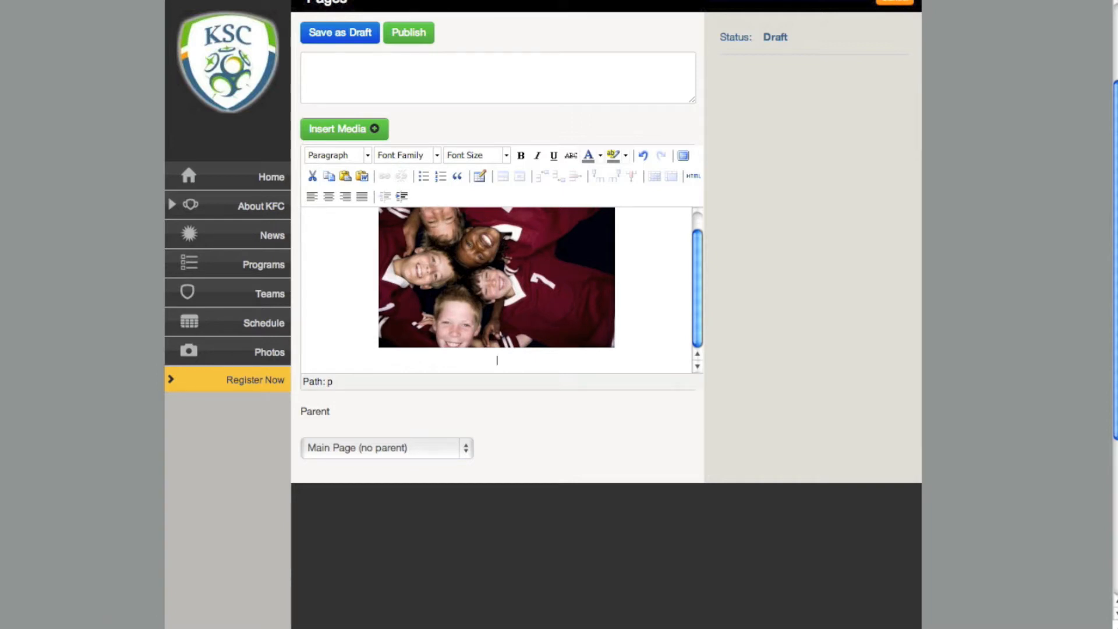
pyautogui.write('We need volunteeers!')
# Step: Format the "We need volunteeers!" line as bold, underlined, red text in size 5 (18pt)
pyautogui.moveTo(540, 361); pyautogui.dragTo(449, 362)
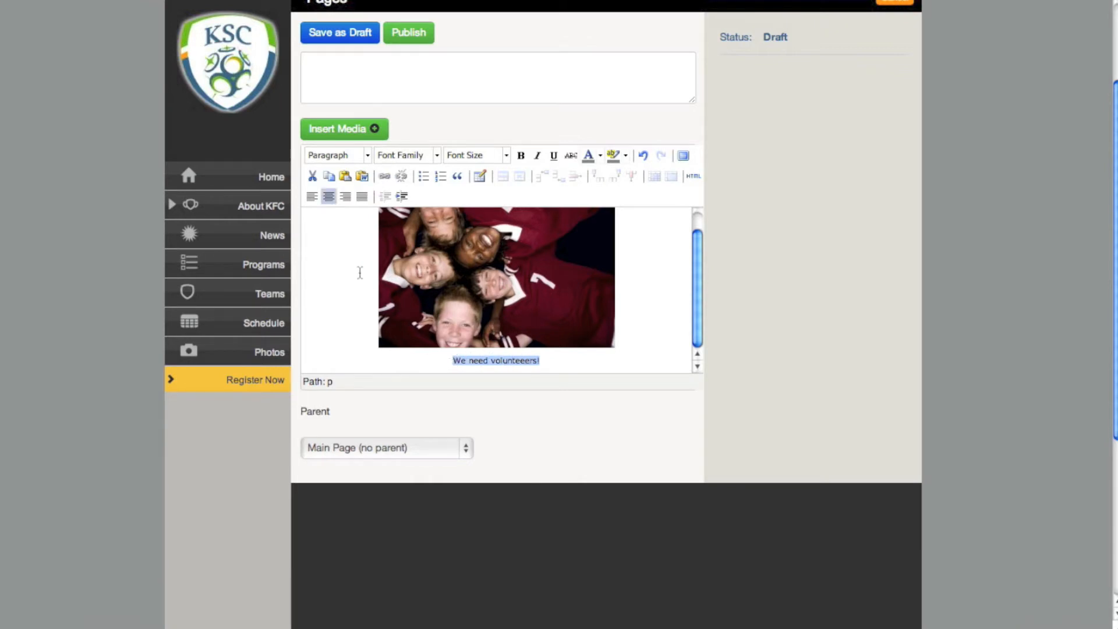
pyautogui.click(521, 156)
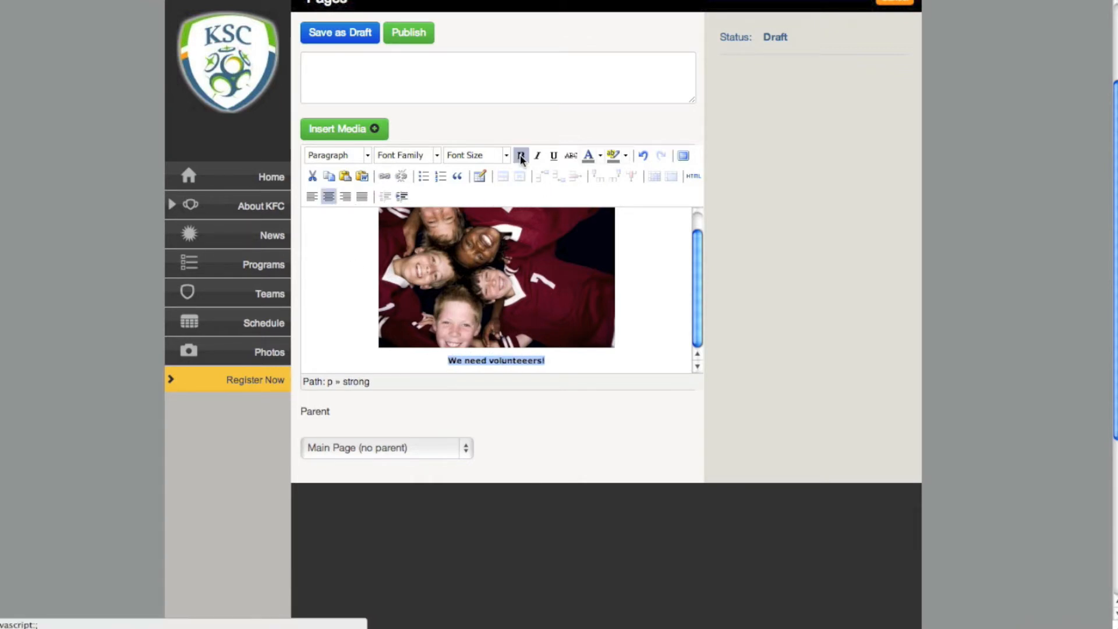
pyautogui.click(551, 156)
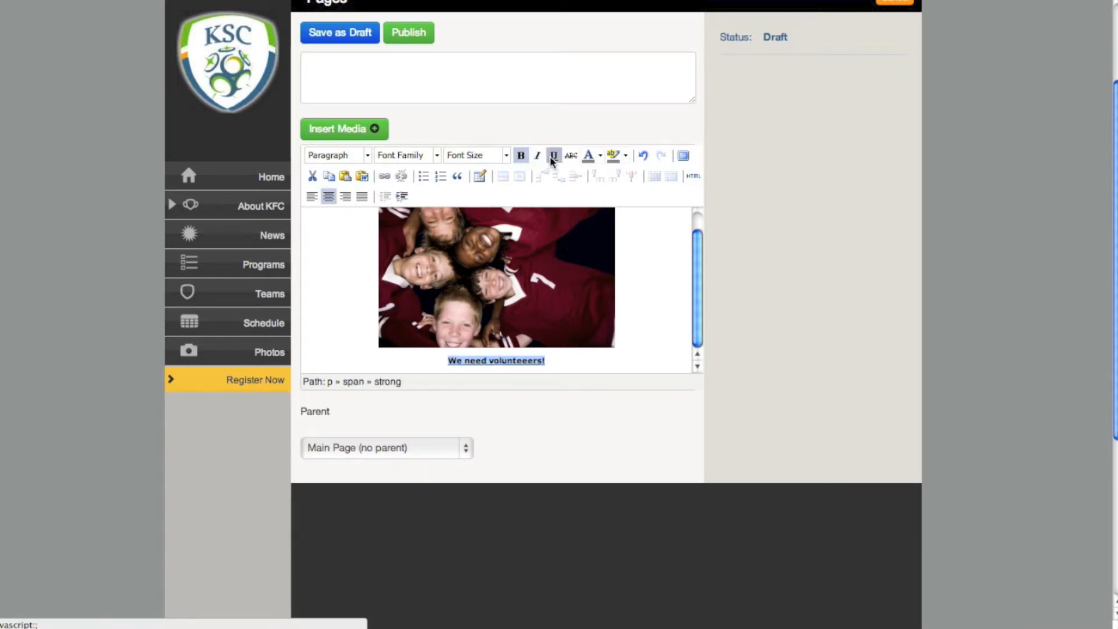
pyautogui.click(599, 157)
pyautogui.click(586, 194)
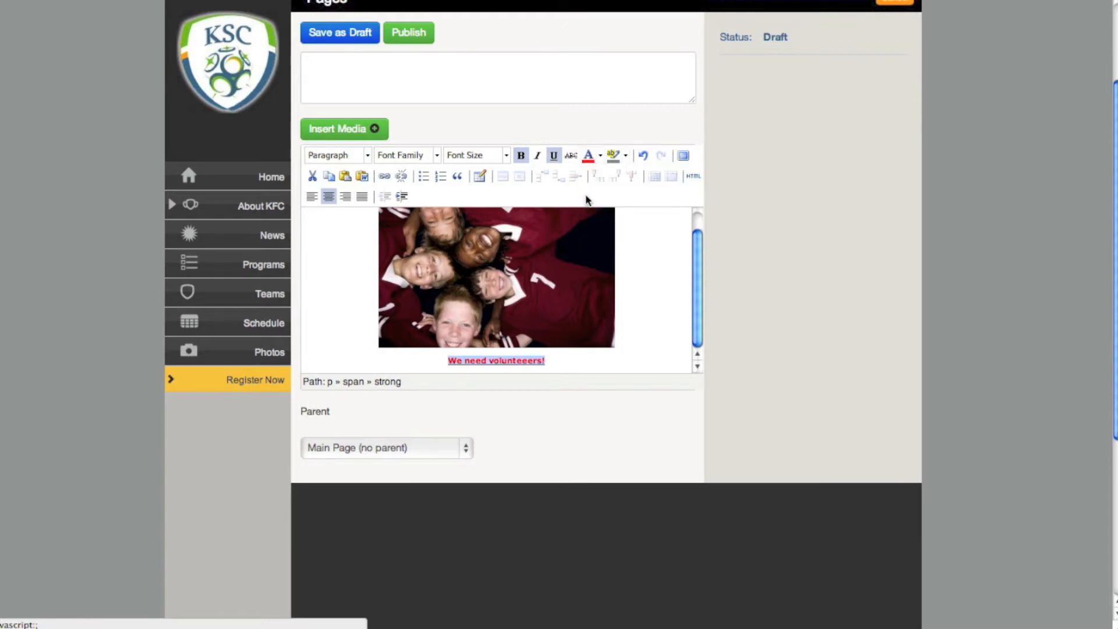
pyautogui.click(506, 155)
pyautogui.click(480, 263)
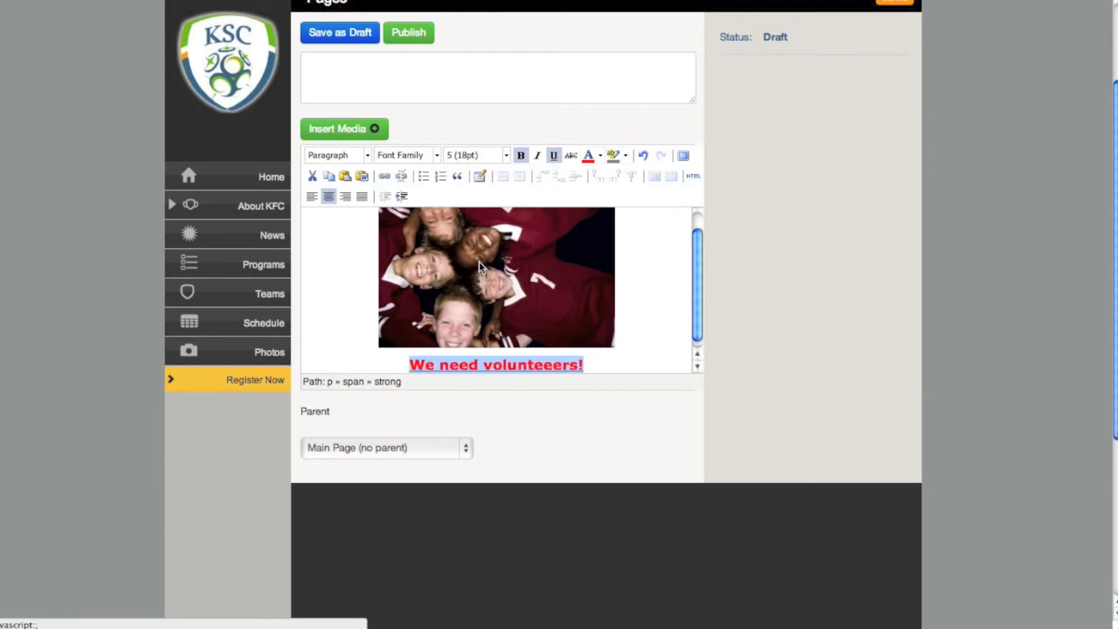
# Step: Add an empty line below the "We need volunteeers!" text
pyautogui.click(633, 333)
pyautogui.click(618, 364)
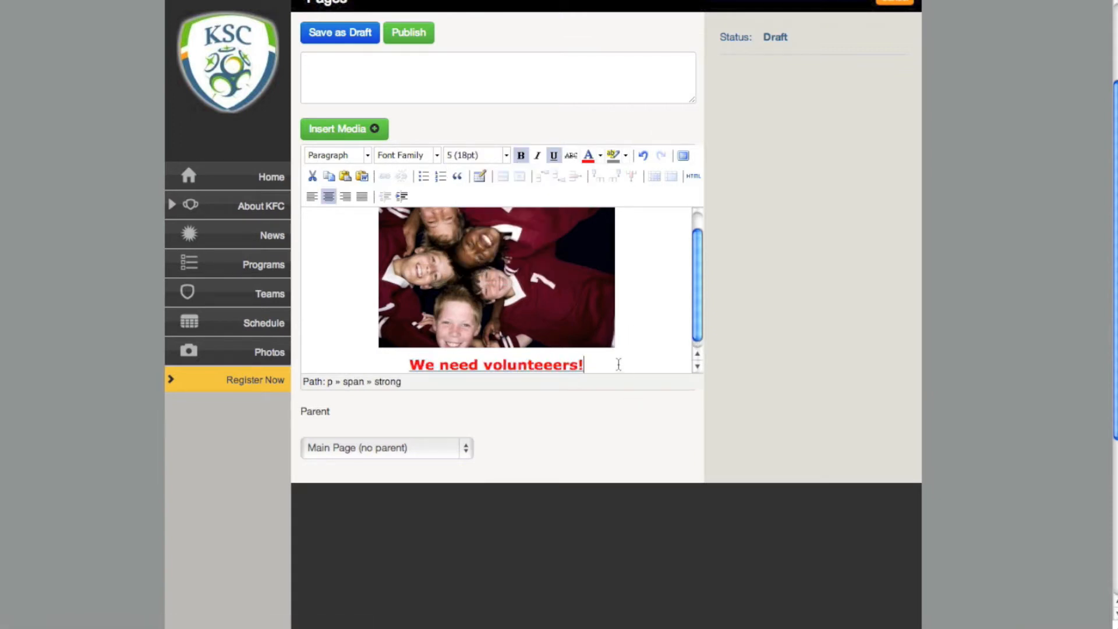
pyautogui.press('Return')
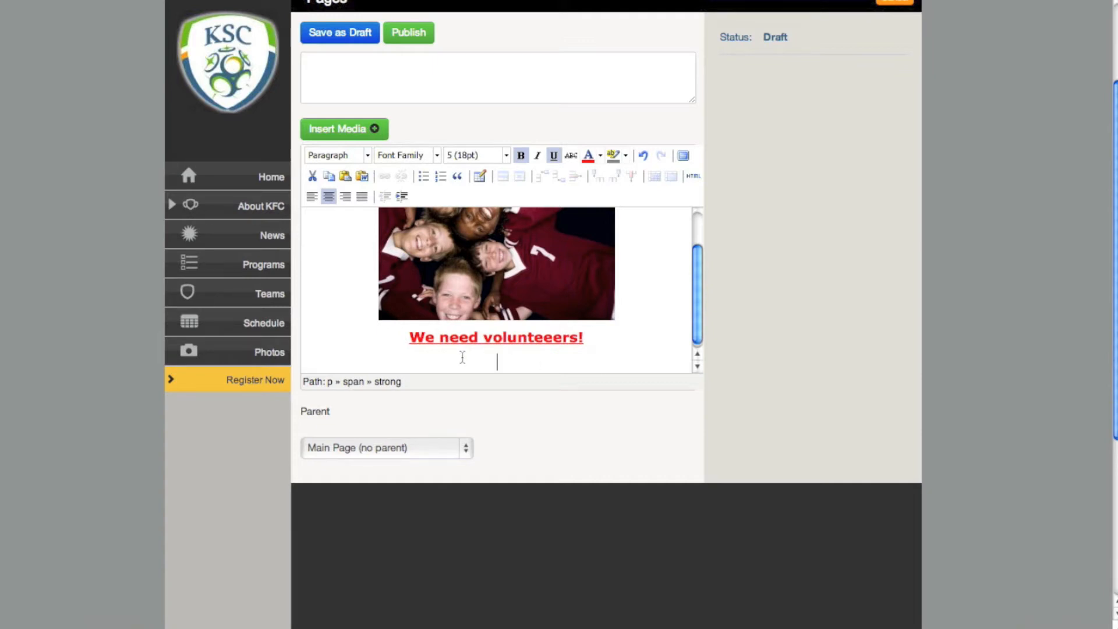
# Step: Link the "We need volunteeers!" text to the "Score Reporting Guide 2012-3" file in the document library
pyautogui.moveTo(594, 342); pyautogui.dragTo(374, 353)
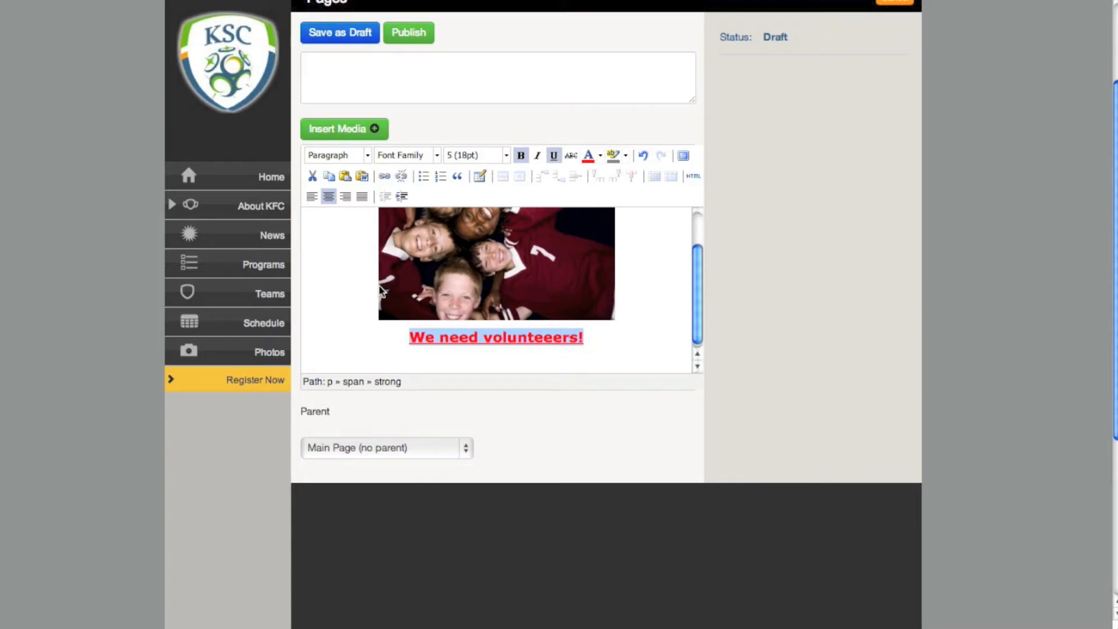
pyautogui.click(385, 176)
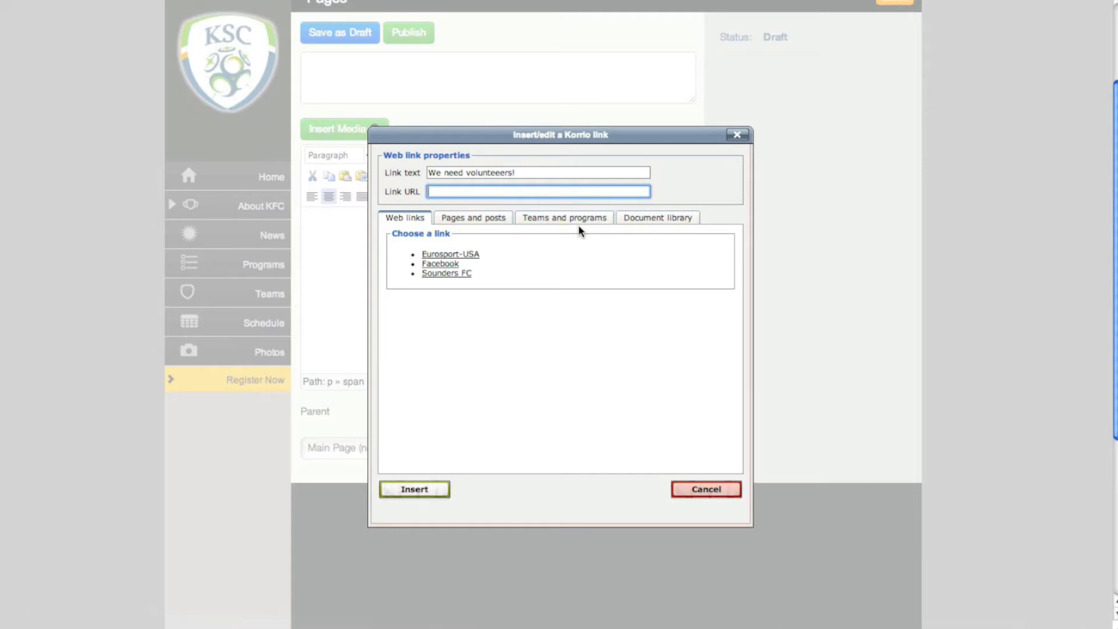
pyautogui.click(475, 220)
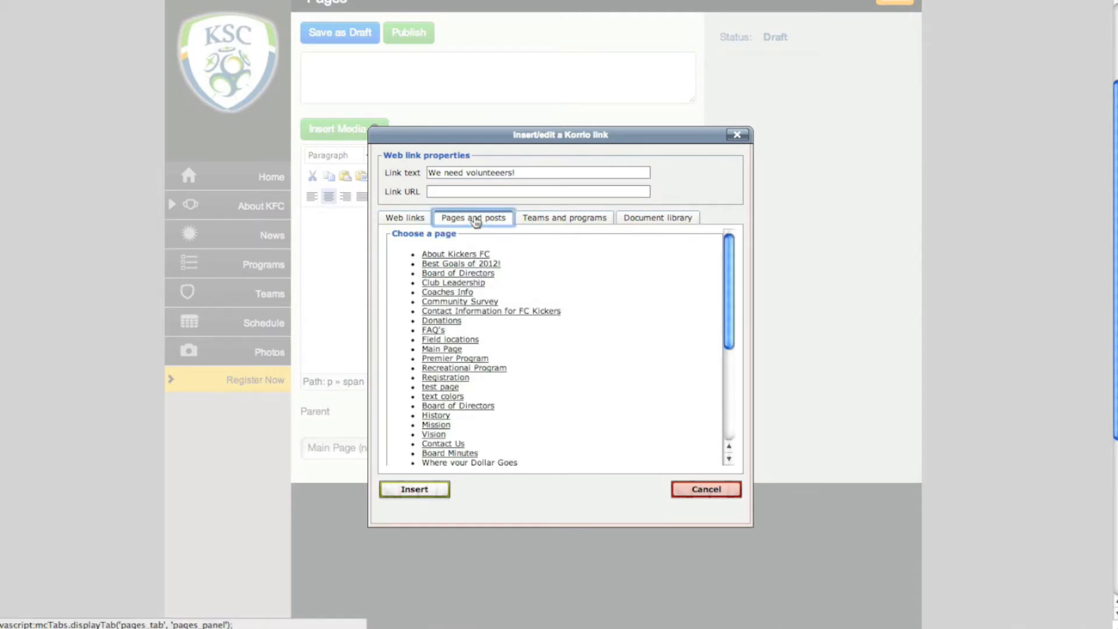
pyautogui.click(547, 221)
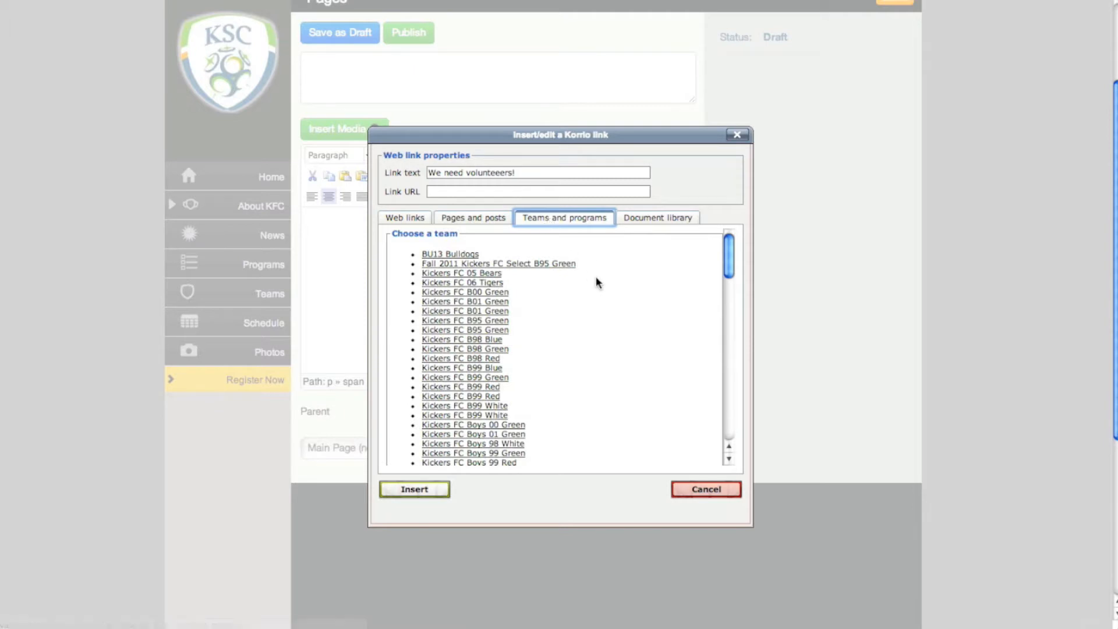
pyautogui.scroll(-10, 596, 282)
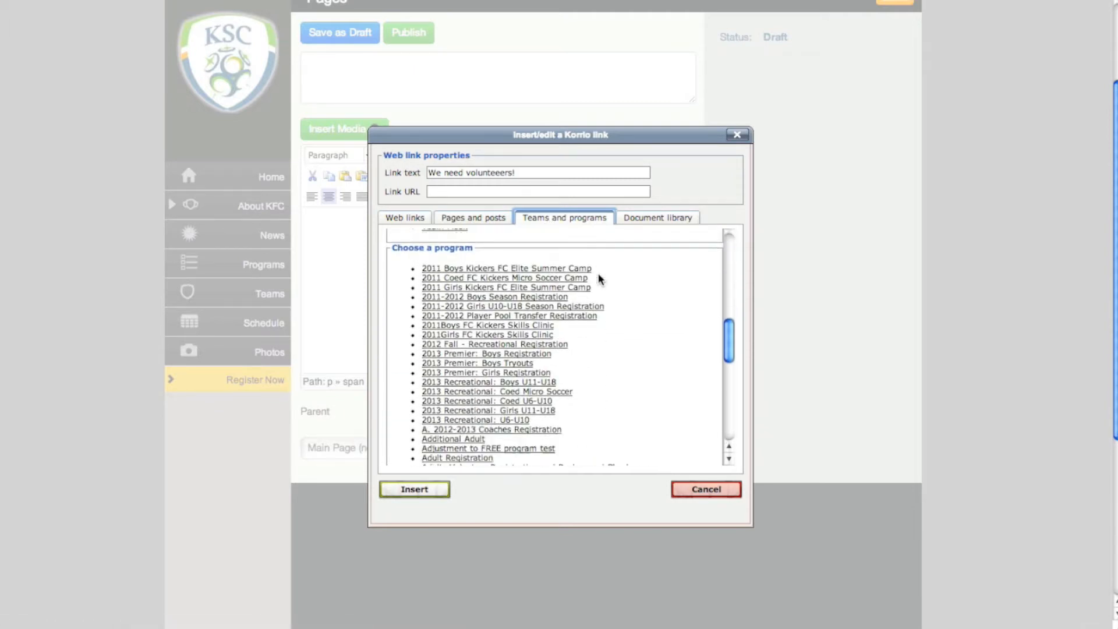
pyautogui.scroll(-1, 600, 279)
pyautogui.scroll(10, 598, 280)
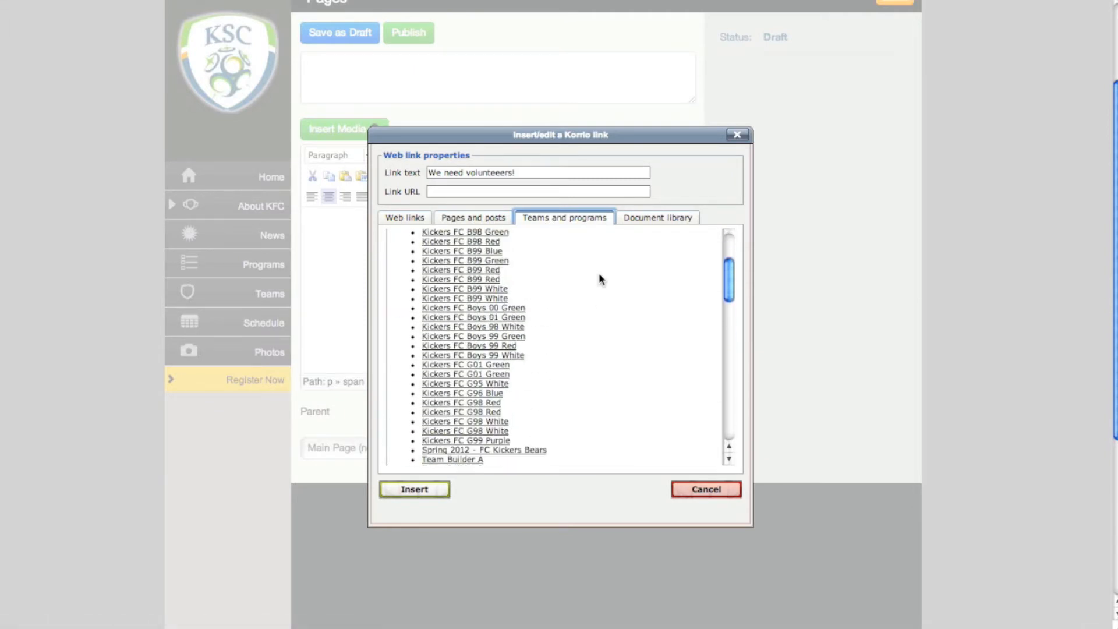
pyautogui.click(649, 220)
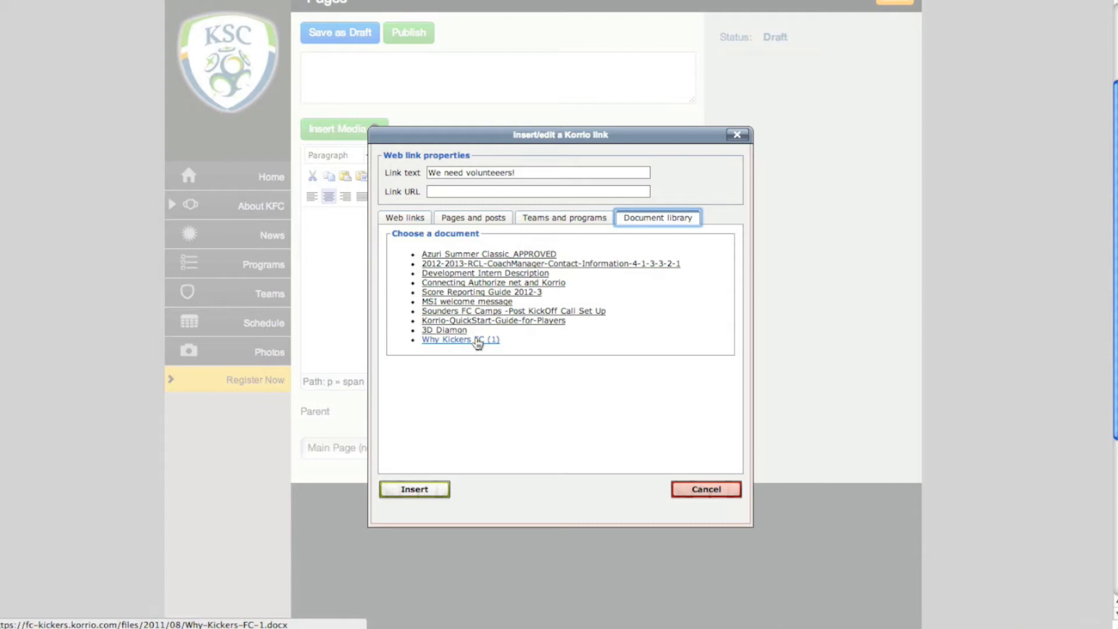
pyautogui.click(480, 292)
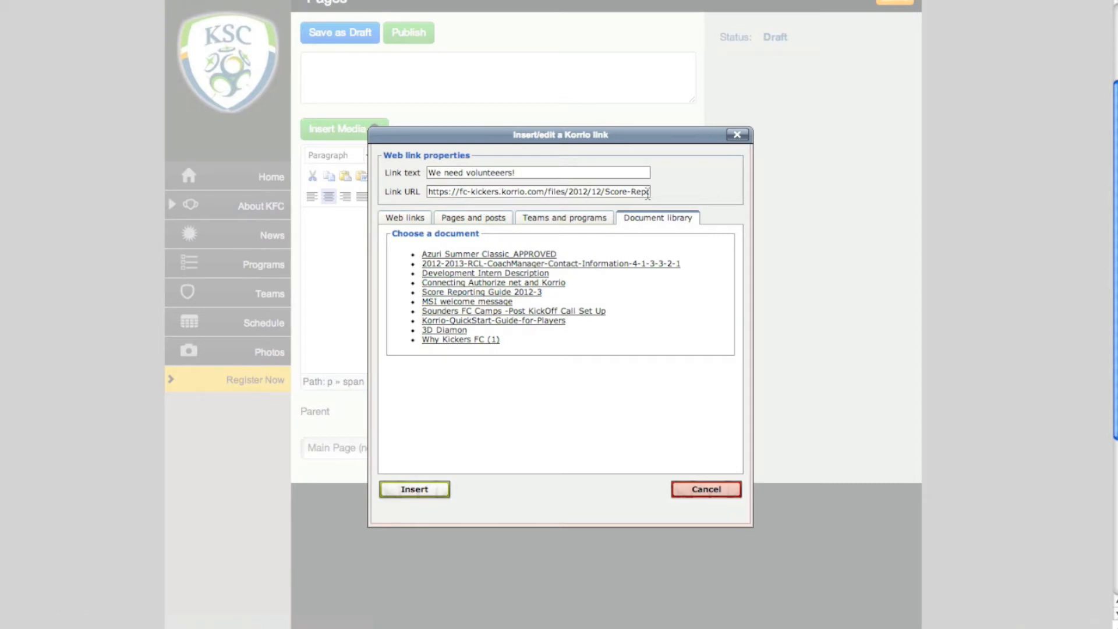
pyautogui.click(400, 491)
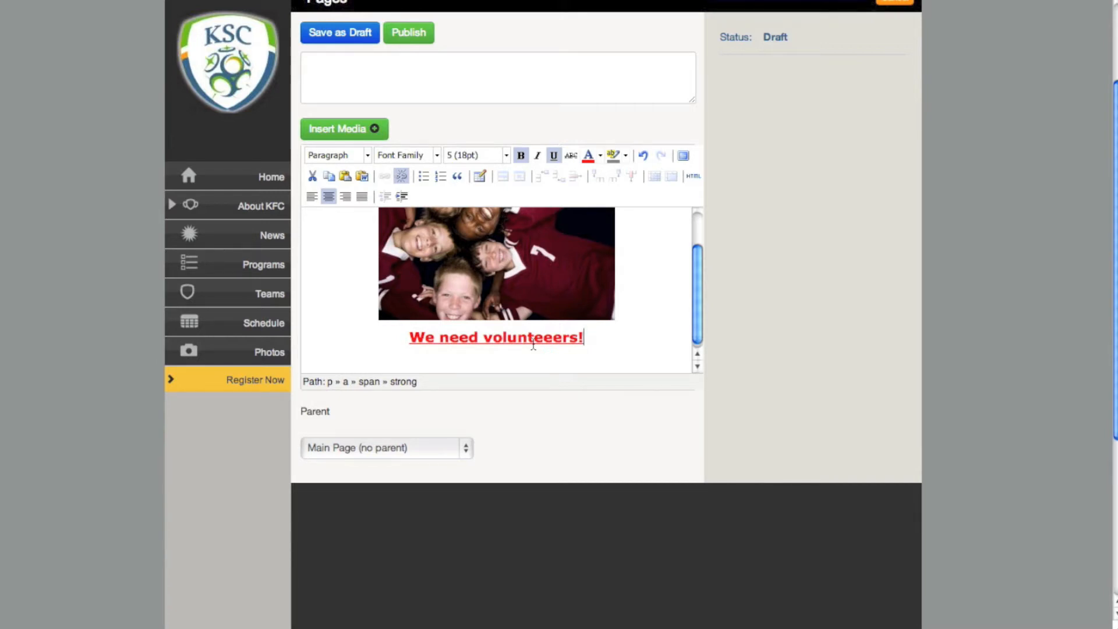
# Step: Choose Main Page (no parent) as the page's parent and save the page as a draft
pyautogui.click(496, 359)
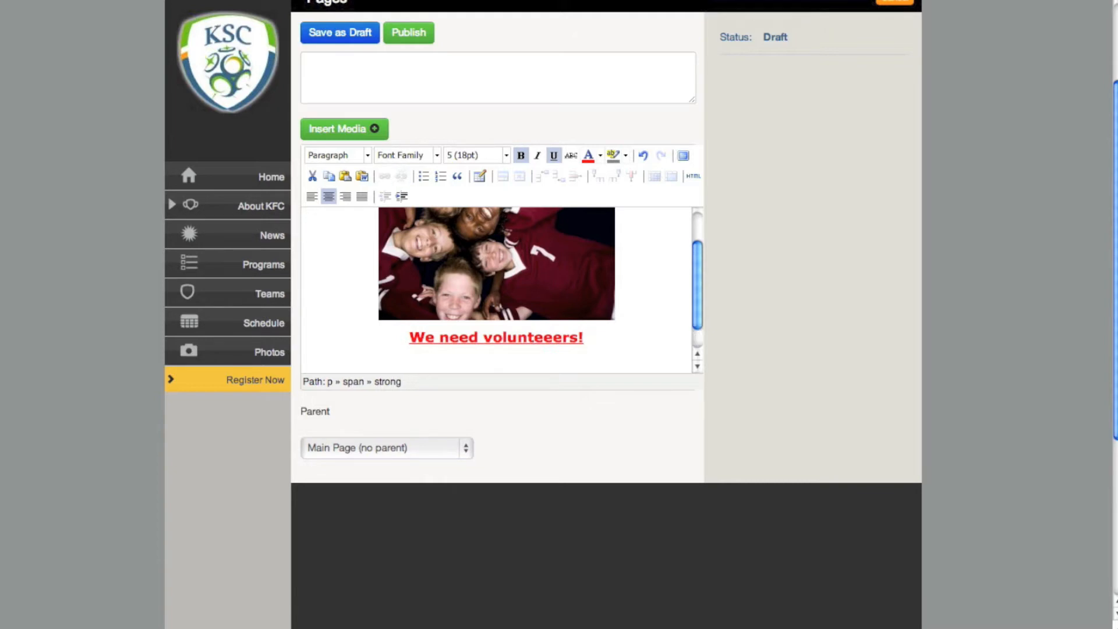
pyautogui.scroll(-3, 350, 311)
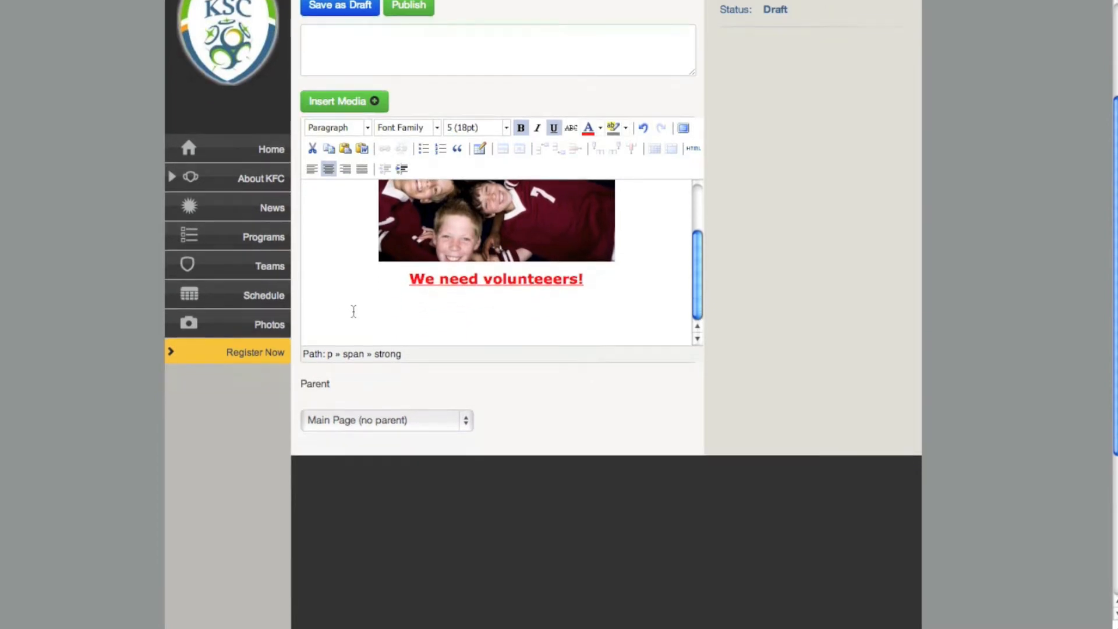
pyautogui.scroll(3, 353, 312)
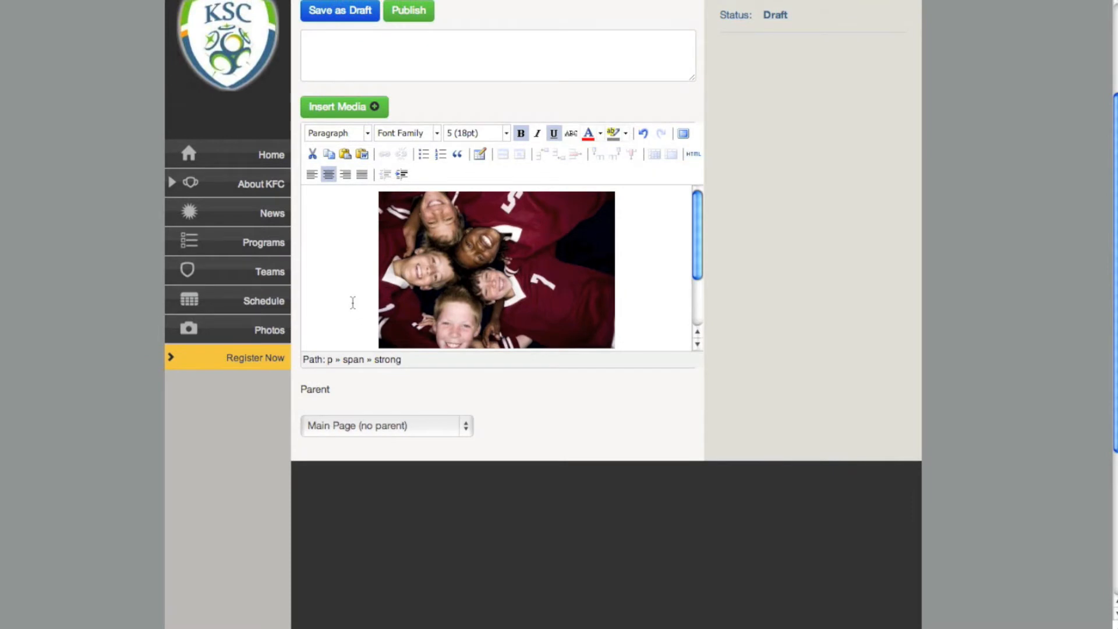
pyautogui.scroll(-5, 352, 307)
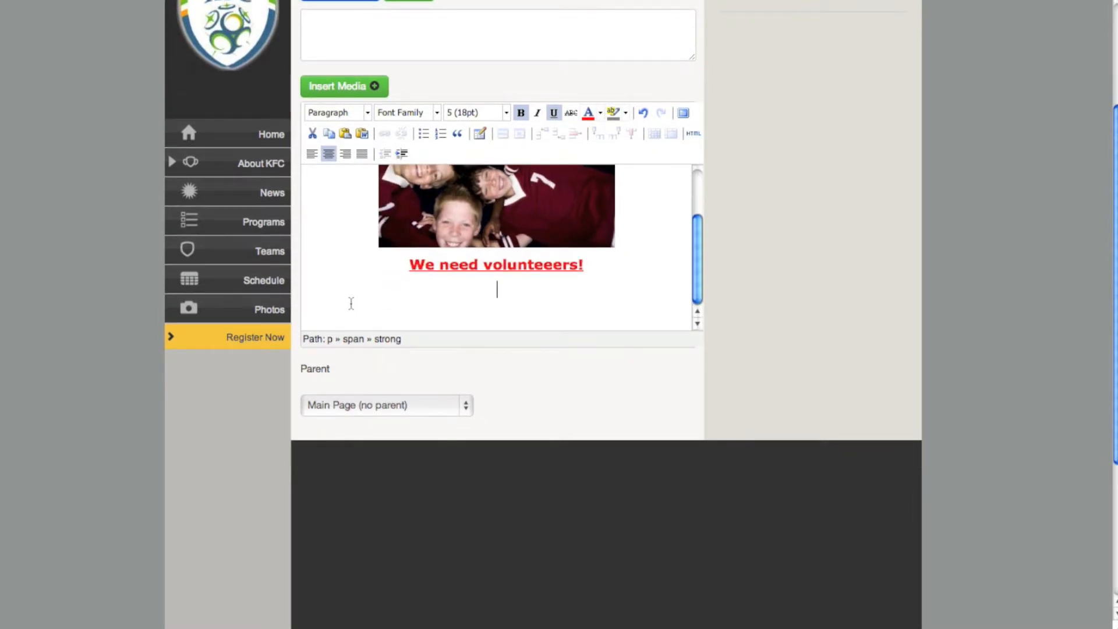
pyautogui.scroll(1, 539, 419)
pyautogui.click(438, 422)
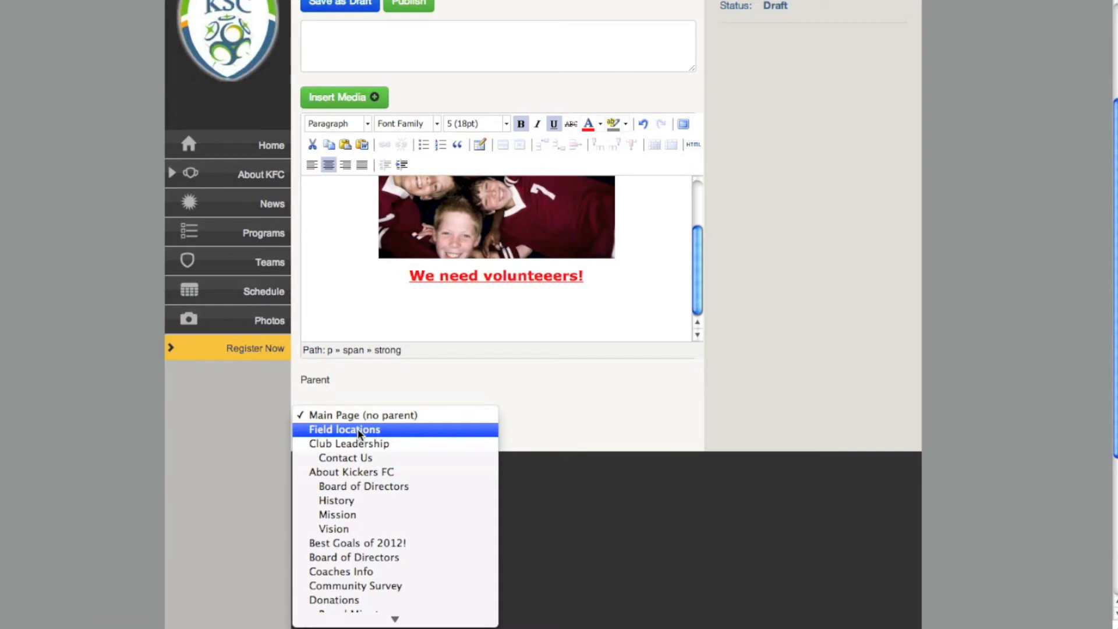
pyautogui.click(372, 415)
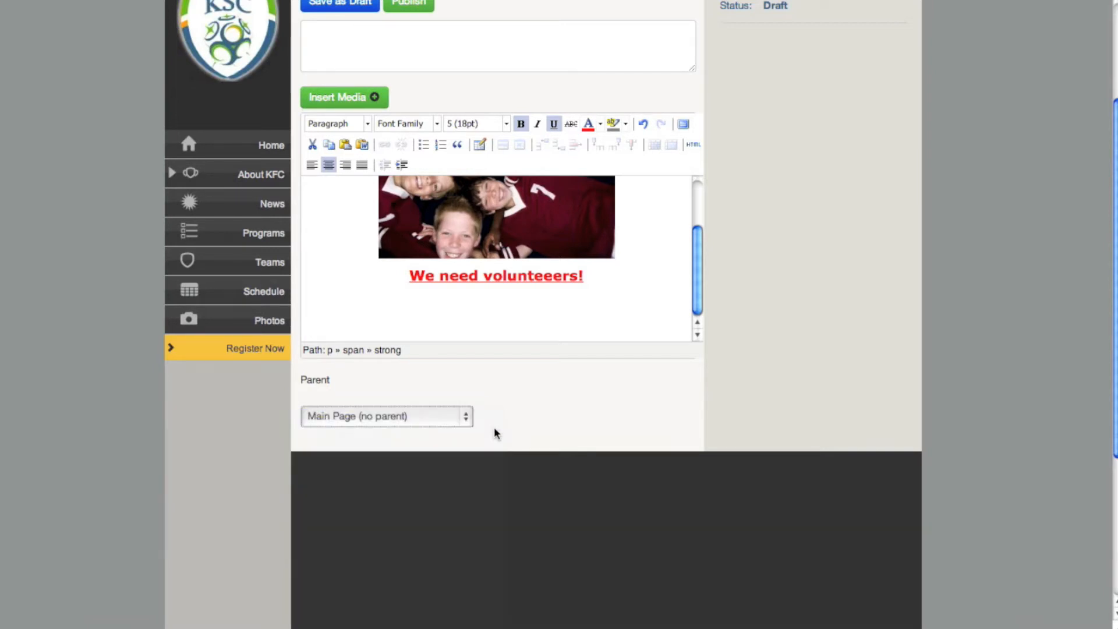
pyautogui.scroll(5, 742, 468)
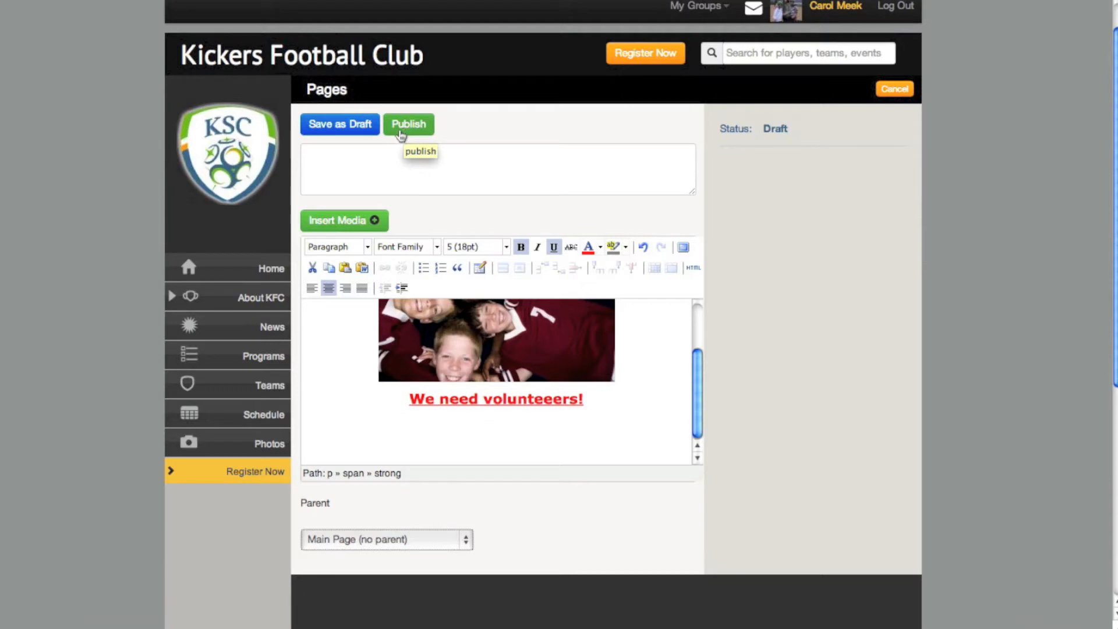
pyautogui.click(347, 129)
# Step: Open the administration list of the club's news posts
pyautogui.click(320, 18)
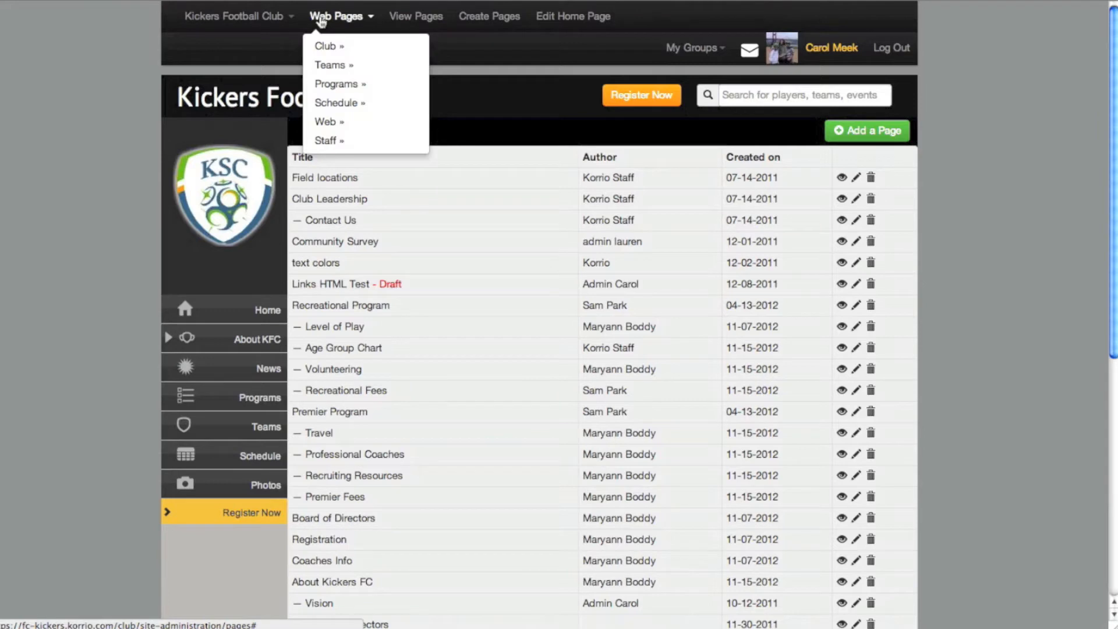
pyautogui.moveTo(323, 121)
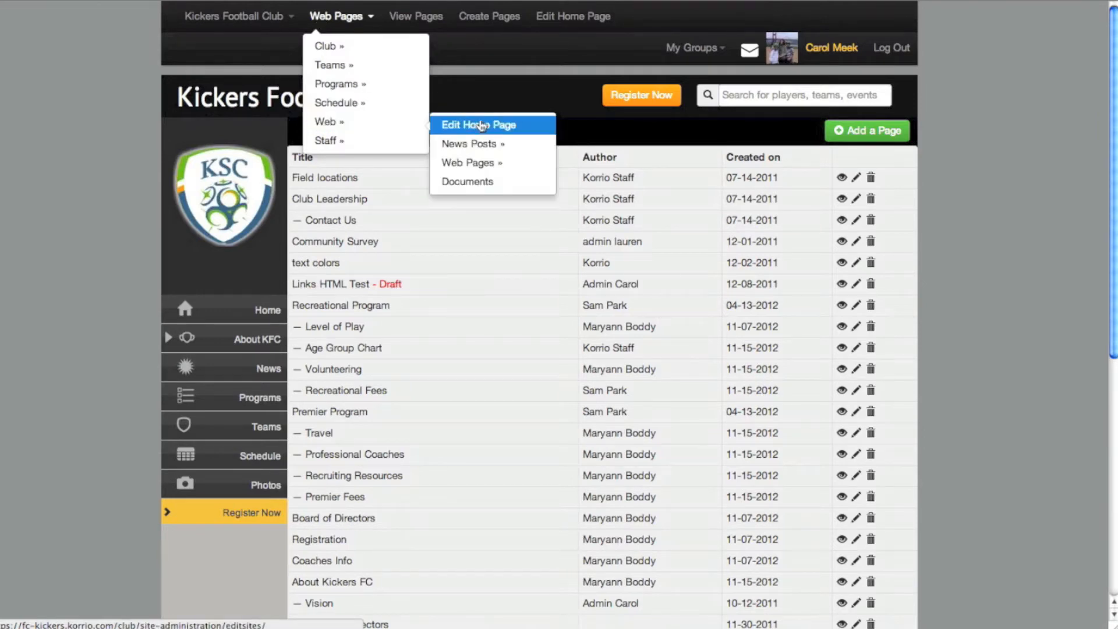
pyautogui.moveTo(486, 150)
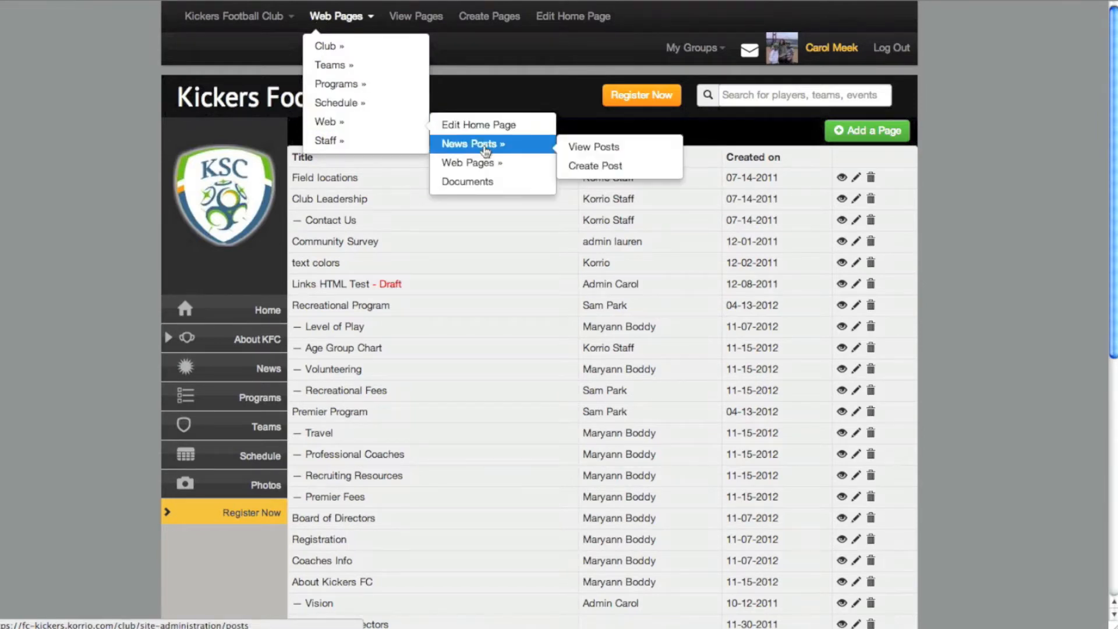
pyautogui.click(586, 150)
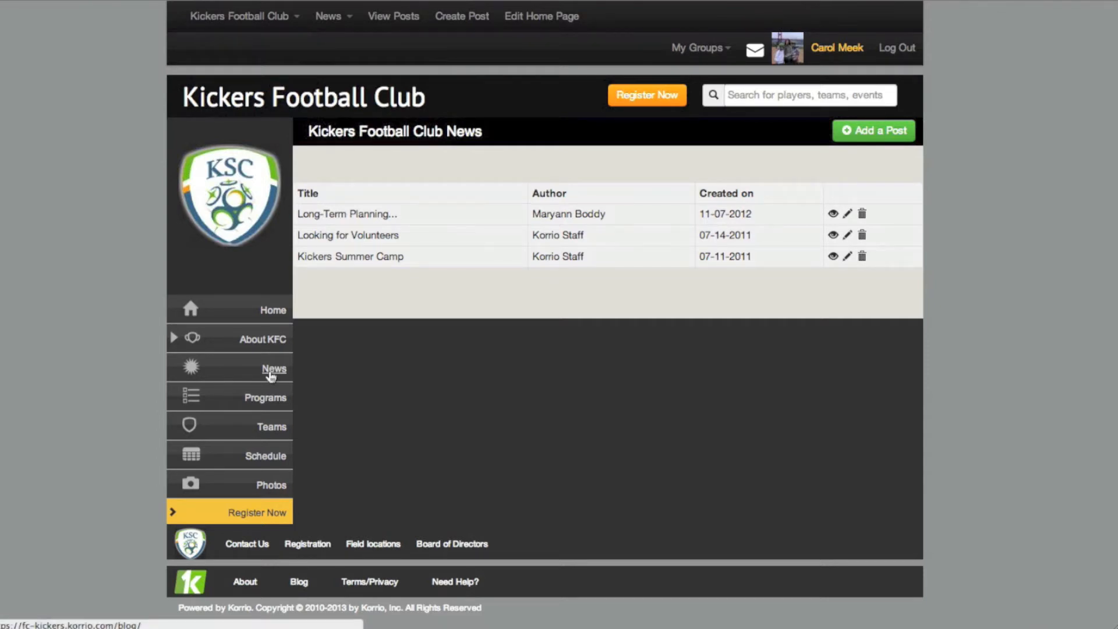
# Step: View the club's public home page separately from the post list and open its News section
pyautogui.rightClick(274, 311)
pyautogui.press('Escape')
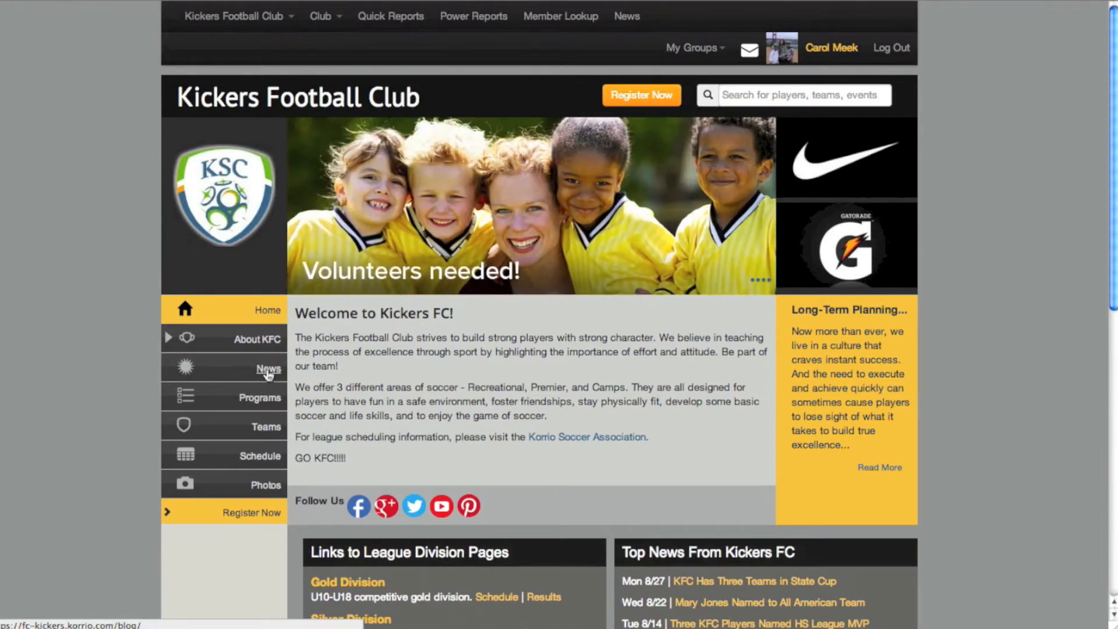
pyautogui.click(263, 370)
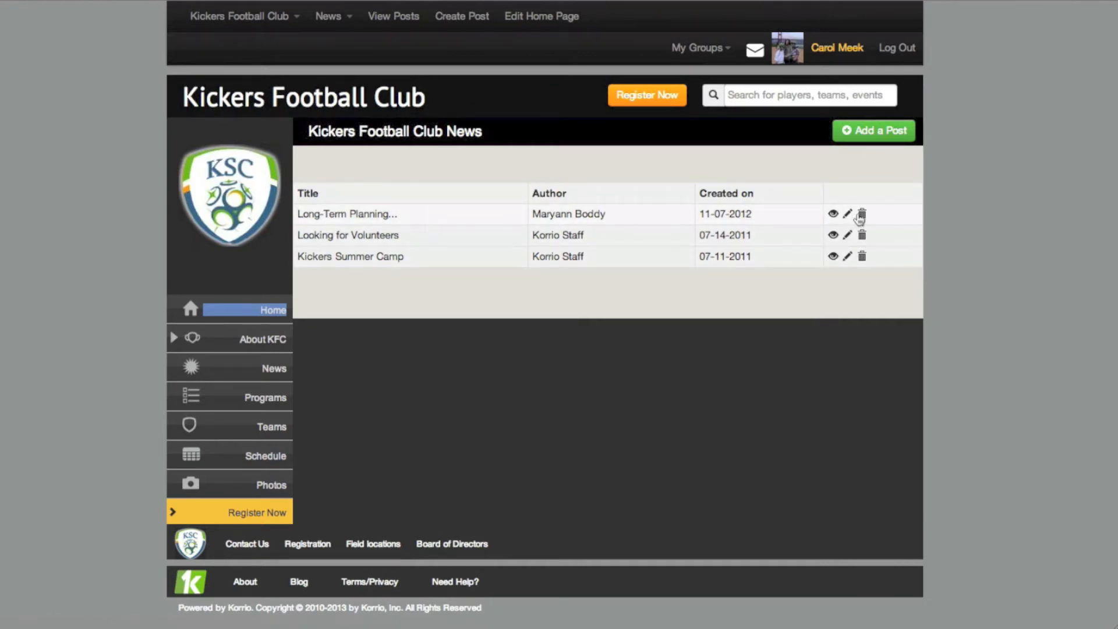
# Step: Start a new club news post and go through its title and body fields
pyautogui.click(863, 129)
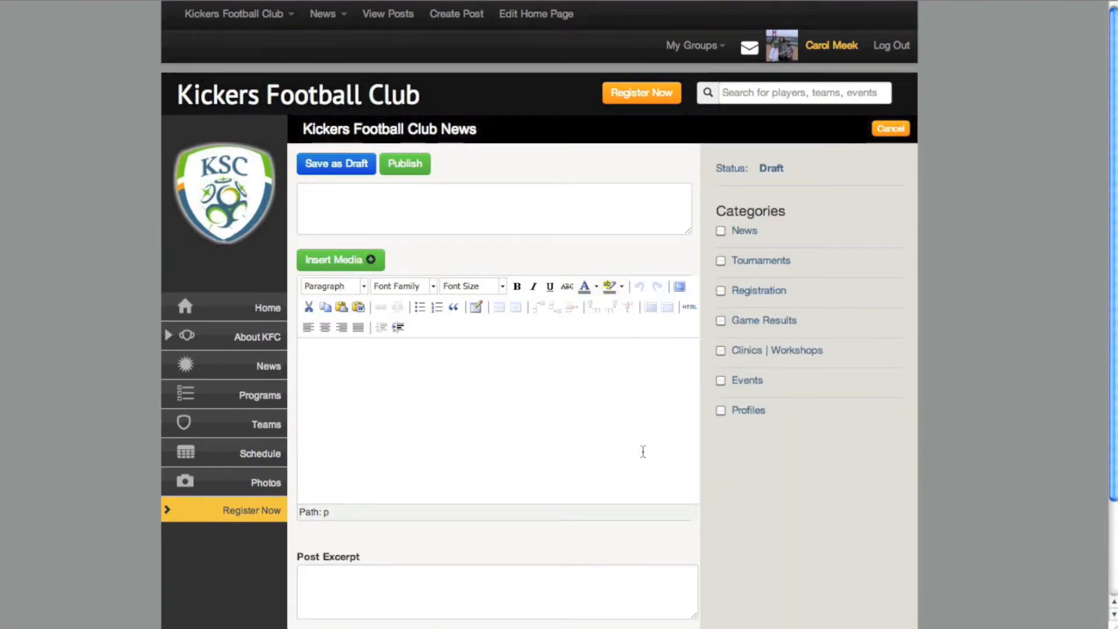
pyautogui.click(422, 213)
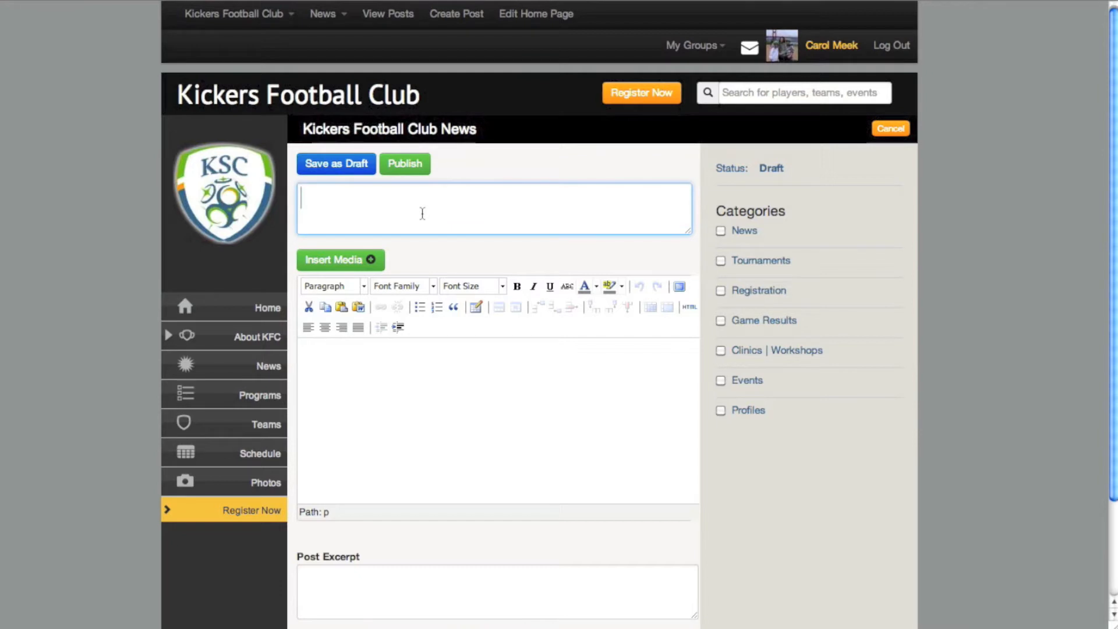
pyautogui.click(370, 432)
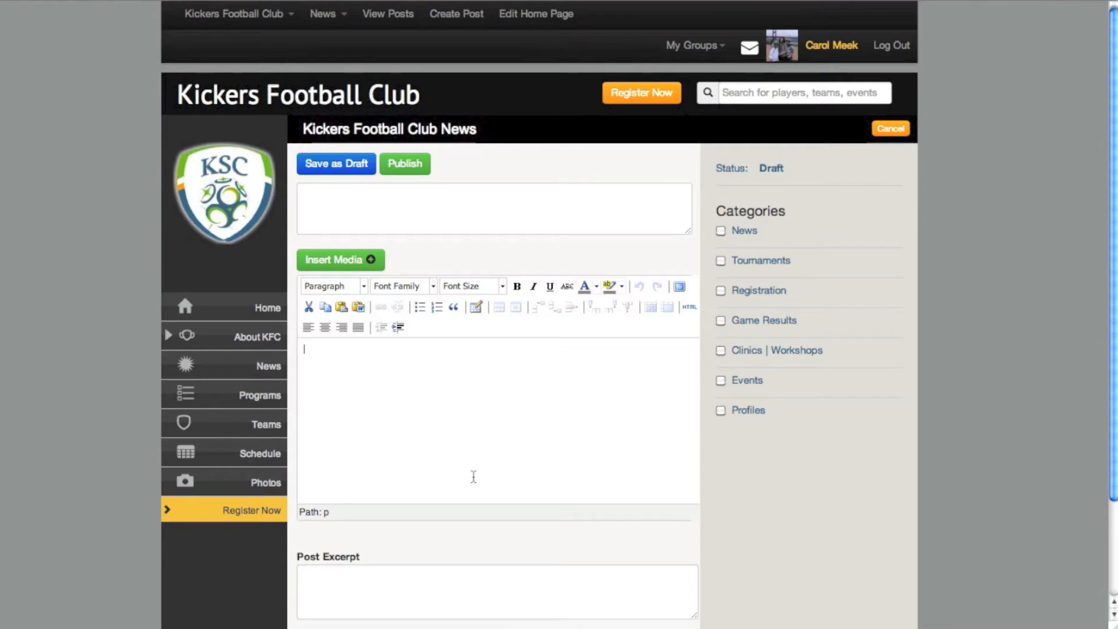
pyautogui.scroll(-1, 473, 475)
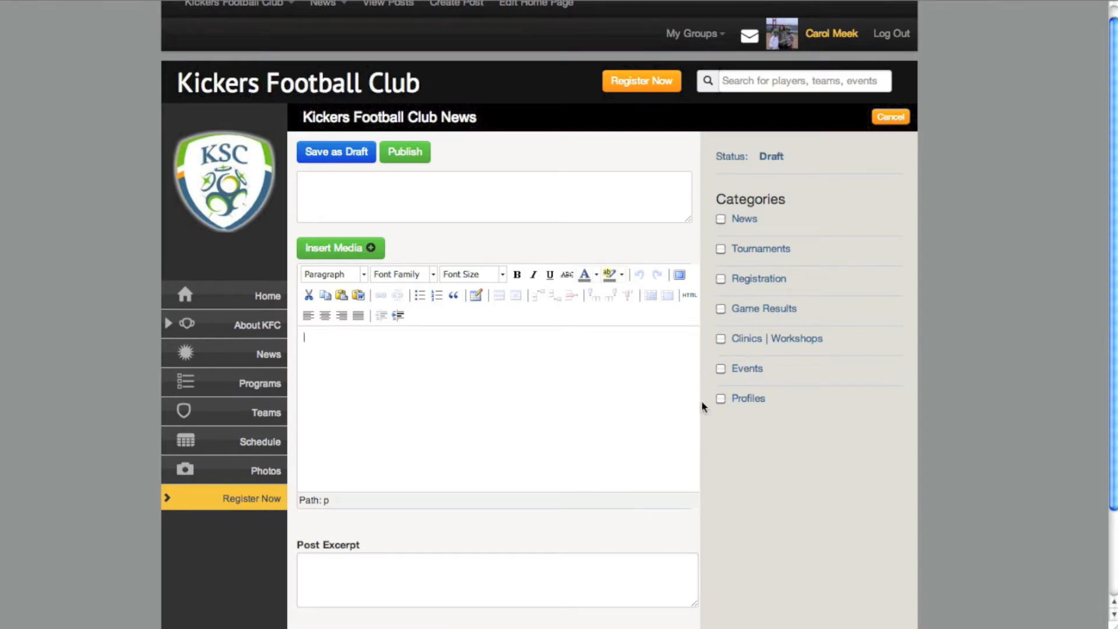
# Step: Assign the new post to the News, Tournaments and Game Results categories and place the cursor in the post excerpt
pyautogui.click(720, 220)
pyautogui.click(720, 248)
pyautogui.click(720, 308)
pyautogui.click(655, 377)
pyautogui.click(413, 578)
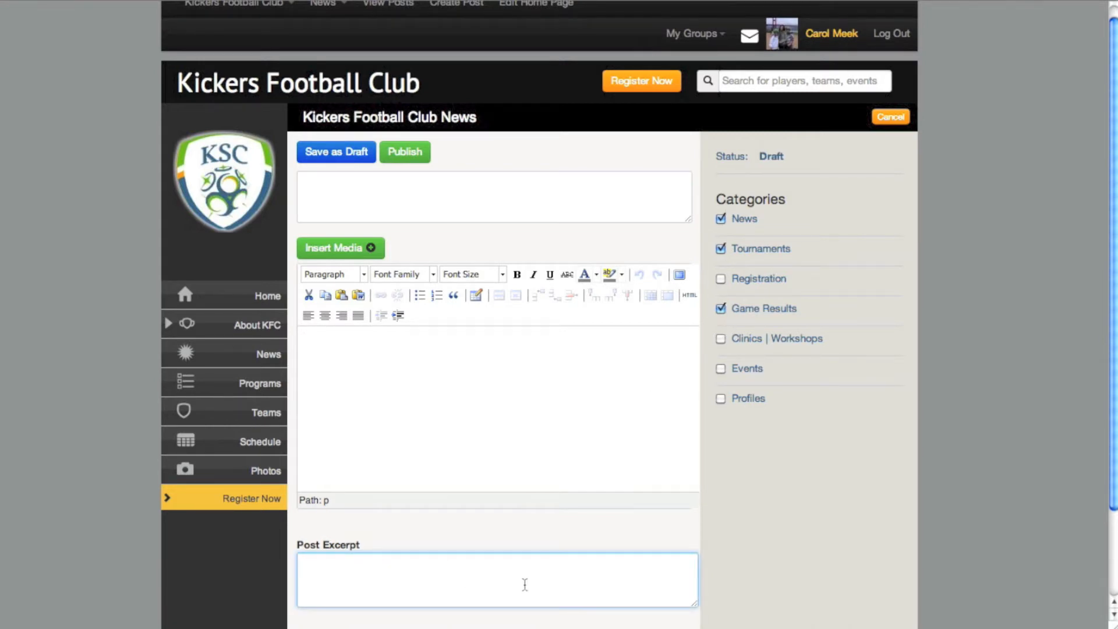
# Step: View the public News page with its post excerpts and categories separately, and return to the post being edited
pyautogui.scroll(-3, 617, 583)
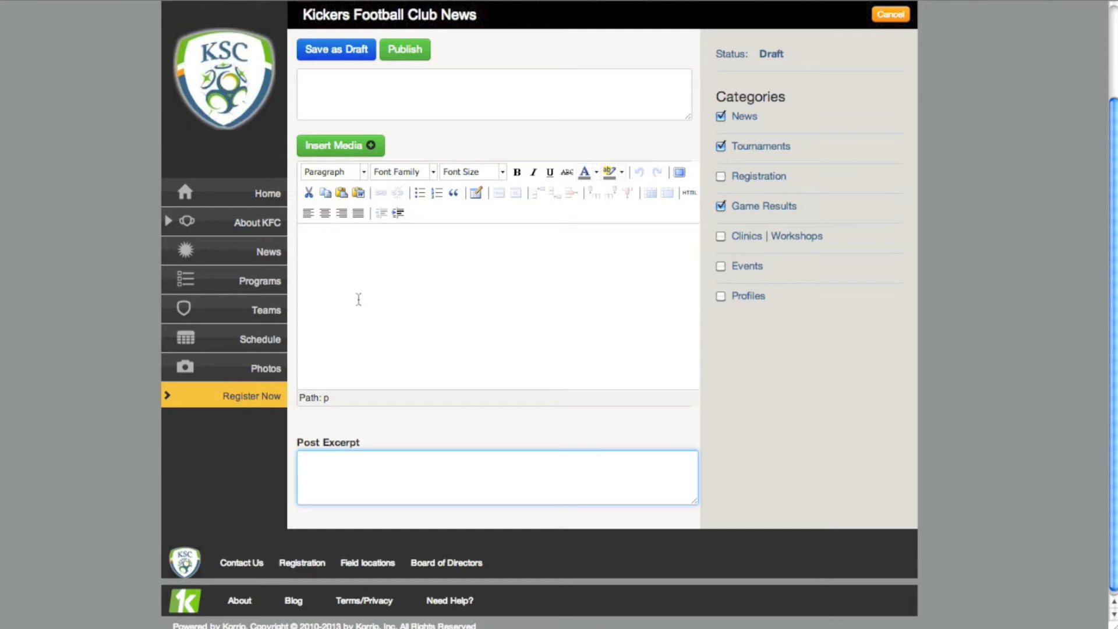
pyautogui.rightClick(266, 252)
pyautogui.click(306, 260)
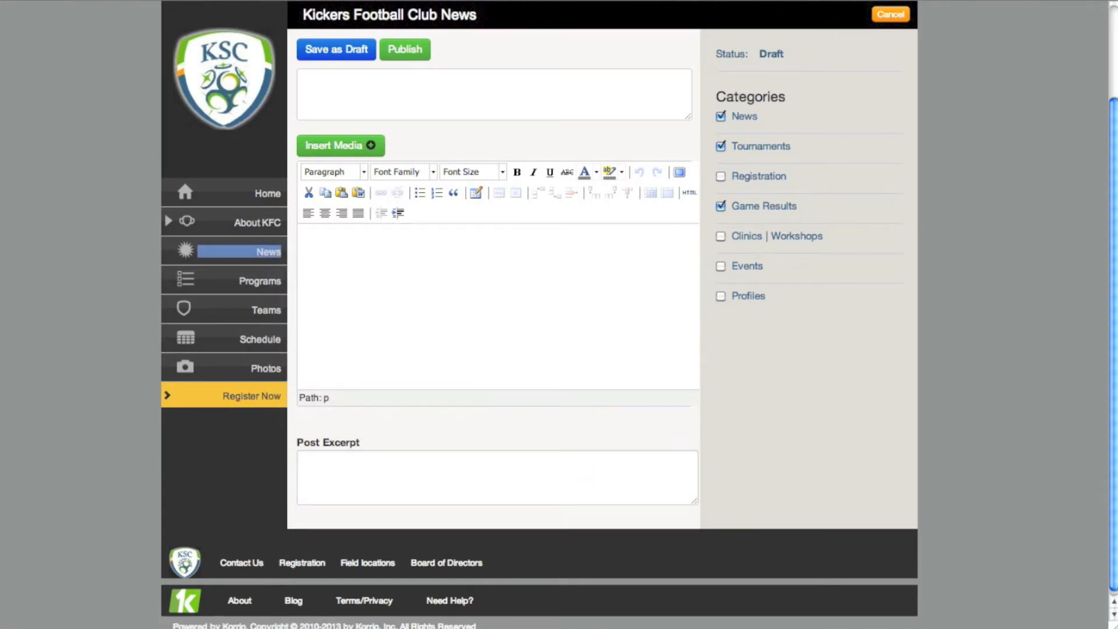
pyautogui.click(513, 1)
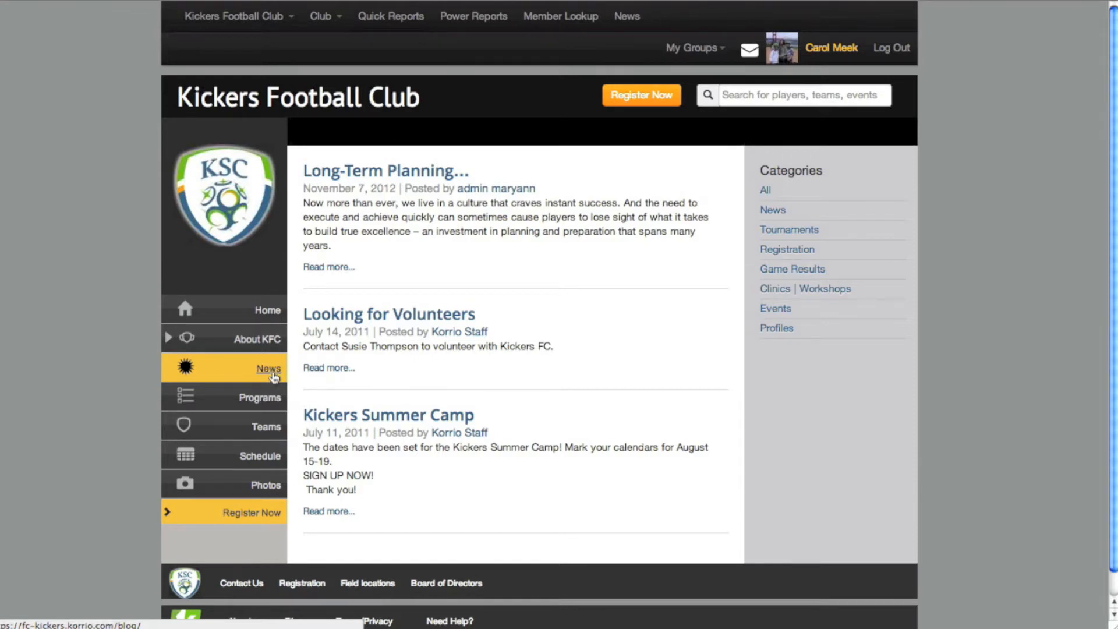
pyautogui.click(298, 1)
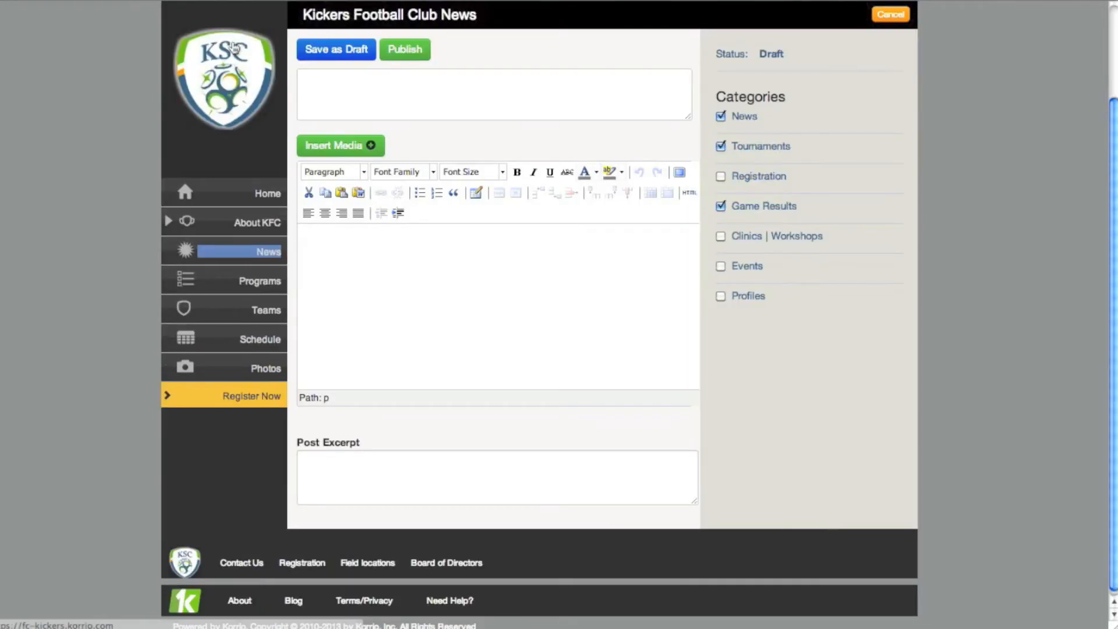
# Step: Open the club home page for editing
pyautogui.scroll(3, 481, 243)
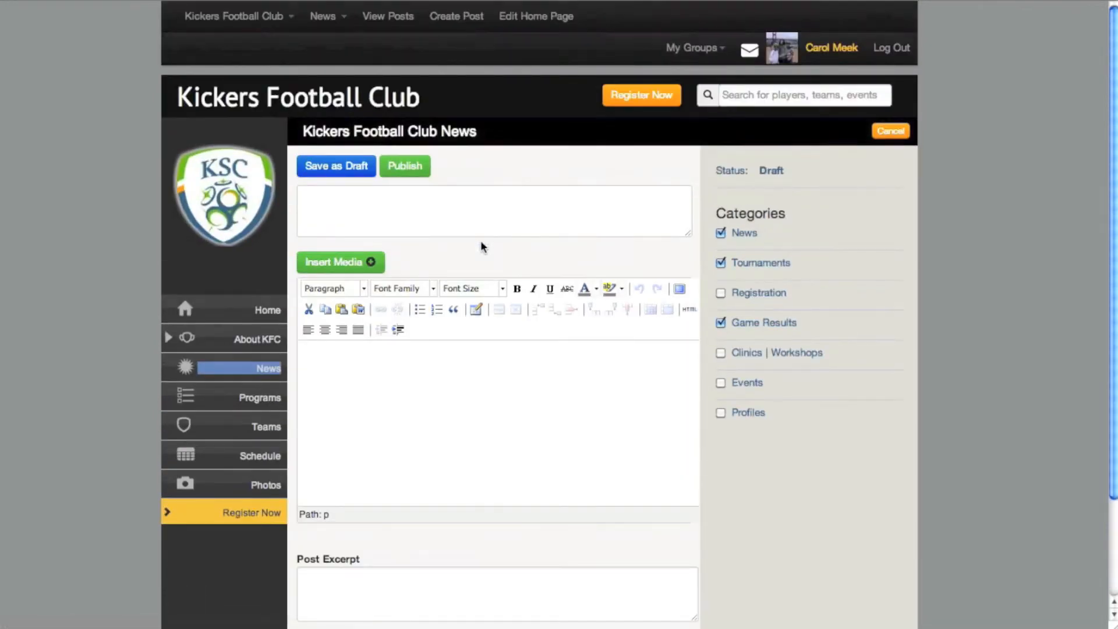
pyautogui.moveTo(324, 25)
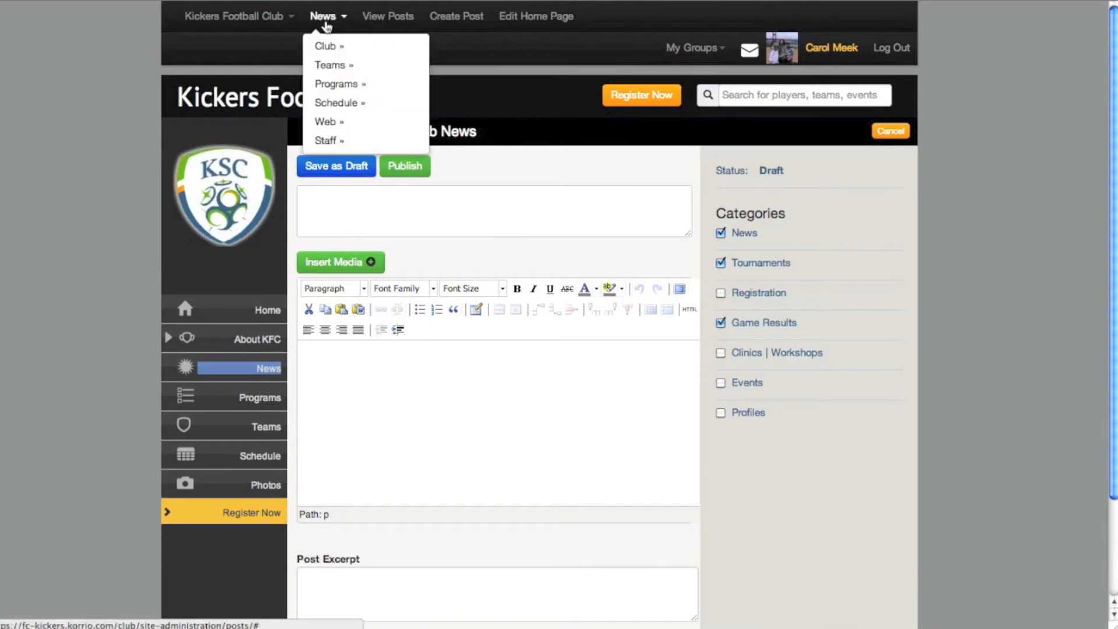
pyautogui.moveTo(327, 129)
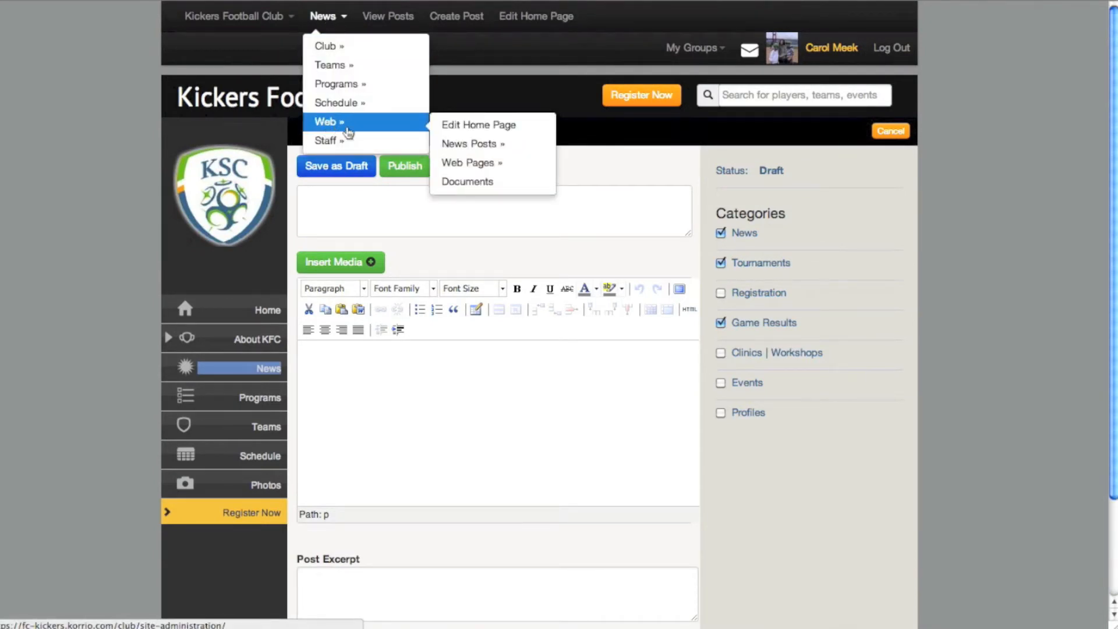
pyautogui.click(474, 129)
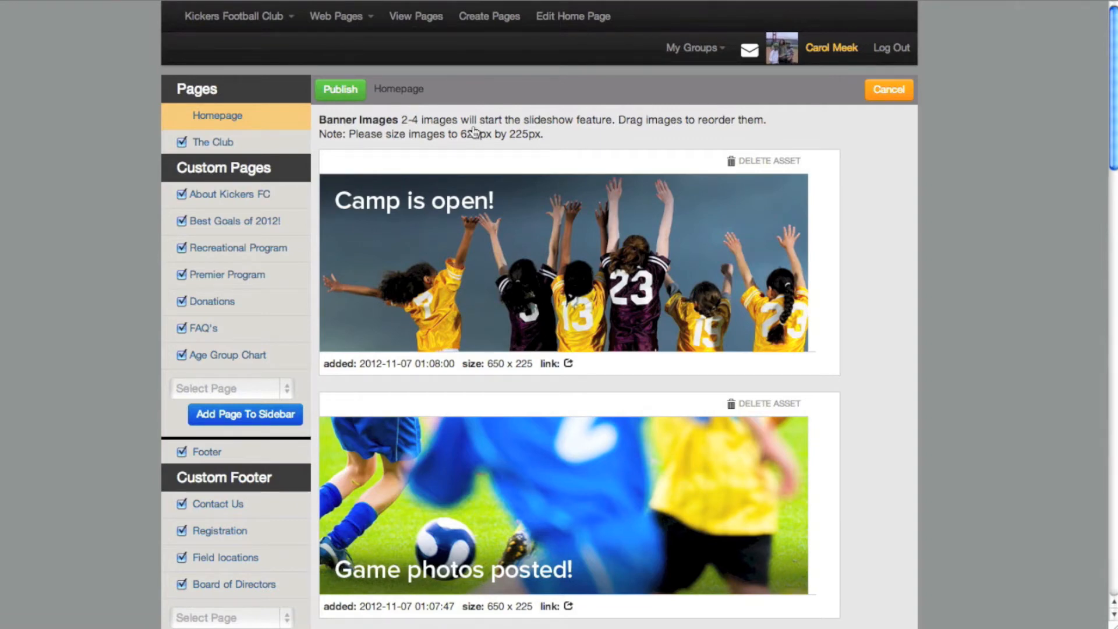
# Step: Examine the home page's banner images together with the notes on their size and reordering
pyautogui.scroll(-5, 879, 220)
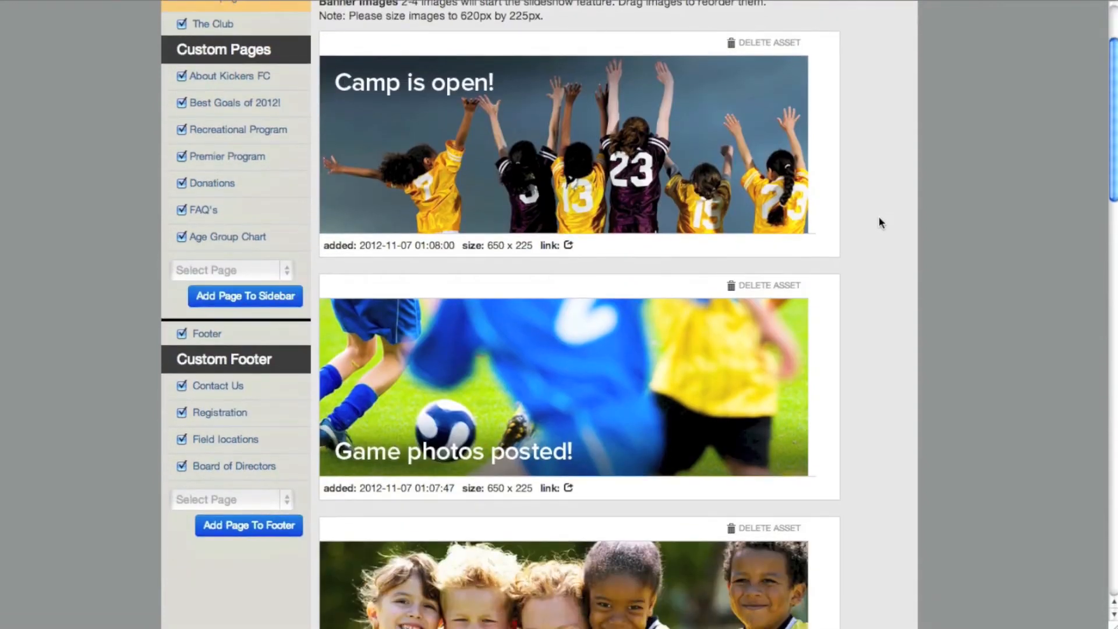
pyautogui.scroll(4, 880, 220)
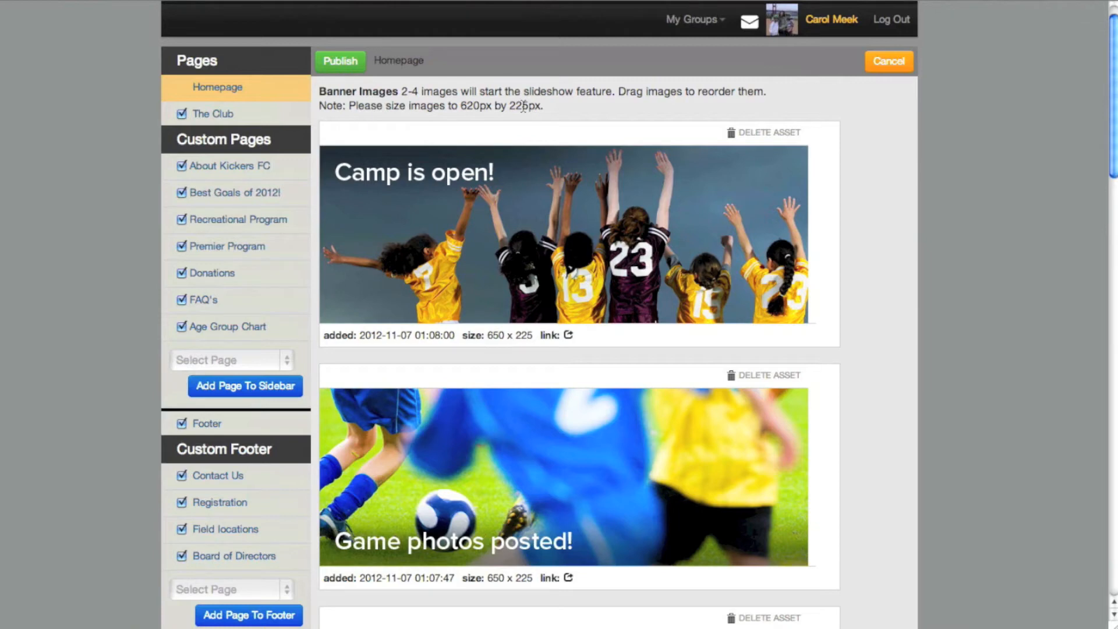
pyautogui.scroll(-5, 572, 240)
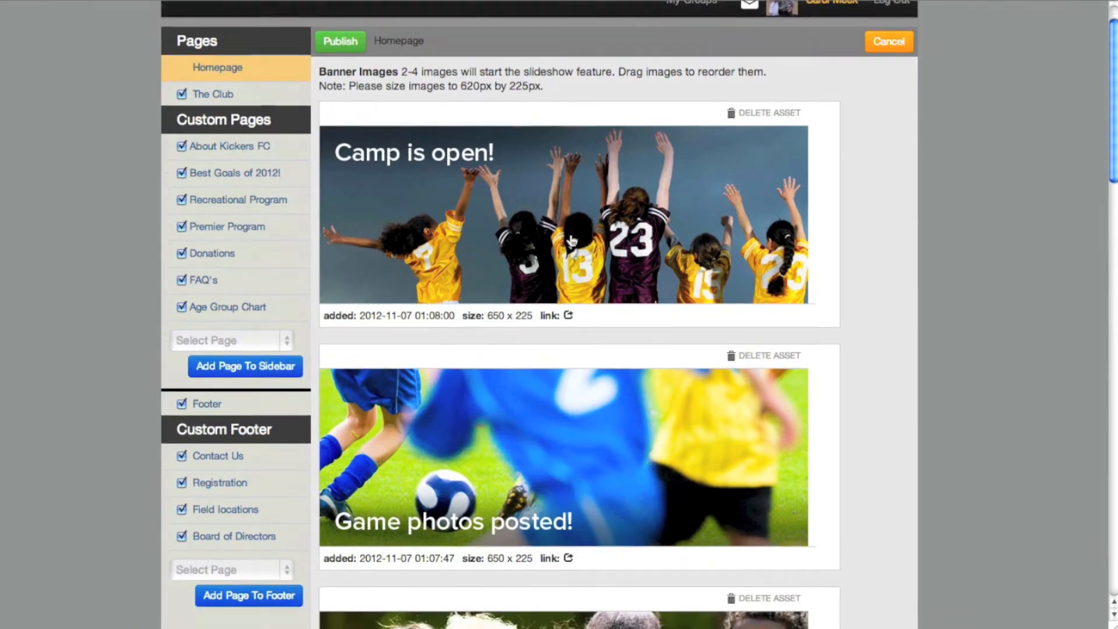
pyautogui.scroll(-8, 574, 239)
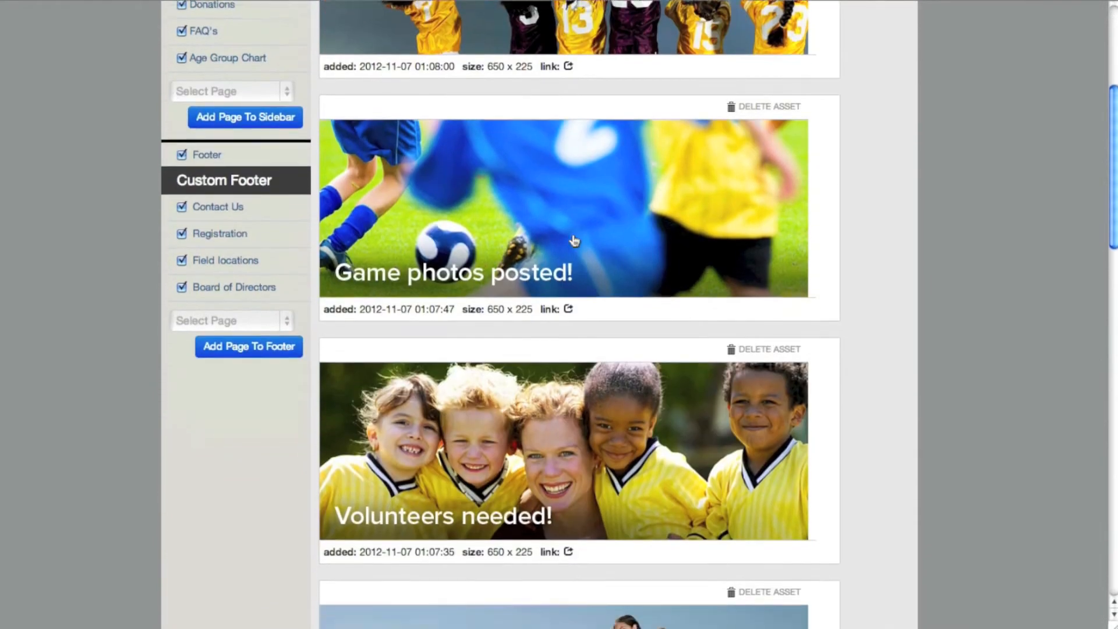
pyautogui.scroll(-5, 573, 240)
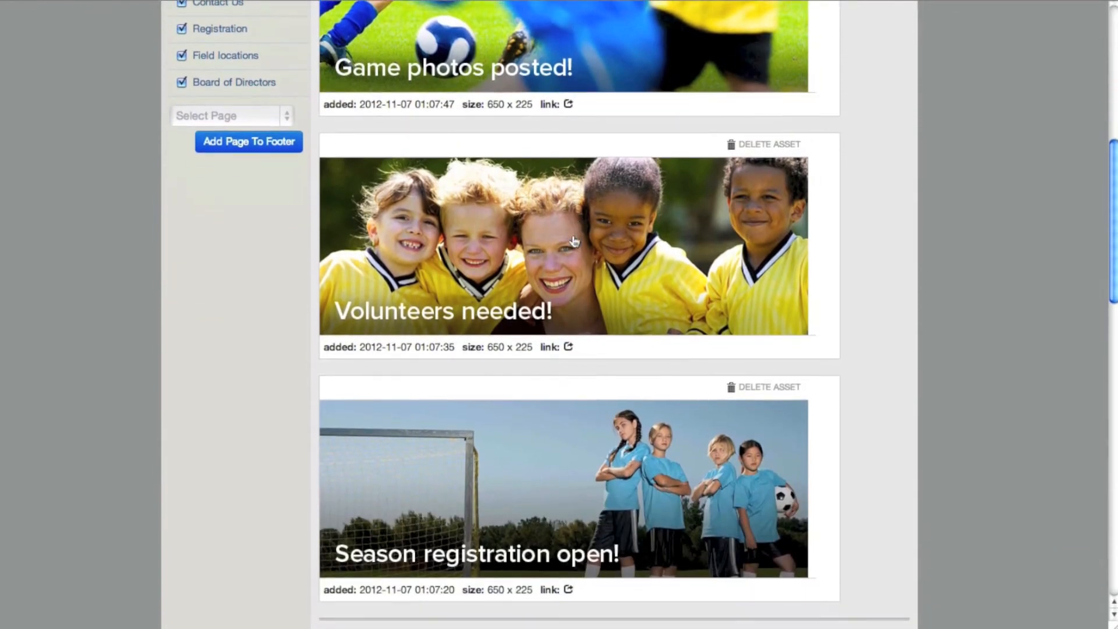
pyautogui.scroll(17, 573, 241)
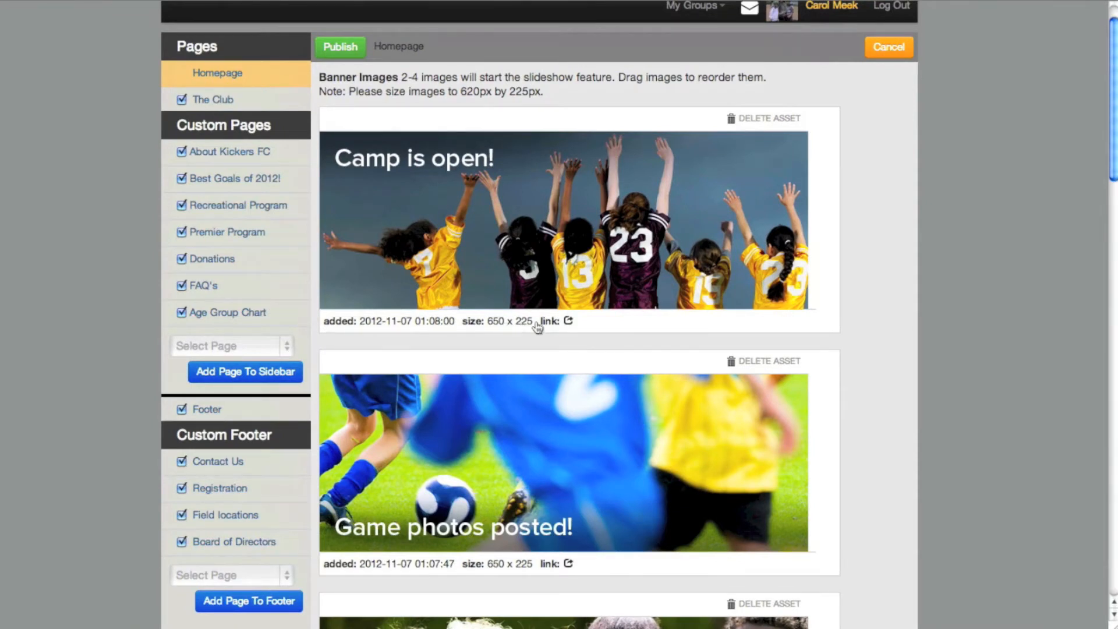
pyautogui.scroll(2, 537, 328)
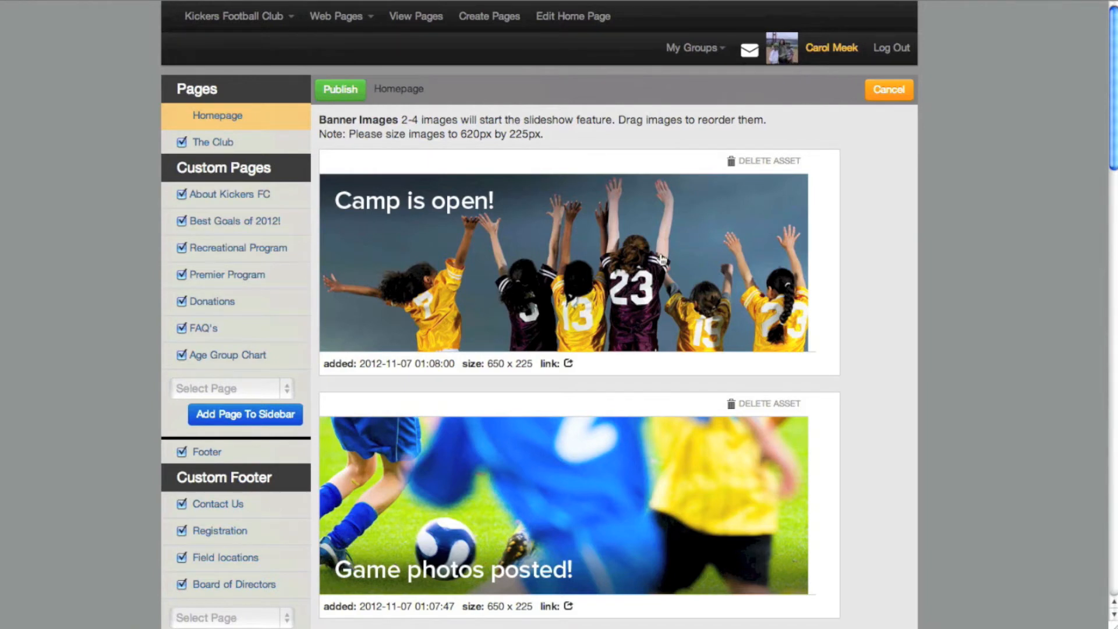
pyautogui.moveTo(562, 469); pyautogui.dragTo(569, 508)
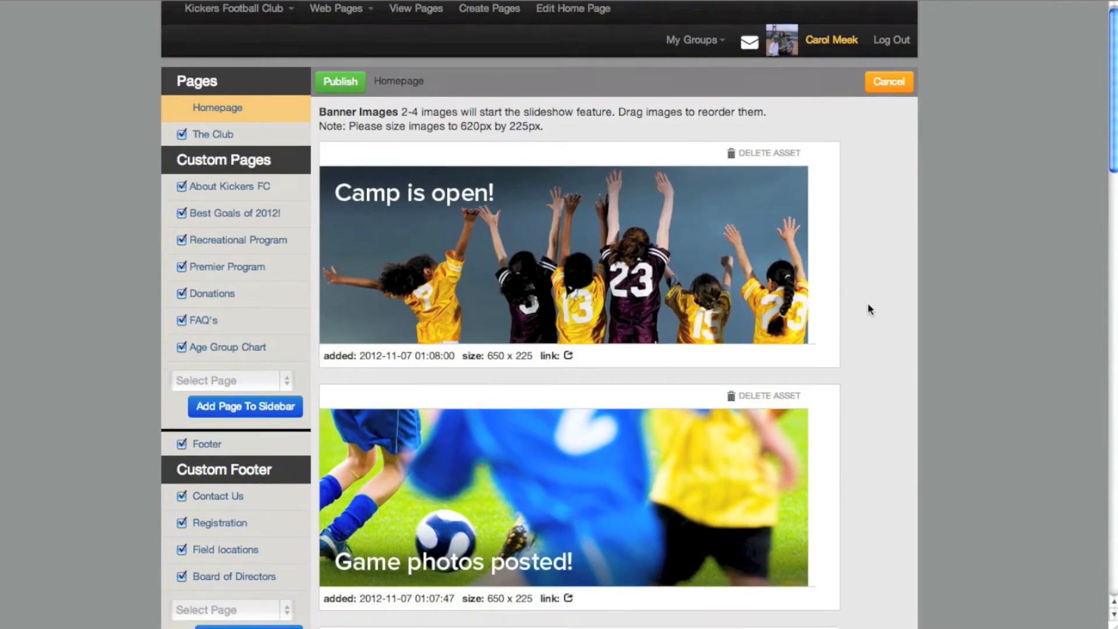
# Step: Read through the home page's headline and text, selecting the words "develop some basic" and placing the cursor at the Korrio Soccer Association link
pyautogui.scroll(-3, 869, 308)
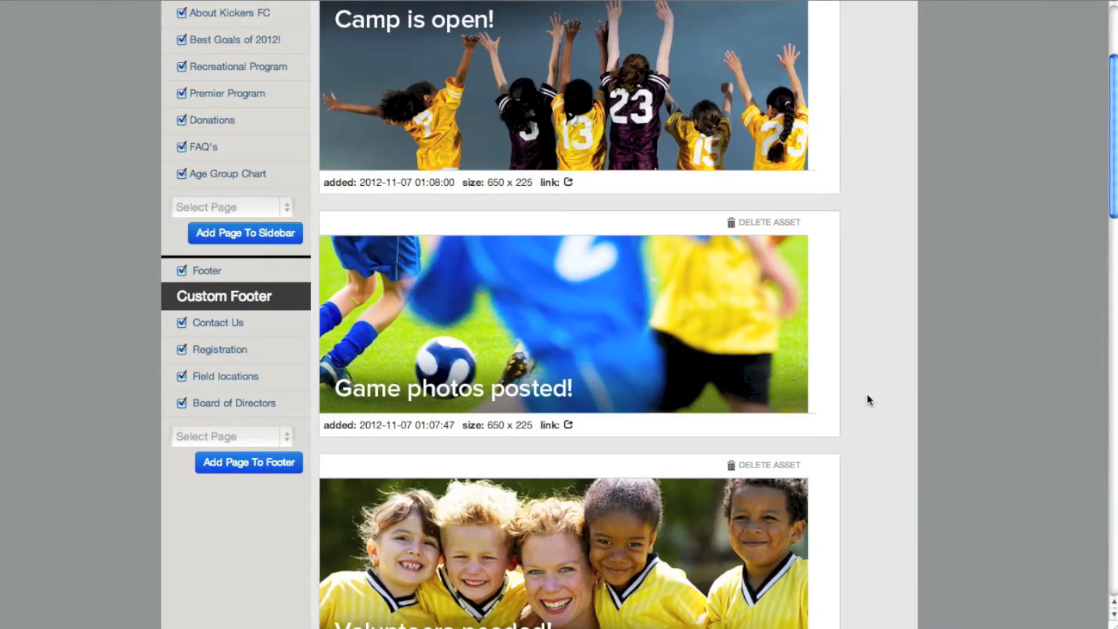
pyautogui.scroll(-6, 864, 393)
pyautogui.scroll(-5, 866, 395)
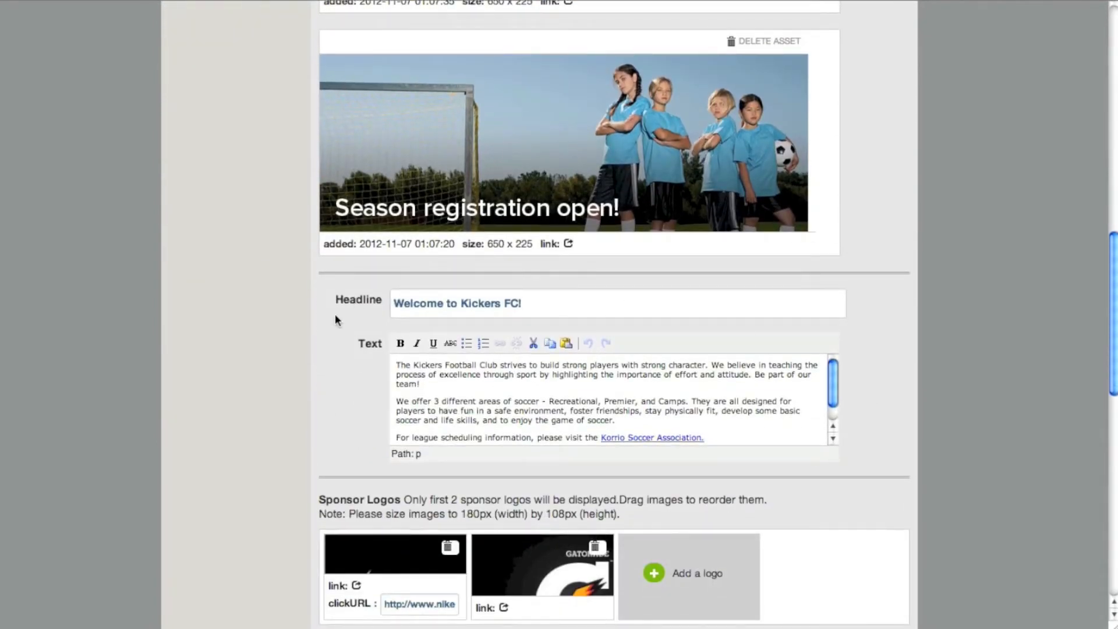
pyautogui.scroll(-3, 471, 395)
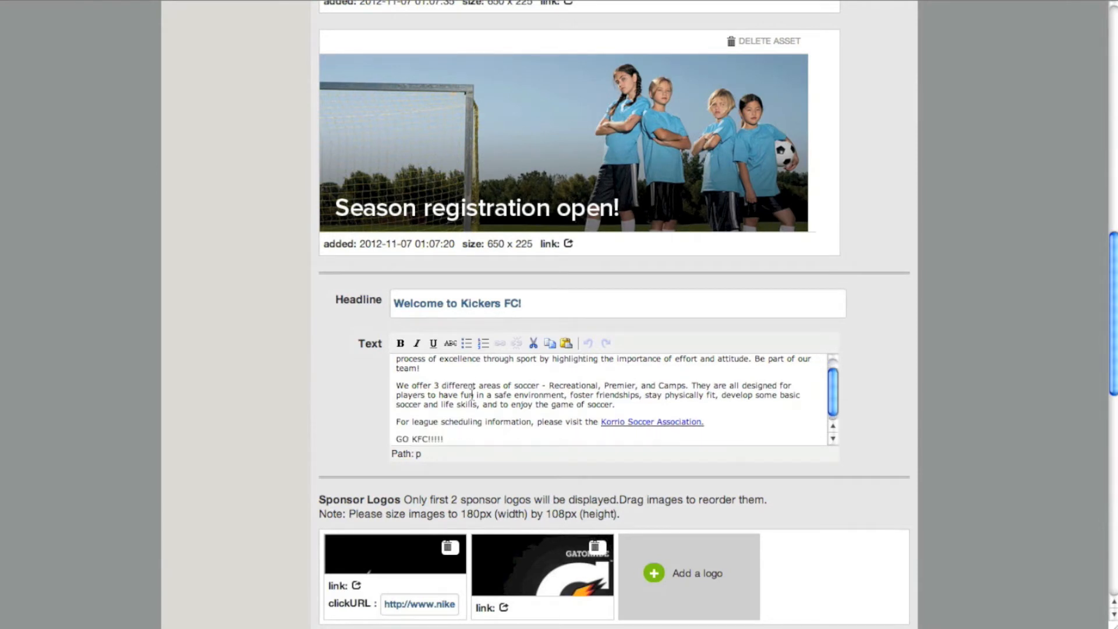
pyautogui.scroll(1, 513, 396)
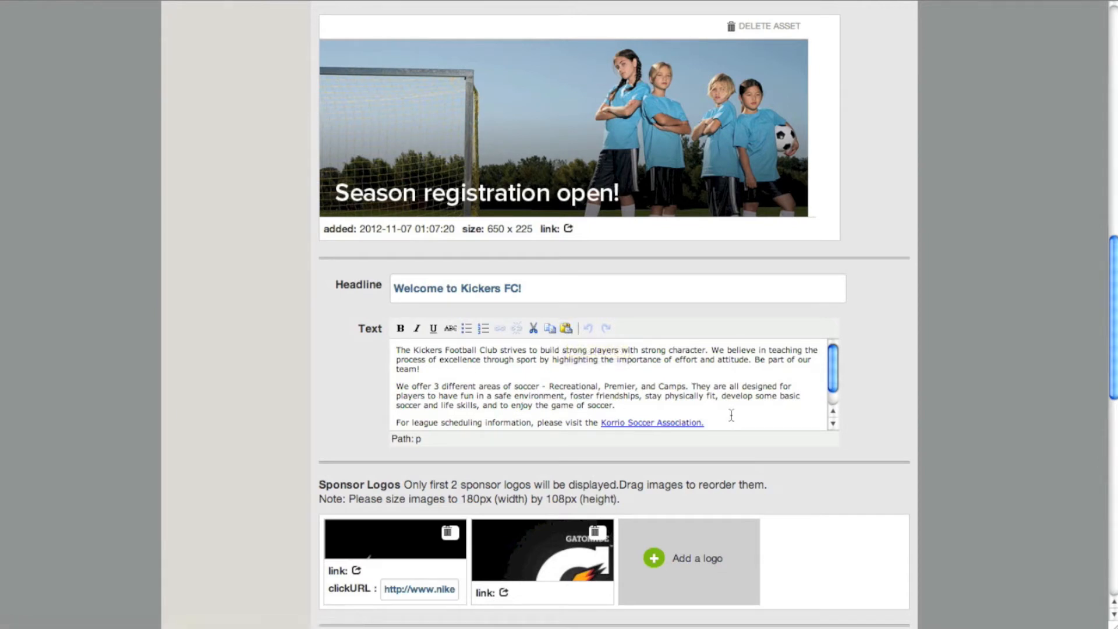
pyautogui.moveTo(800, 399); pyautogui.dragTo(721, 398)
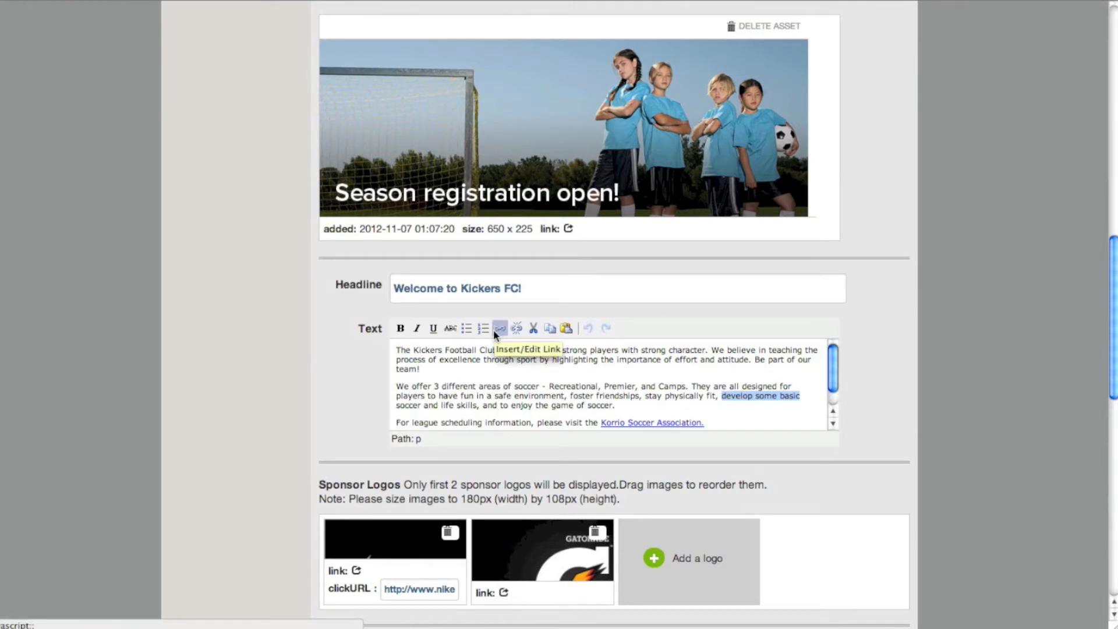
pyautogui.click(725, 423)
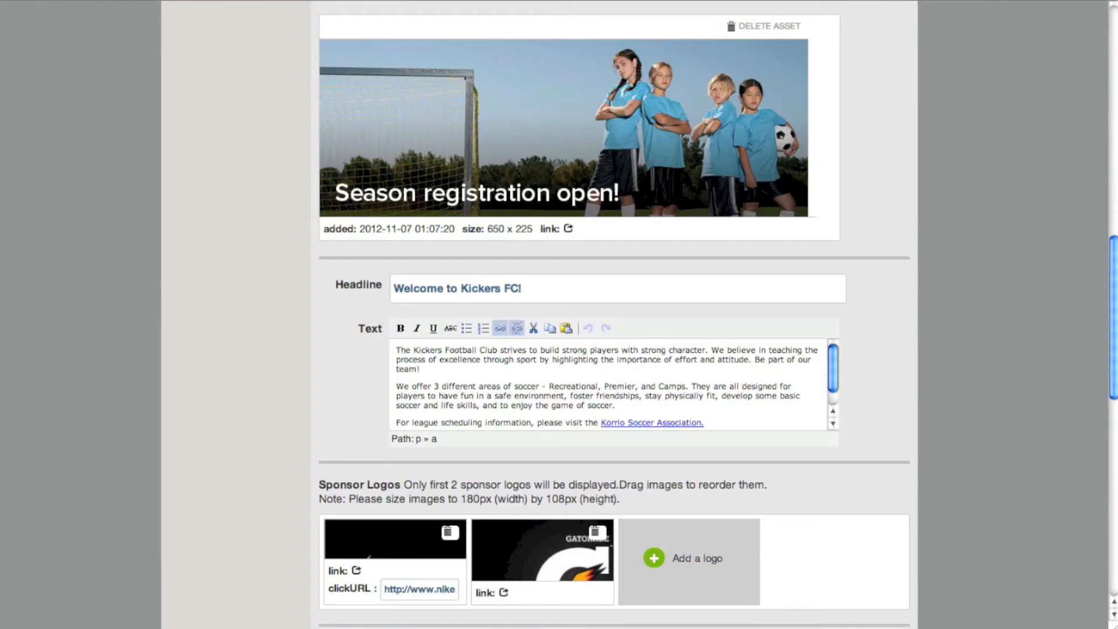
# Step: Check the Nike sponsor logo's click URL and open the empty click URL field for the Gatorade logo
pyautogui.scroll(-5, 960, 392)
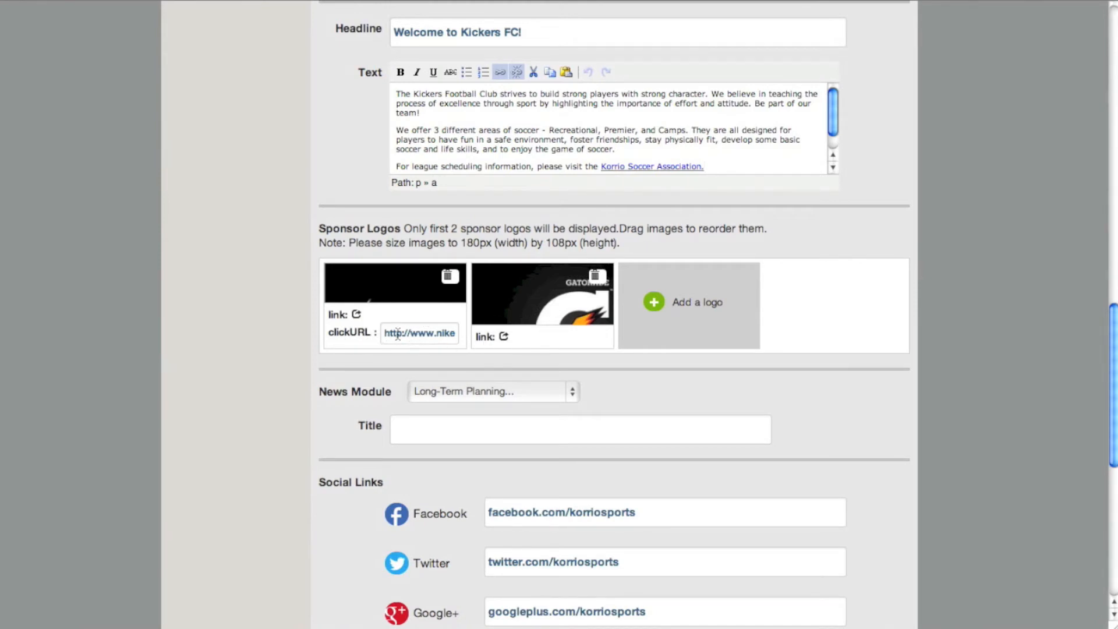
pyautogui.click(457, 336)
pyautogui.click(505, 337)
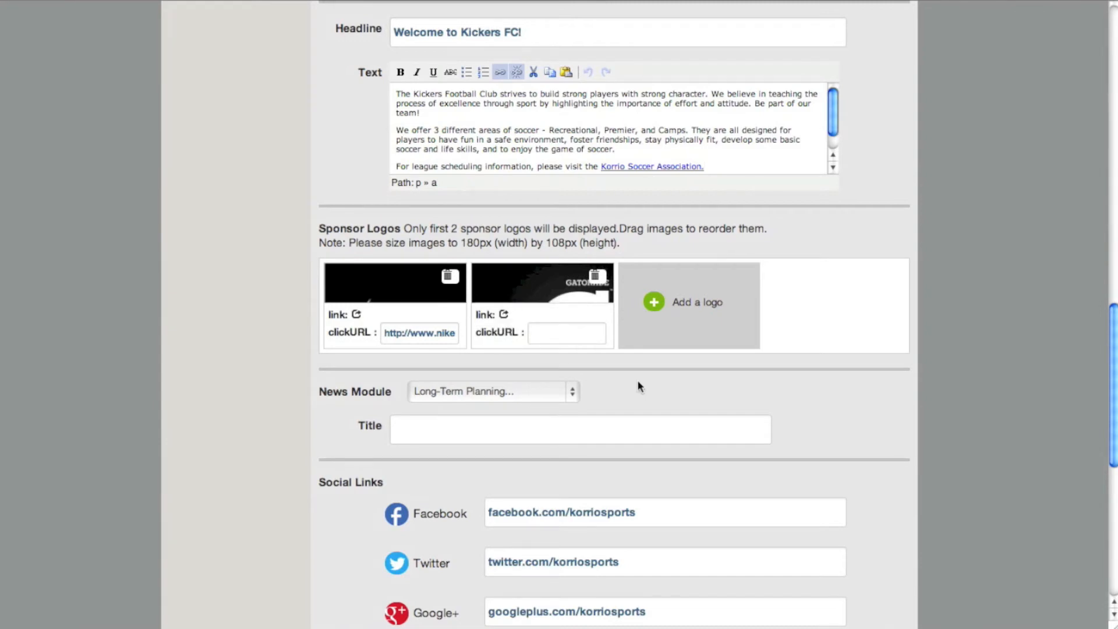
pyautogui.click(583, 335)
pyautogui.moveTo(521, 300); pyautogui.dragTo(556, 300)
# Step: Try the News Module's automatic update with the latest news, and set the module back to the Long-Term Planning... post
pyautogui.scroll(-3, 819, 407)
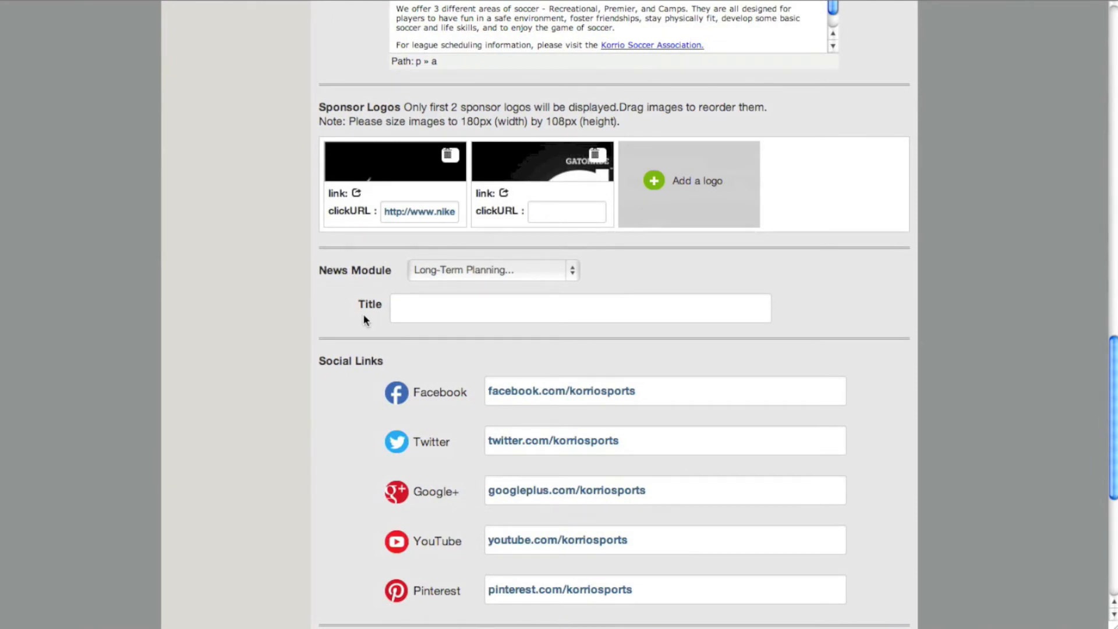
pyautogui.click(575, 271)
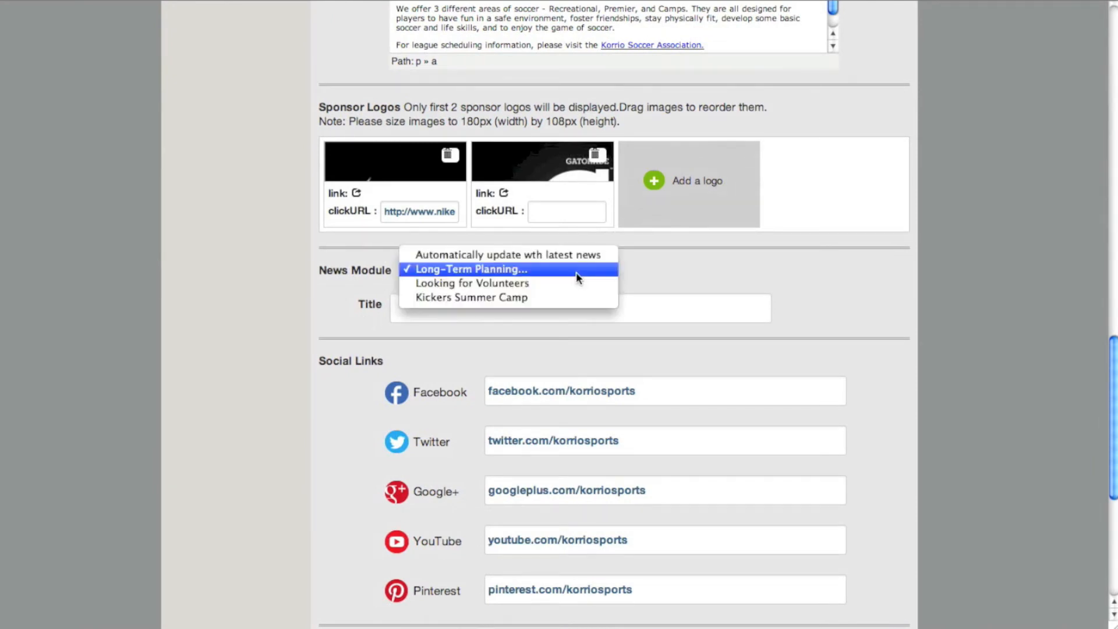
pyautogui.click(475, 275)
pyautogui.click(487, 271)
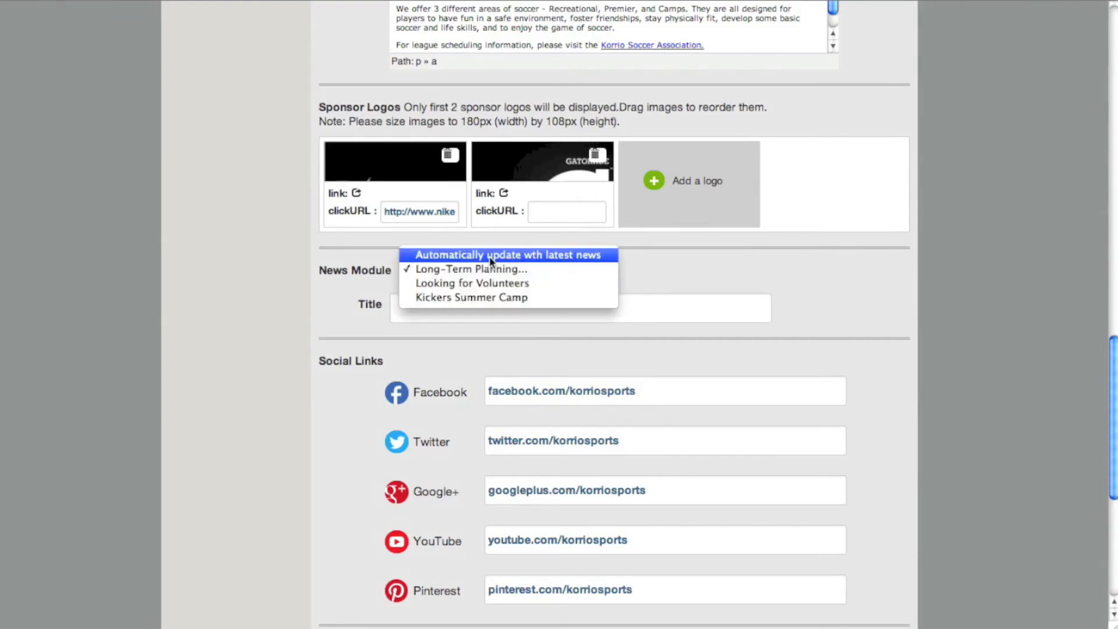
pyautogui.click(489, 256)
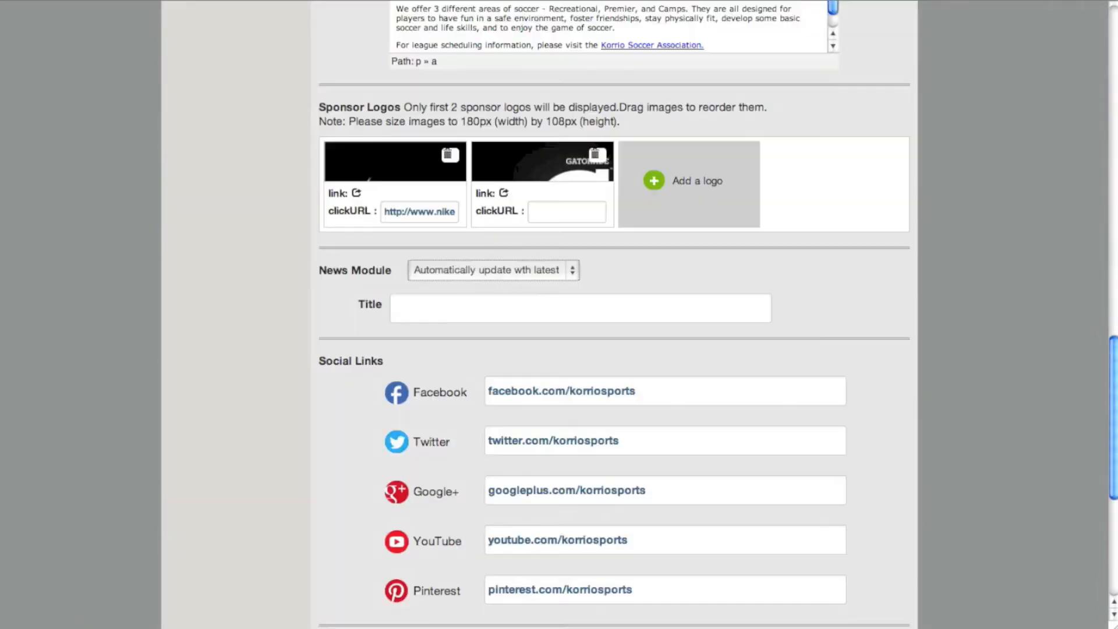
pyautogui.click(495, 310)
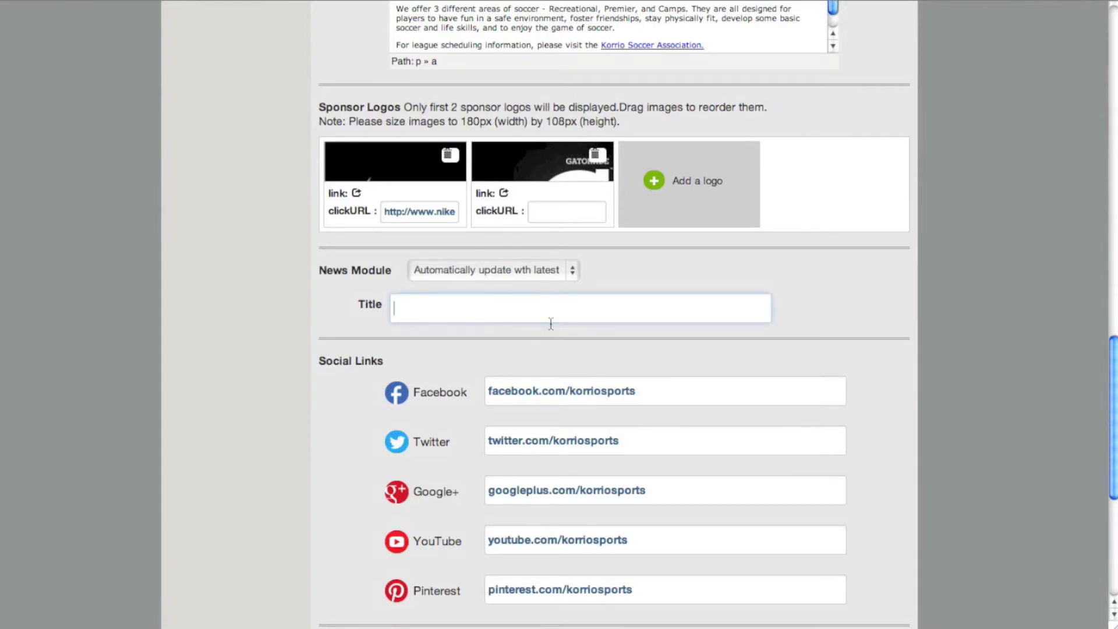
pyautogui.click(569, 269)
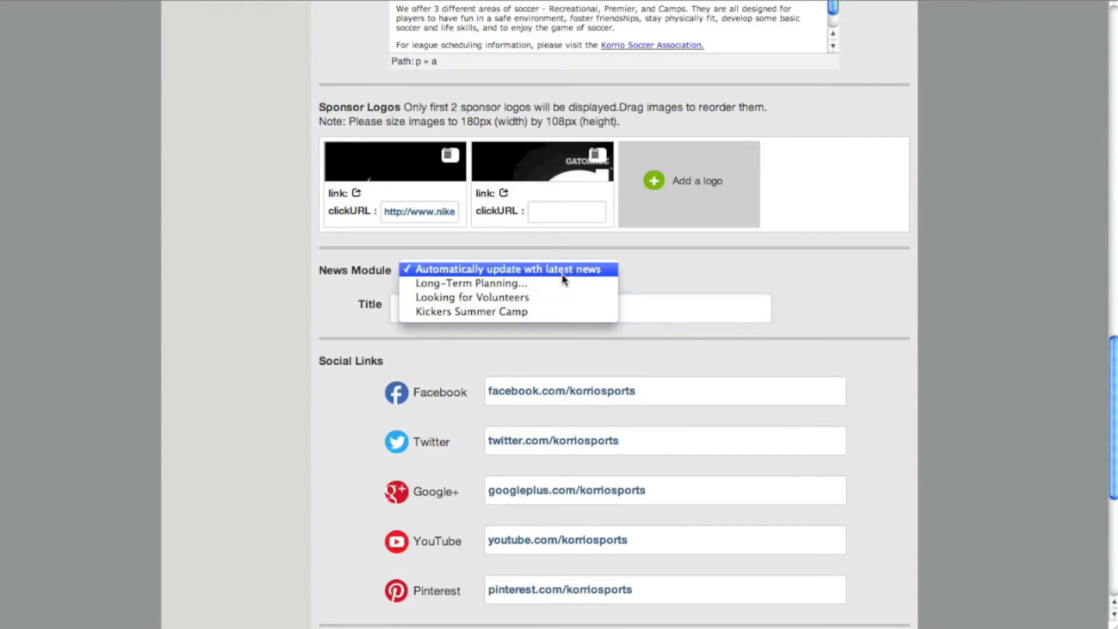
pyautogui.click(497, 283)
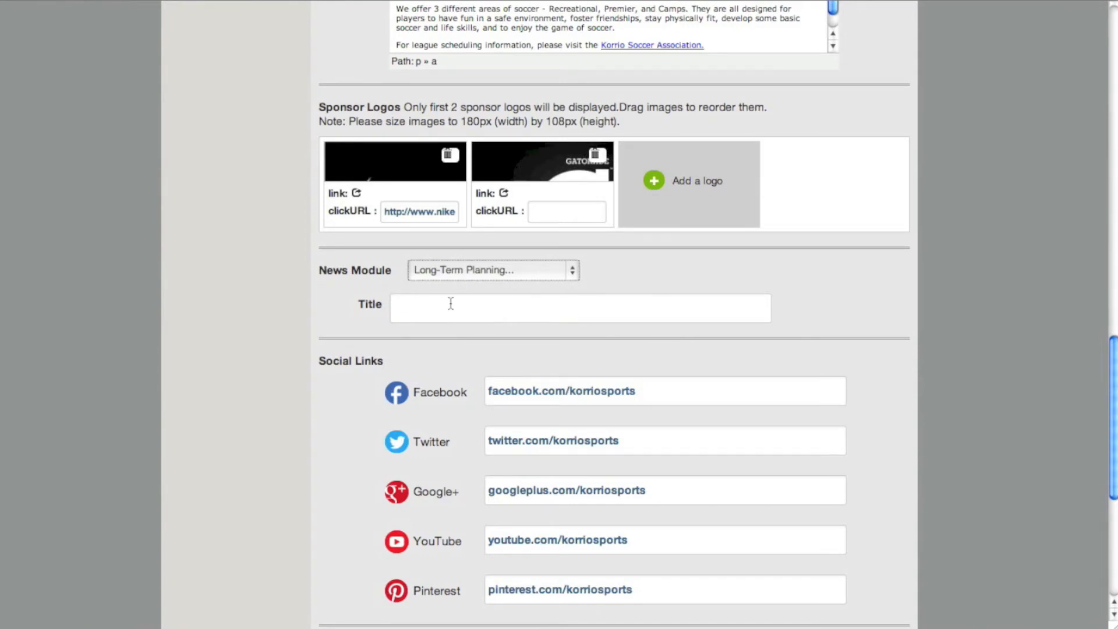
# Step: Examine the social links and the homepage widget options, trying the Schedule widget on and off
pyautogui.scroll(-5, 444, 330)
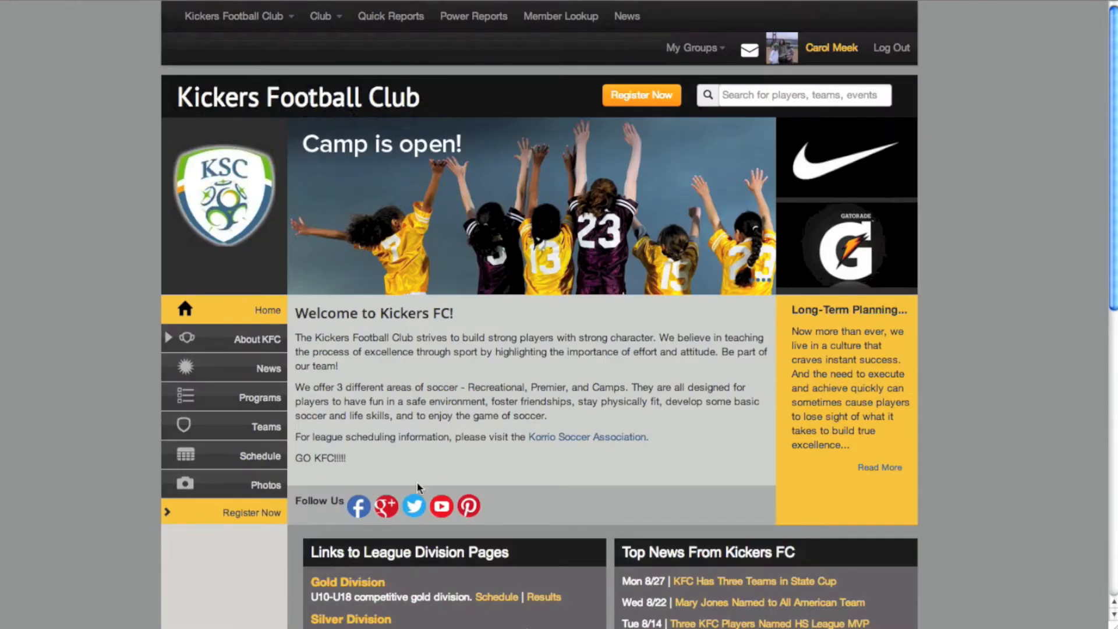
pyautogui.scroll(-3, 417, 487)
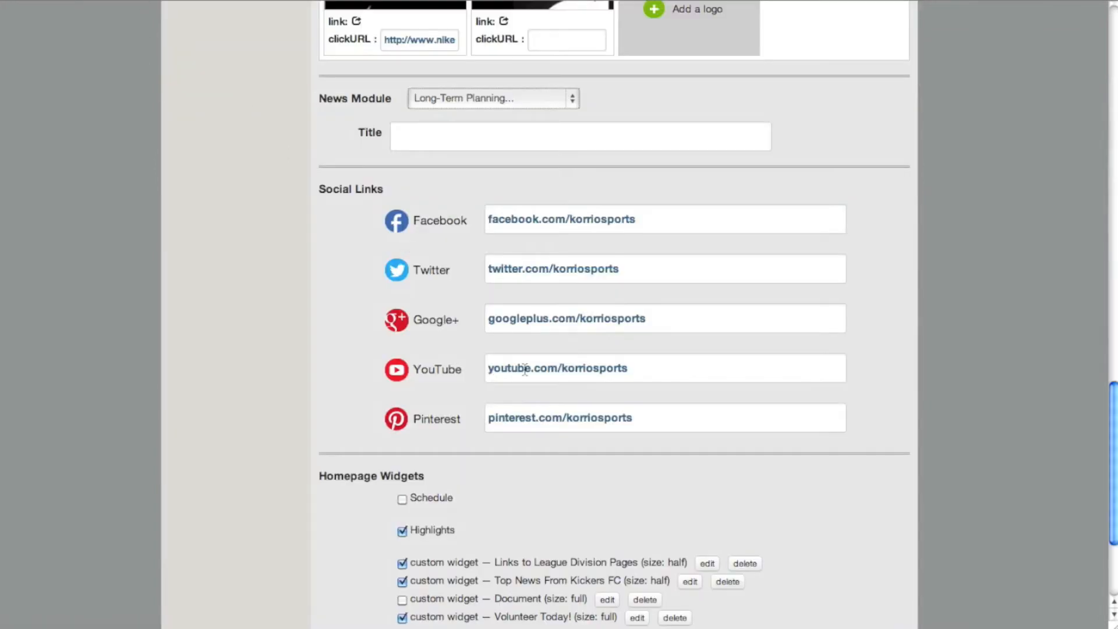
pyautogui.scroll(-5, 532, 425)
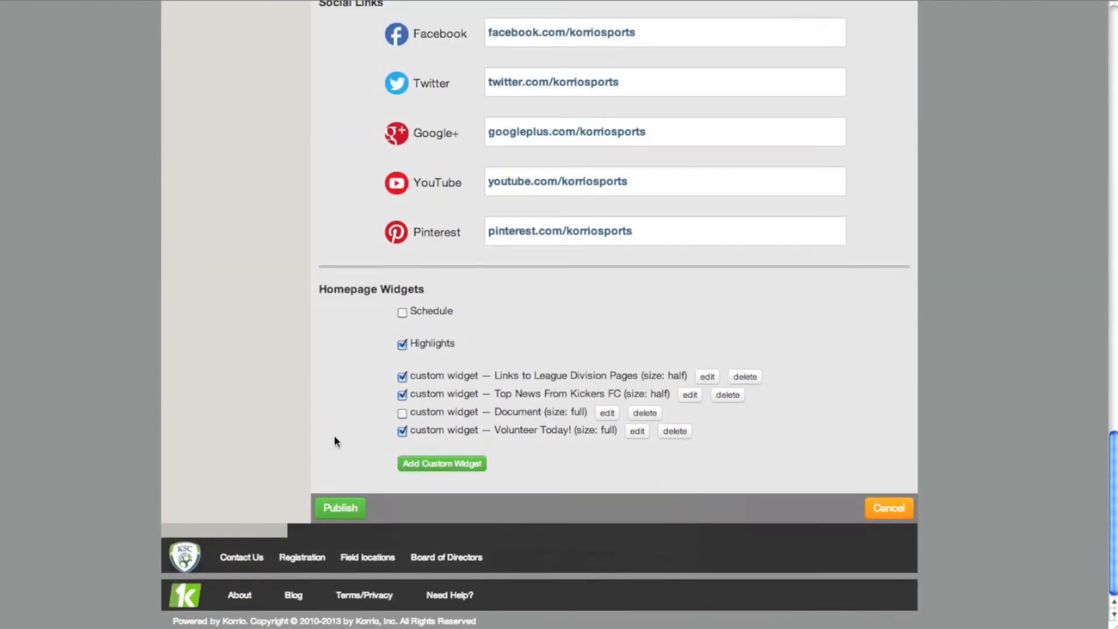
pyautogui.click(401, 314)
pyautogui.click(402, 312)
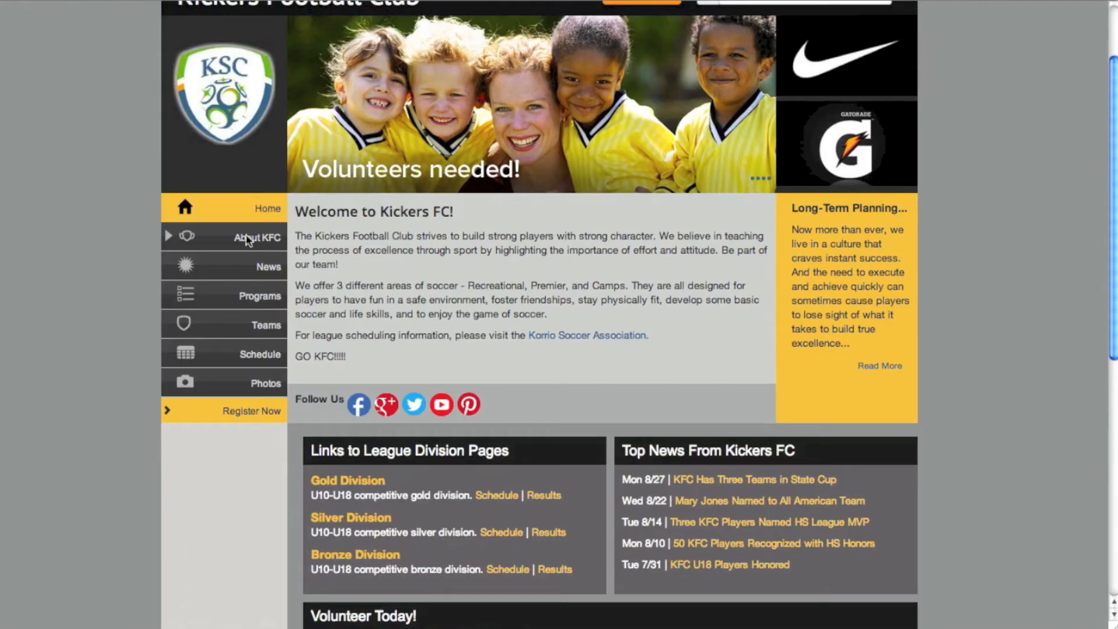
# Step: Open the club's Photos page in a separate tab from the public home page
pyautogui.scroll(-1, 230, 347)
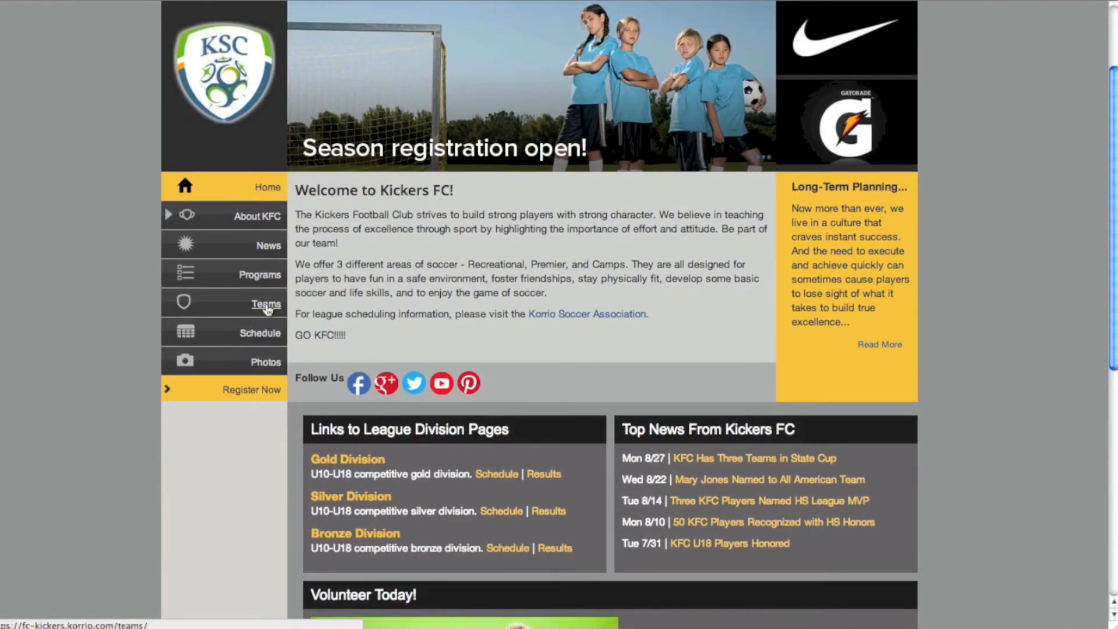
pyautogui.rightClick(260, 365)
pyautogui.click(305, 366)
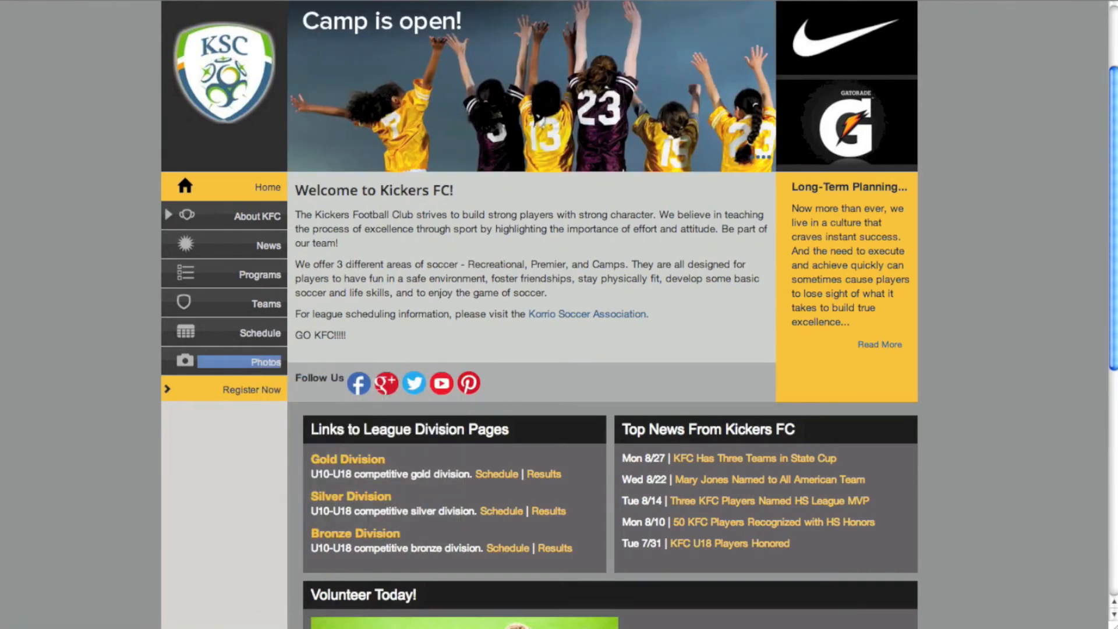
pyautogui.hotkey('ctrl', 'Tab')
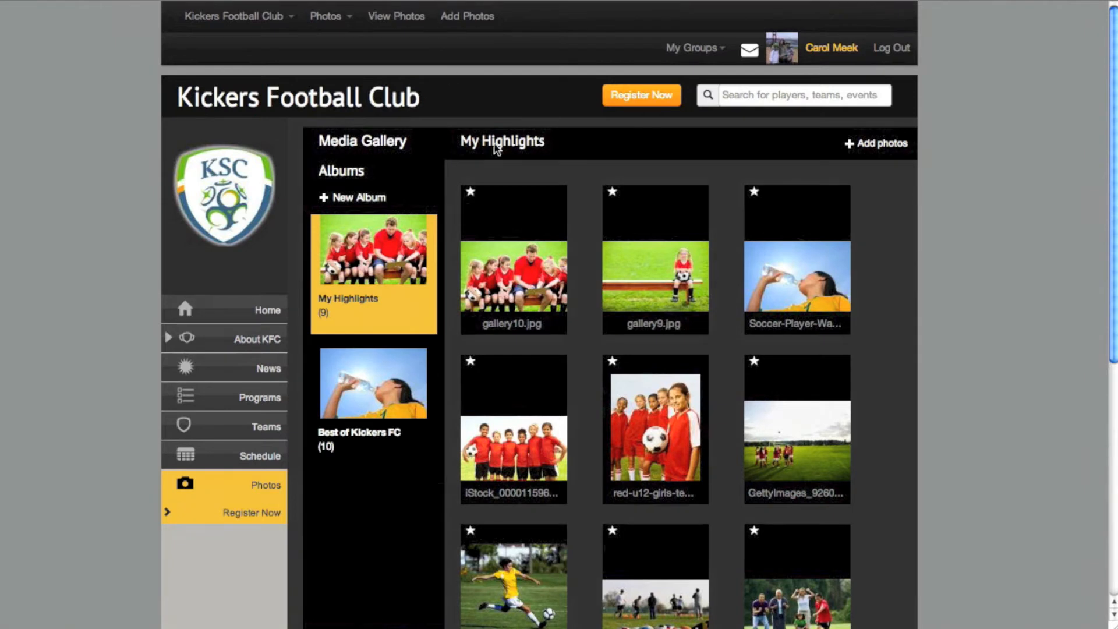
# Step: Look through the My Highlights photos and open the Best of Kickers FC album
pyautogui.scroll(-5, 530, 271)
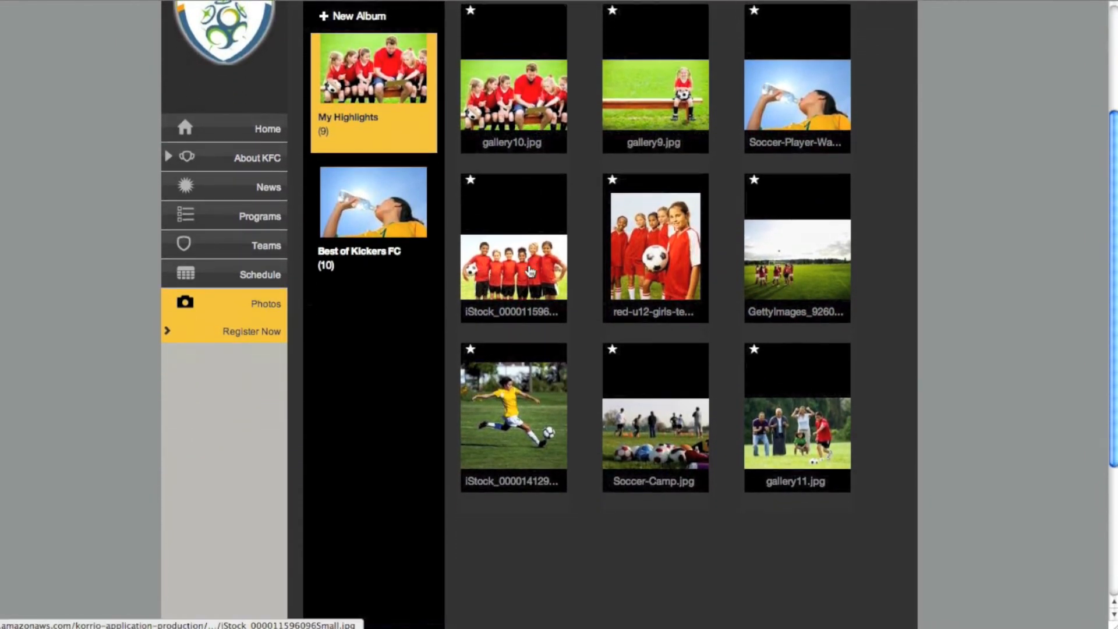
pyautogui.scroll(3, 530, 271)
pyautogui.click(395, 319)
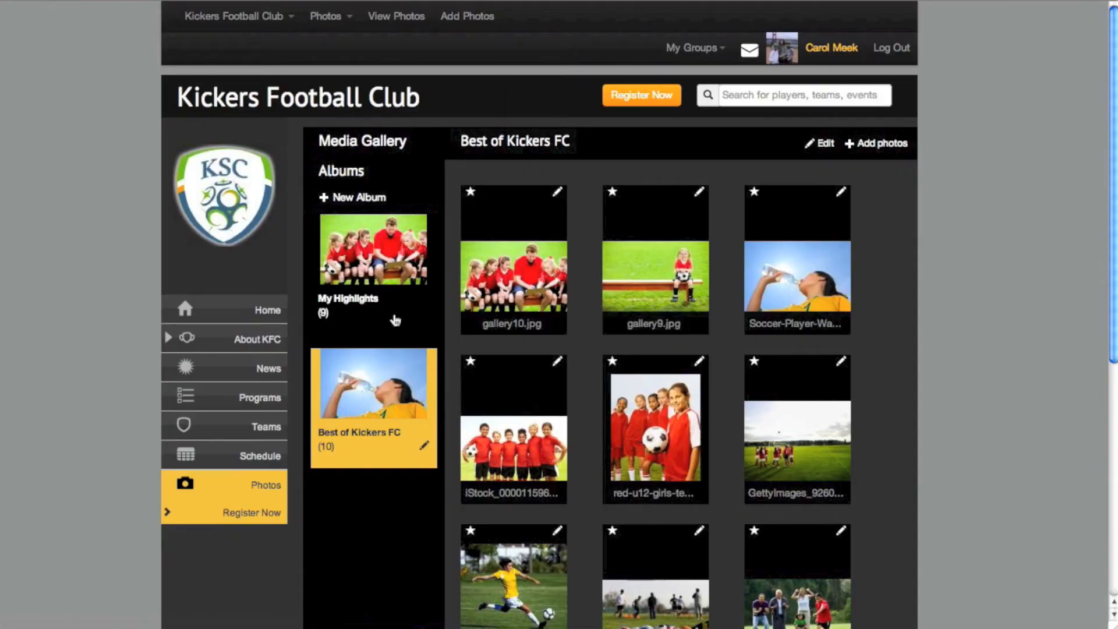
# Step: Remove the highlight star from gallery10.jpg in the Best of Kickers FC album and add it back
pyautogui.click(472, 194)
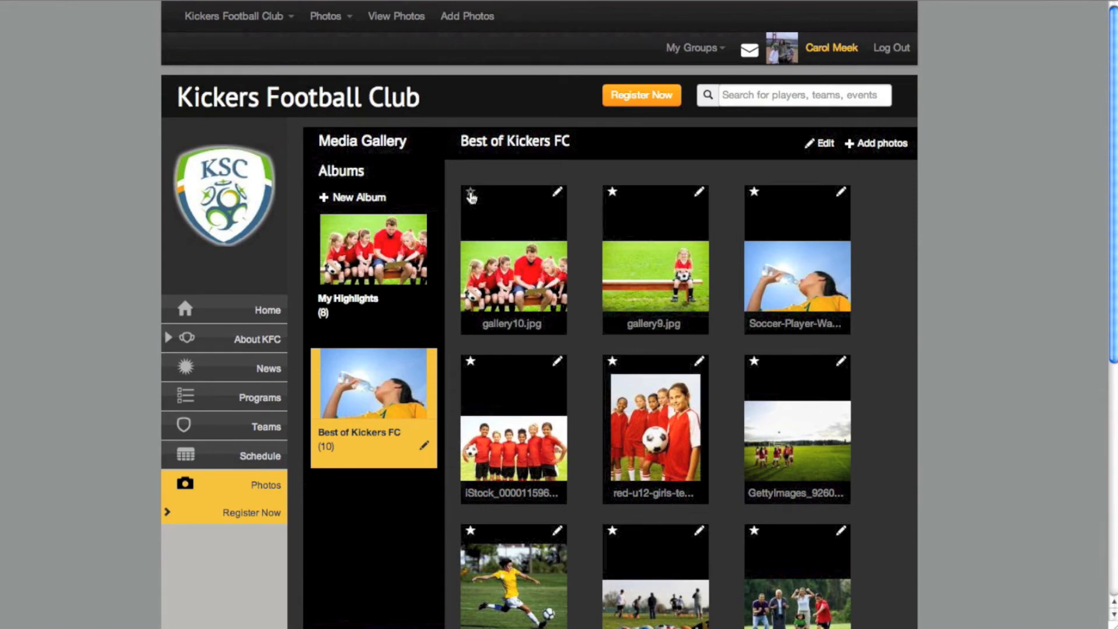
pyautogui.click(471, 194)
pyautogui.scroll(-5, 446, 340)
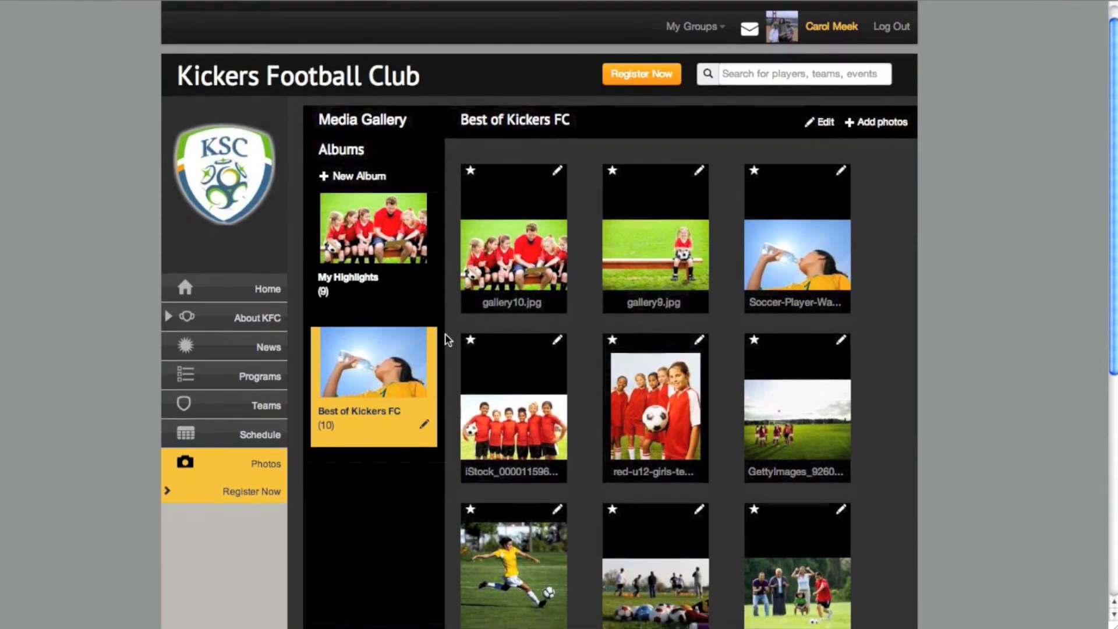
pyautogui.scroll(-1, 449, 337)
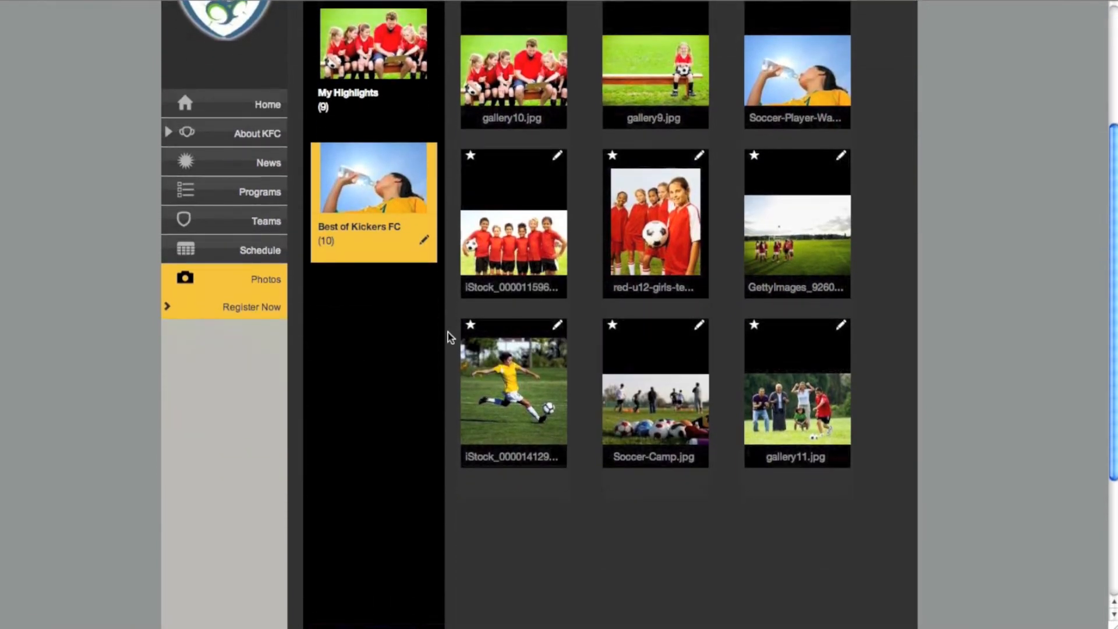
# Step: Try the Highlights homepage widget off and on, and look through the widgets on the public home page
pyautogui.scroll(6, 449, 337)
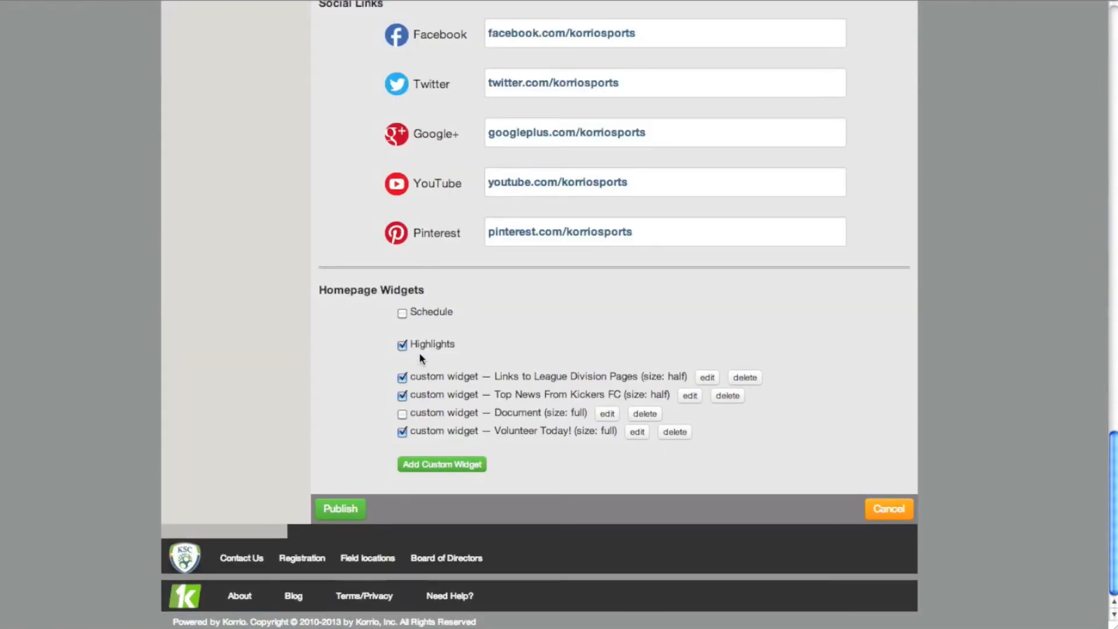
pyautogui.click(402, 345)
pyautogui.click(402, 347)
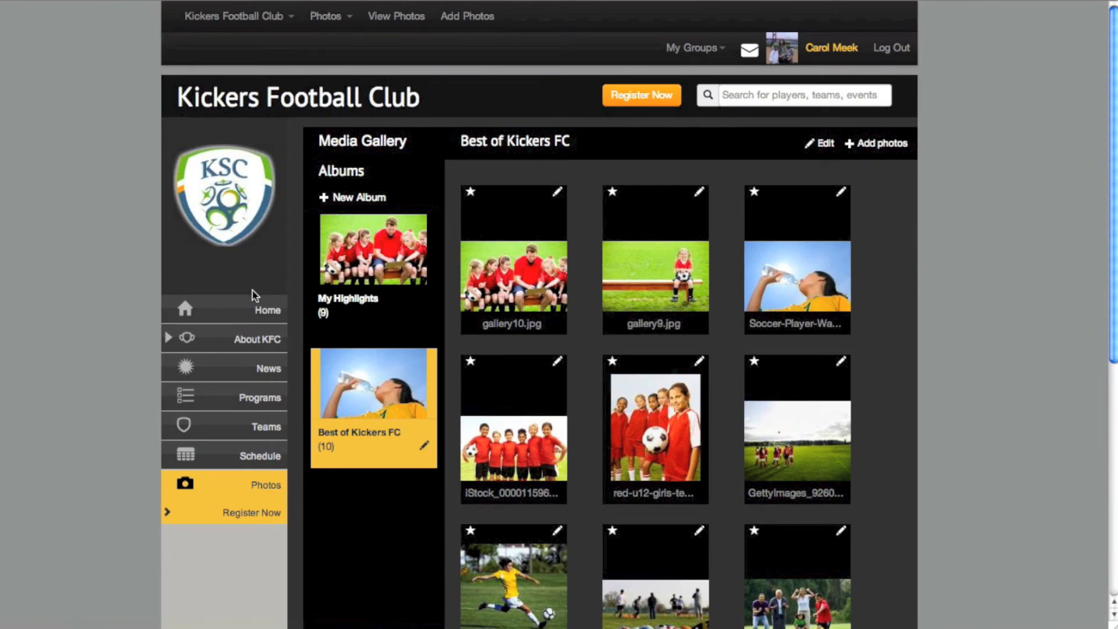
pyautogui.click(263, 313)
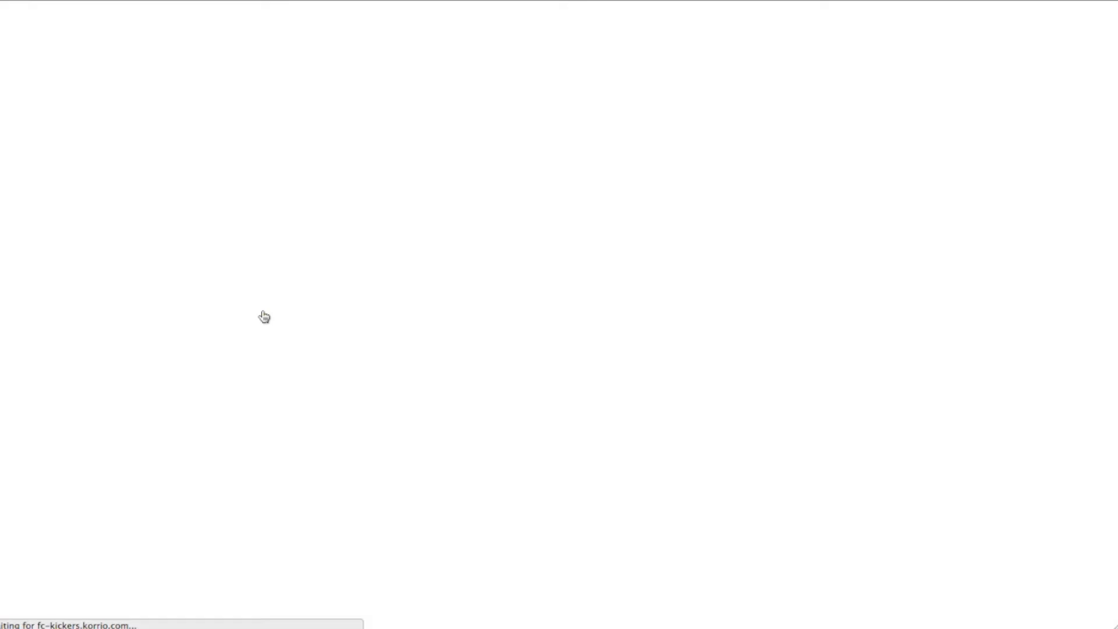
pyautogui.scroll(-2, 467, 336)
pyautogui.scroll(-8, 467, 336)
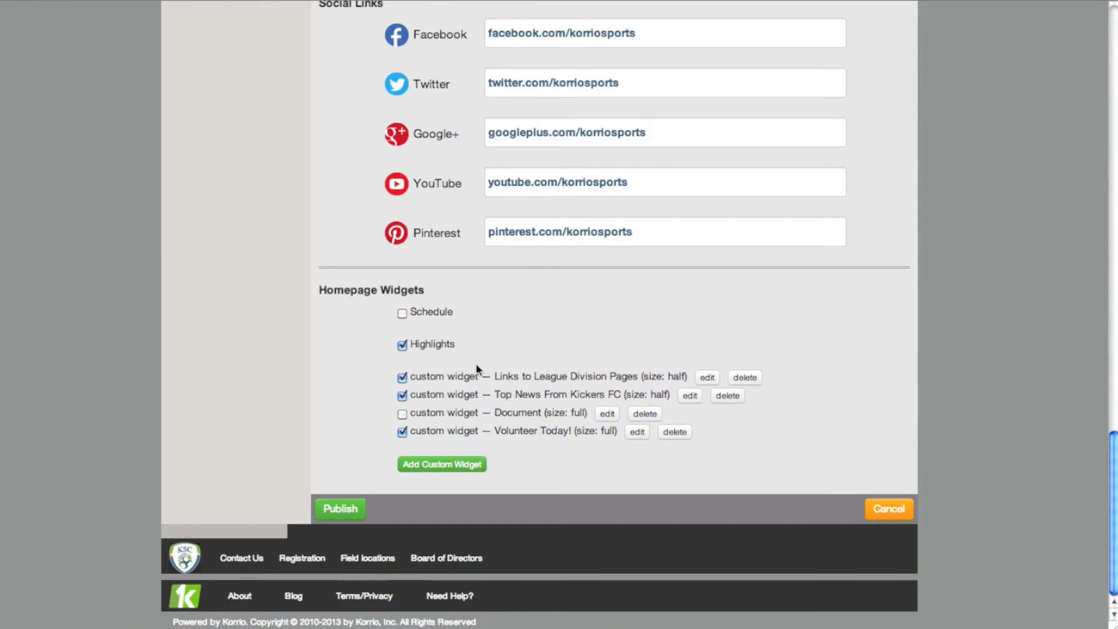
# Step: Open the Links to League Division Pages widget for editing and examine its text and the Gold Division Schedule link
pyautogui.click(707, 377)
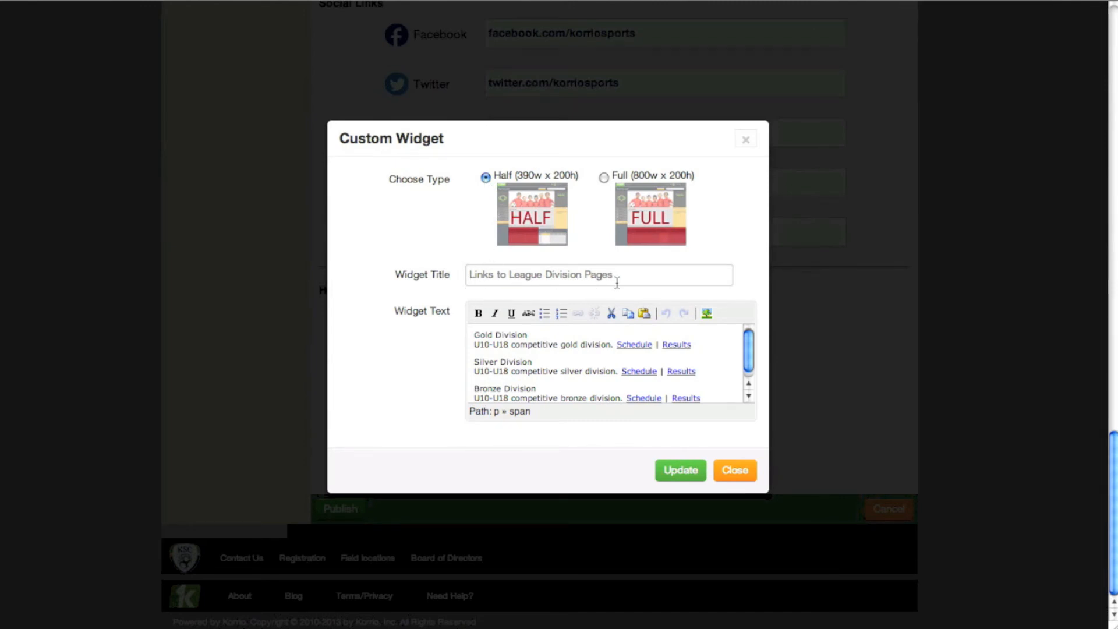
pyautogui.scroll(-1, 607, 351)
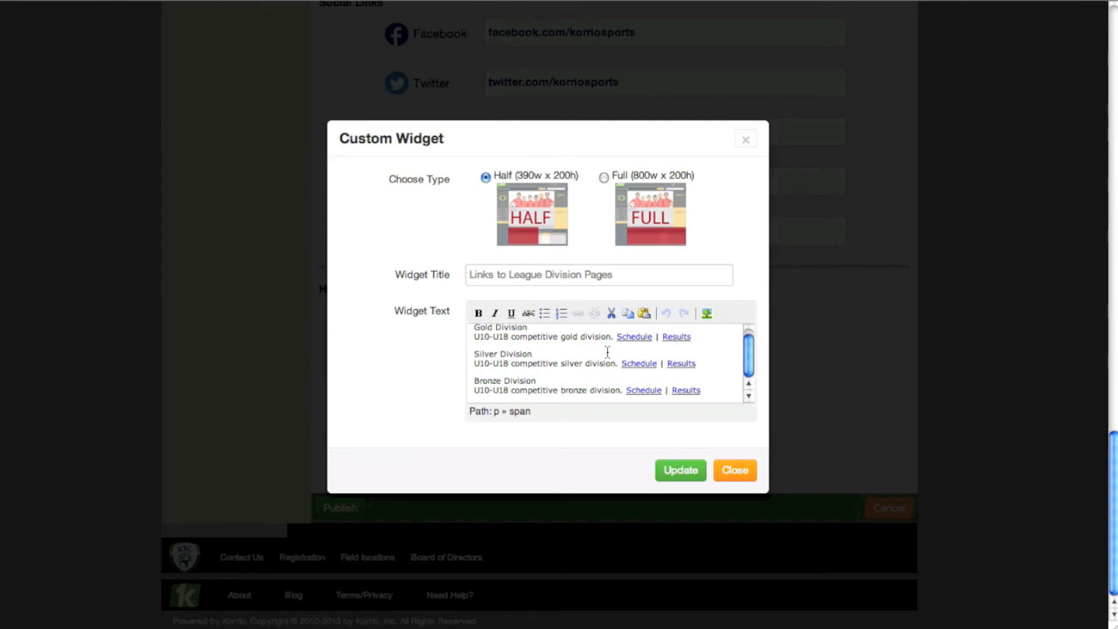
pyautogui.scroll(2, 607, 352)
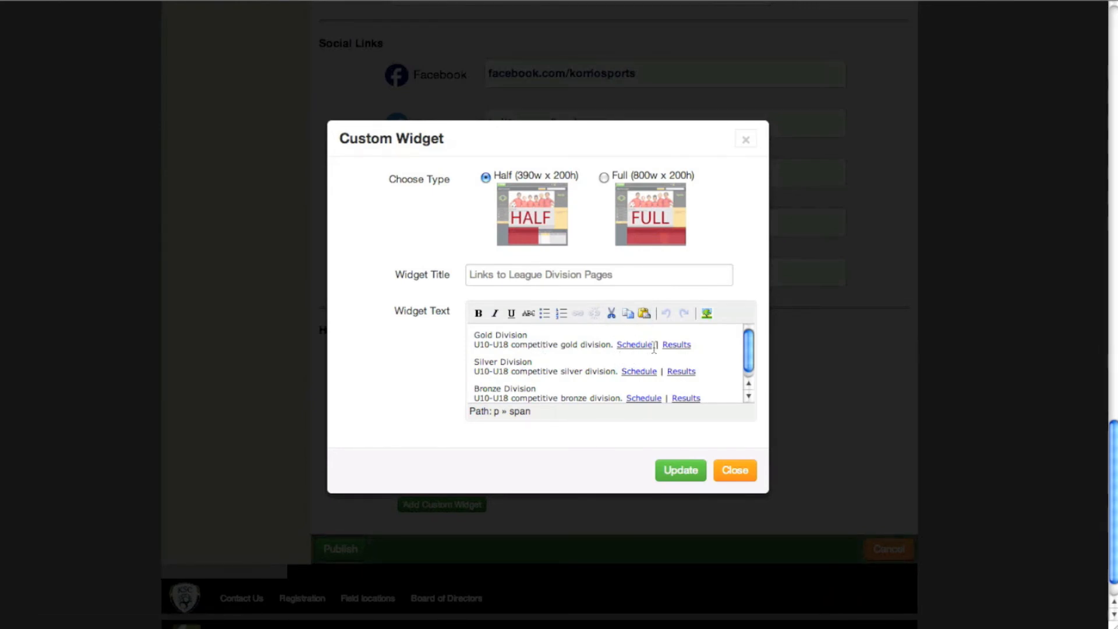
pyautogui.moveTo(653, 347); pyautogui.dragTo(615, 346)
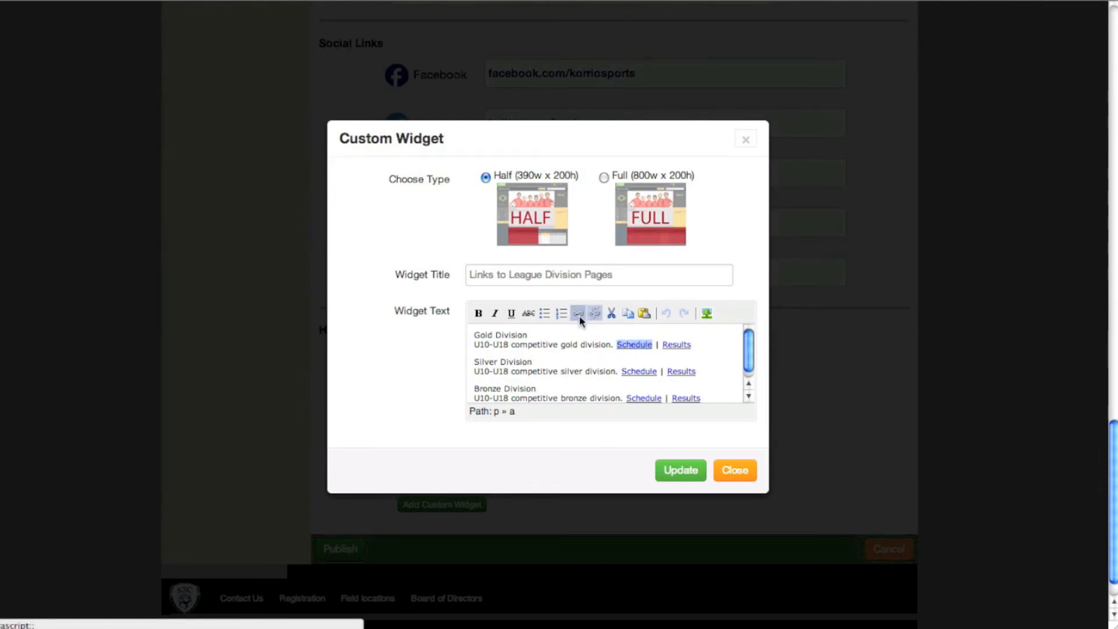
pyautogui.click(620, 363)
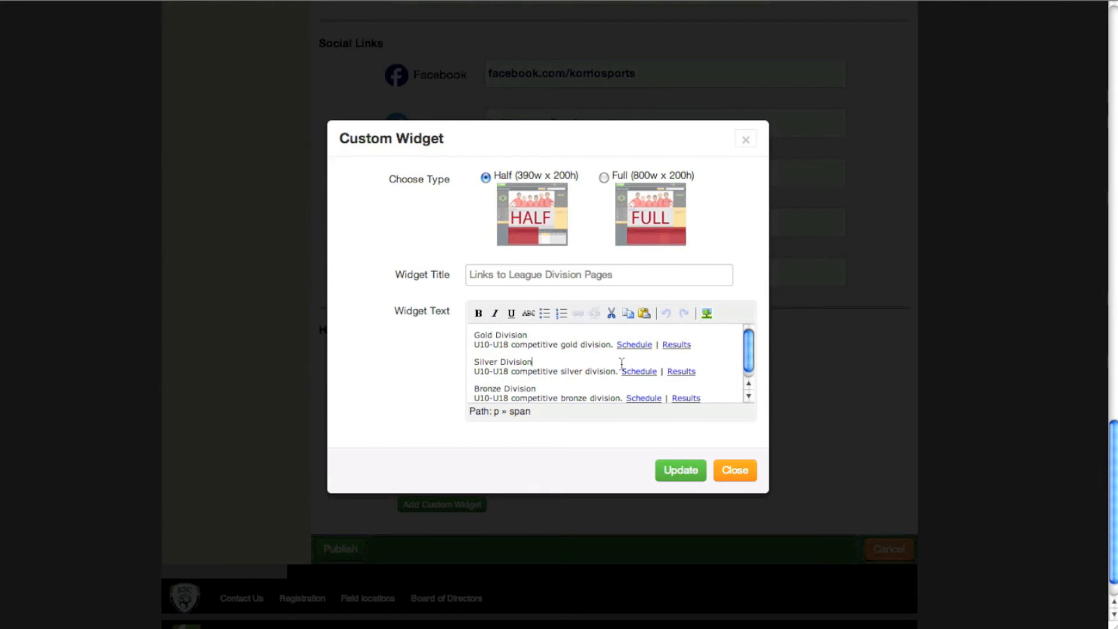
# Step: Try inserting the image DVP4997774.jpg by its URL into the league division widget's text
pyautogui.click(706, 314)
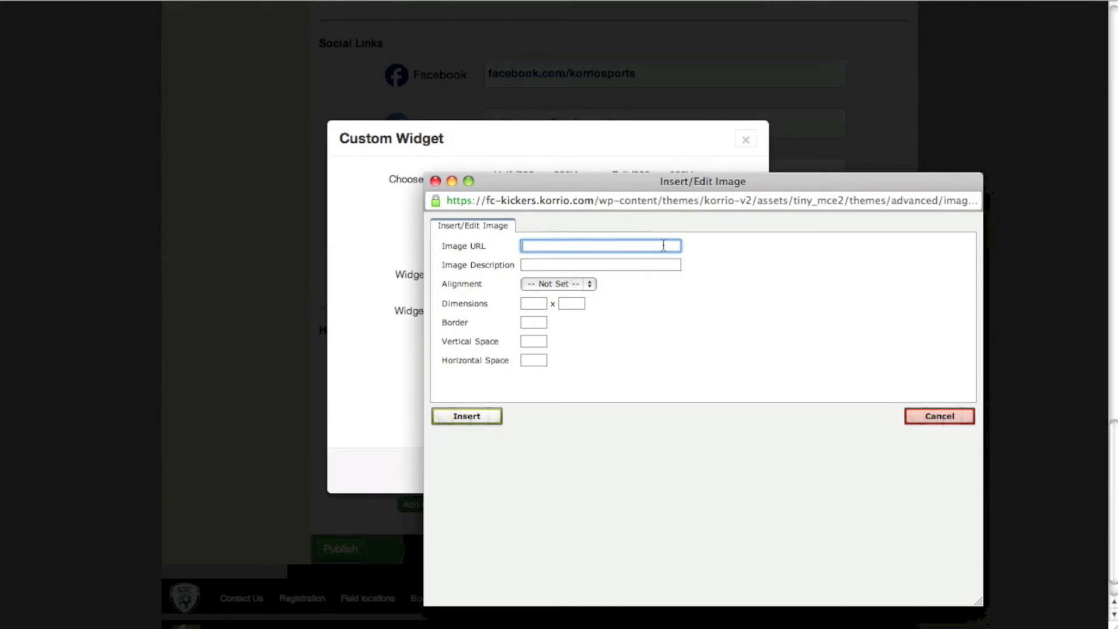
pyautogui.press('super+v')
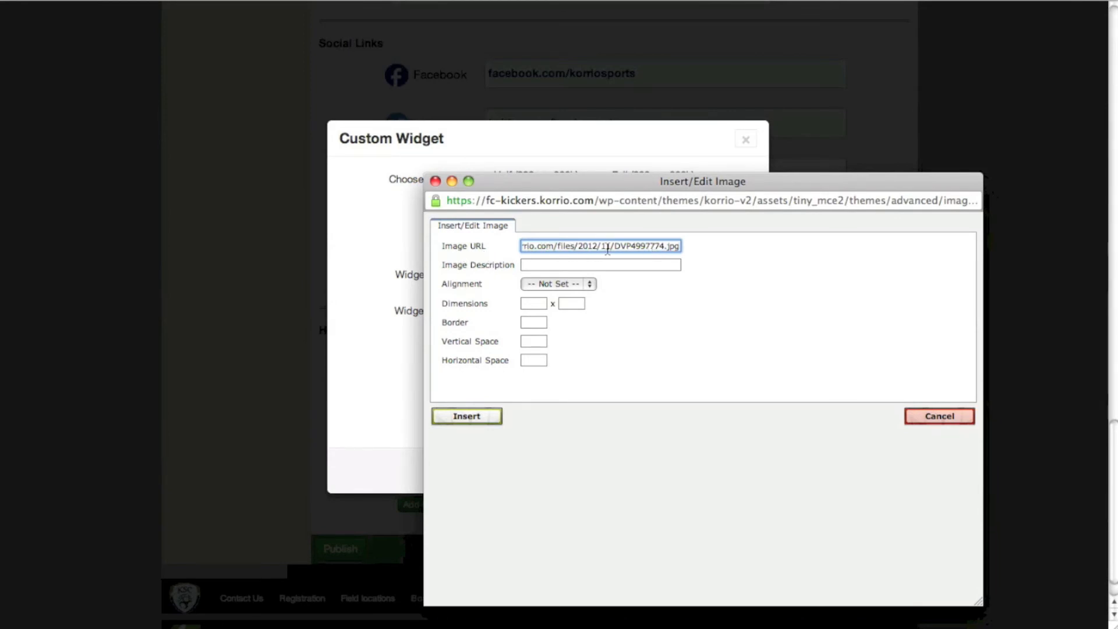
pyautogui.click(477, 418)
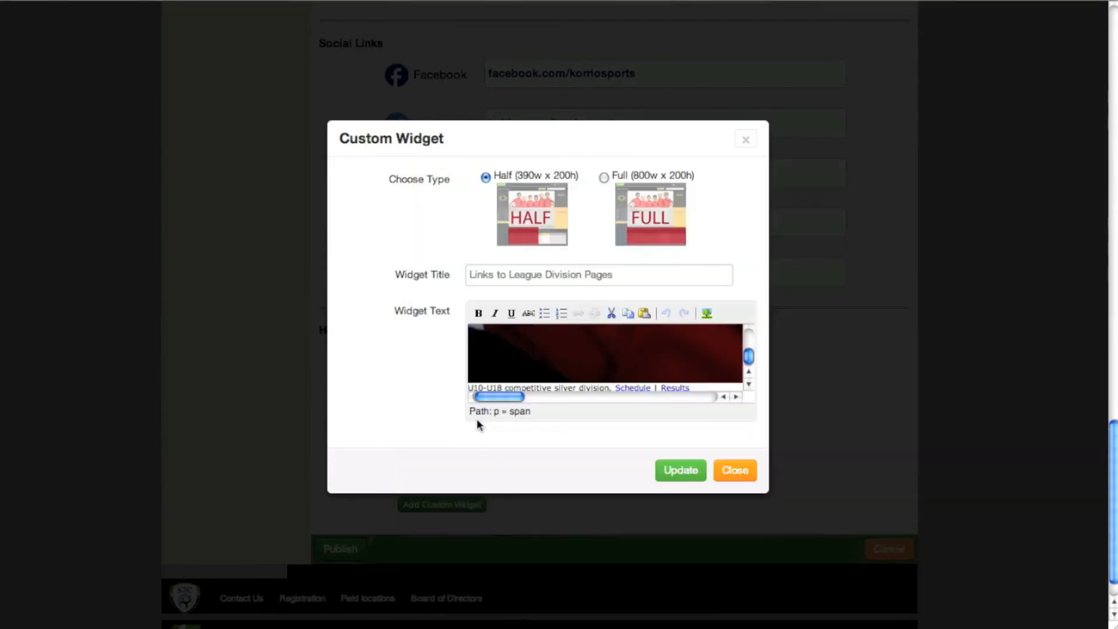
# Step: Examine the link settings for the inserted image, cancel them, and close the widget without updating it
pyautogui.click(599, 369)
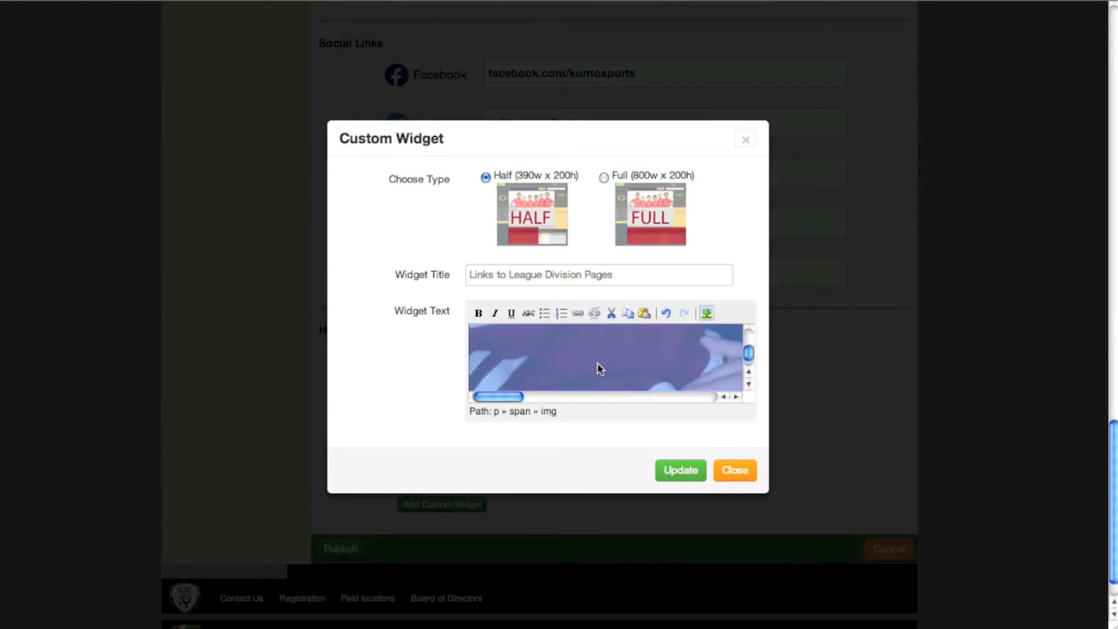
pyautogui.click(576, 314)
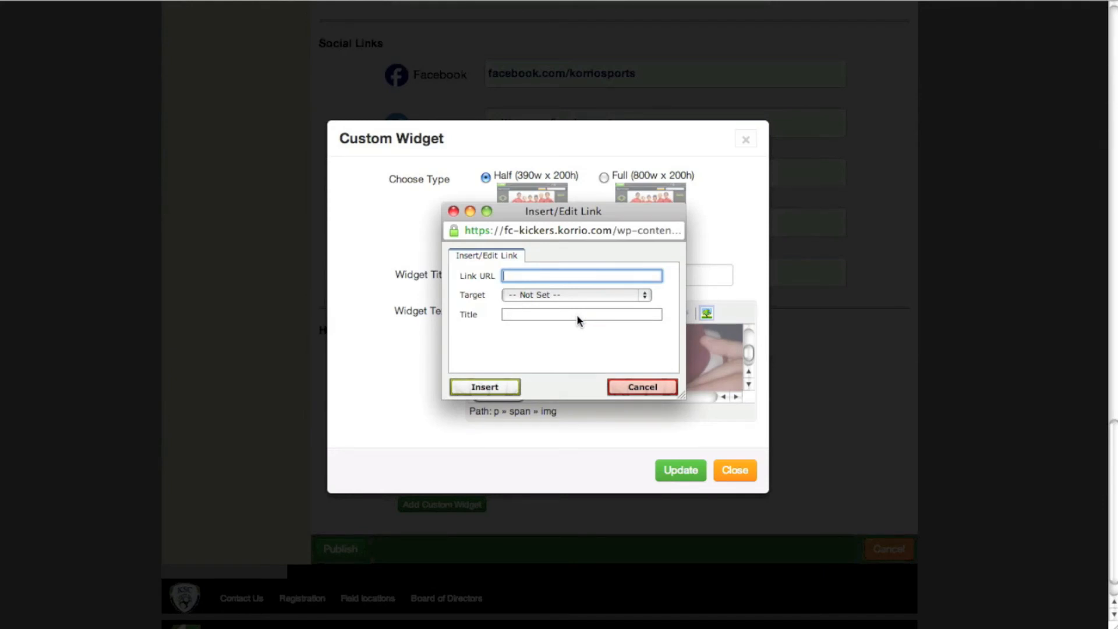
pyautogui.click(622, 387)
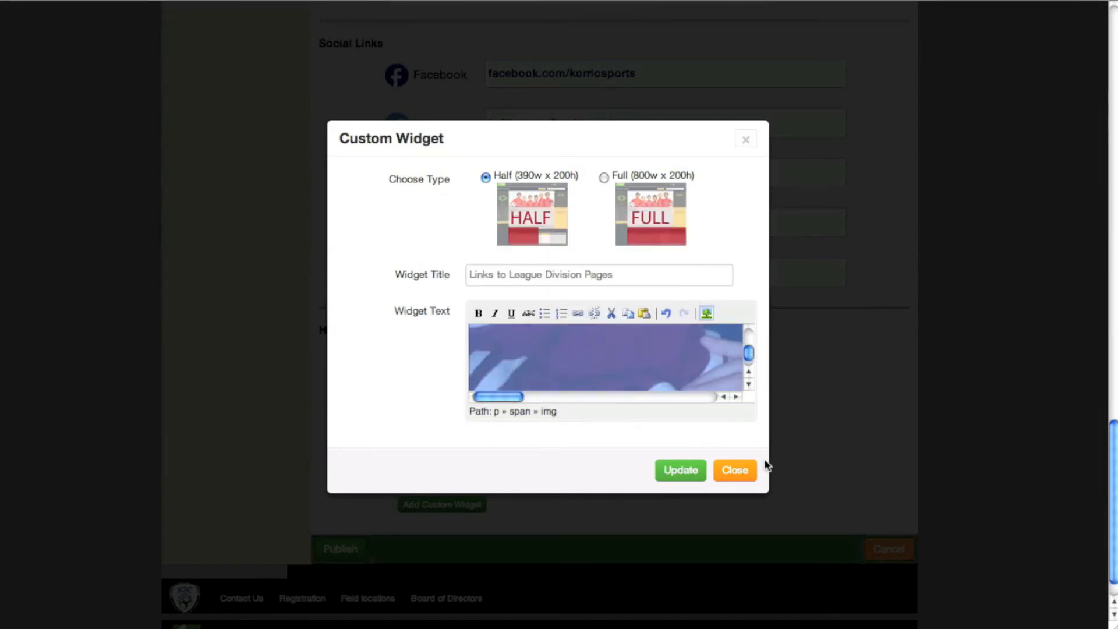
pyautogui.click(750, 470)
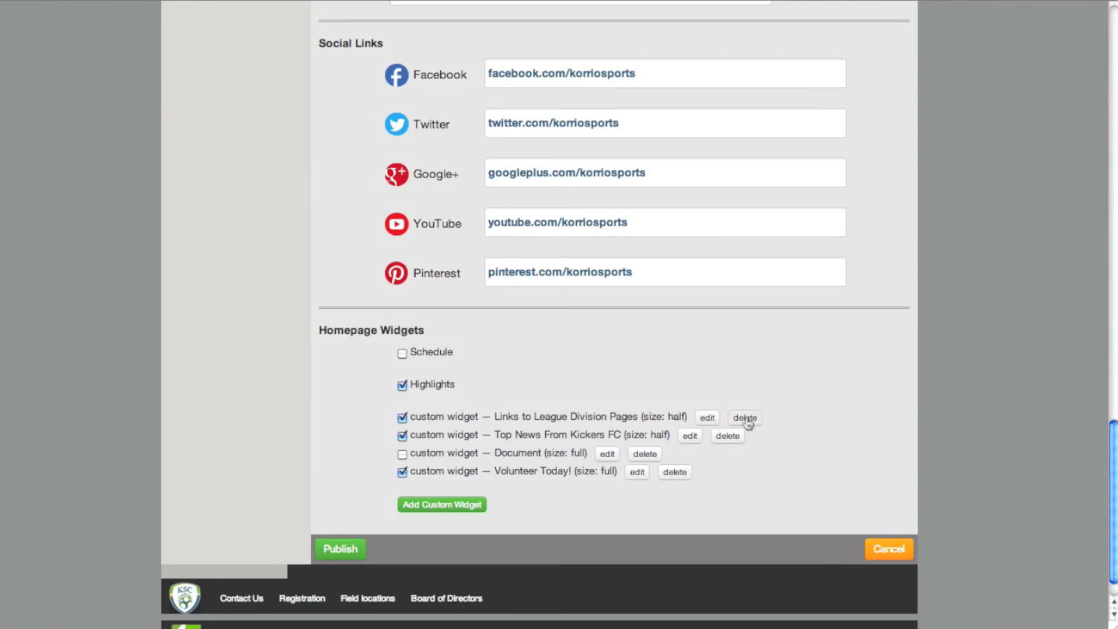
# Step: Look through the text of the Top News From Kickers FC widget and close it without updating
pyautogui.click(690, 440)
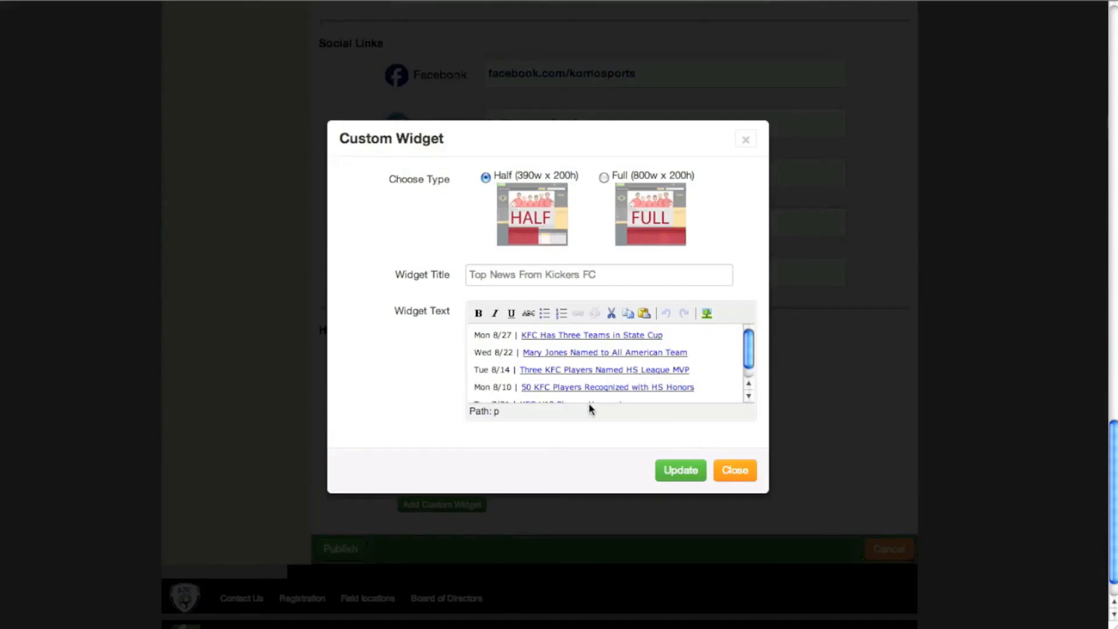
pyautogui.scroll(-5, 560, 362)
pyautogui.scroll(2, 560, 362)
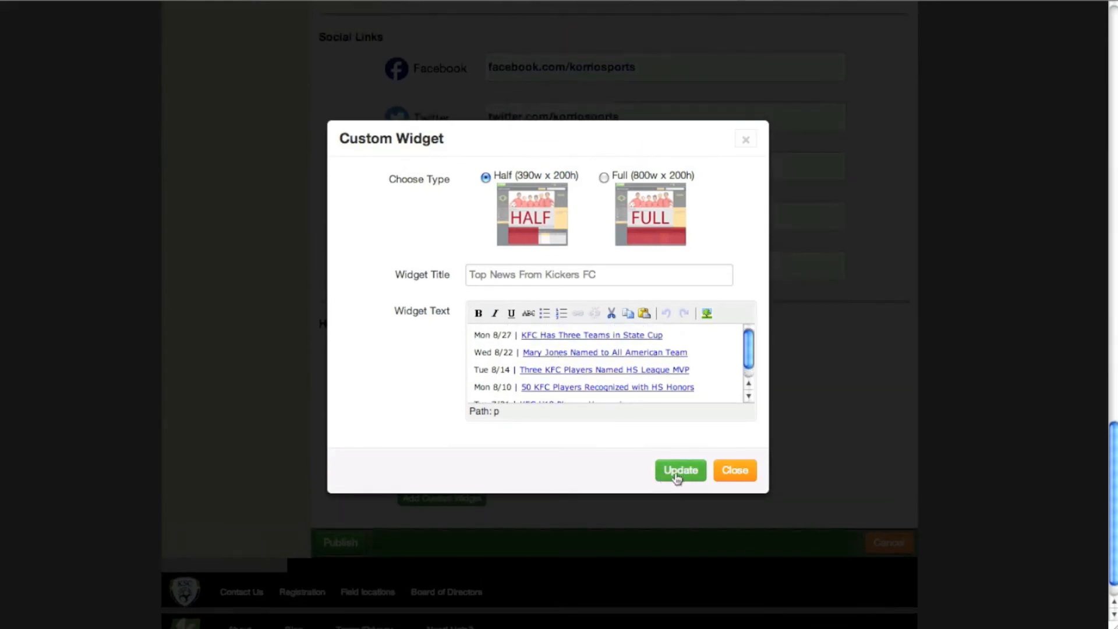
pyautogui.click(736, 470)
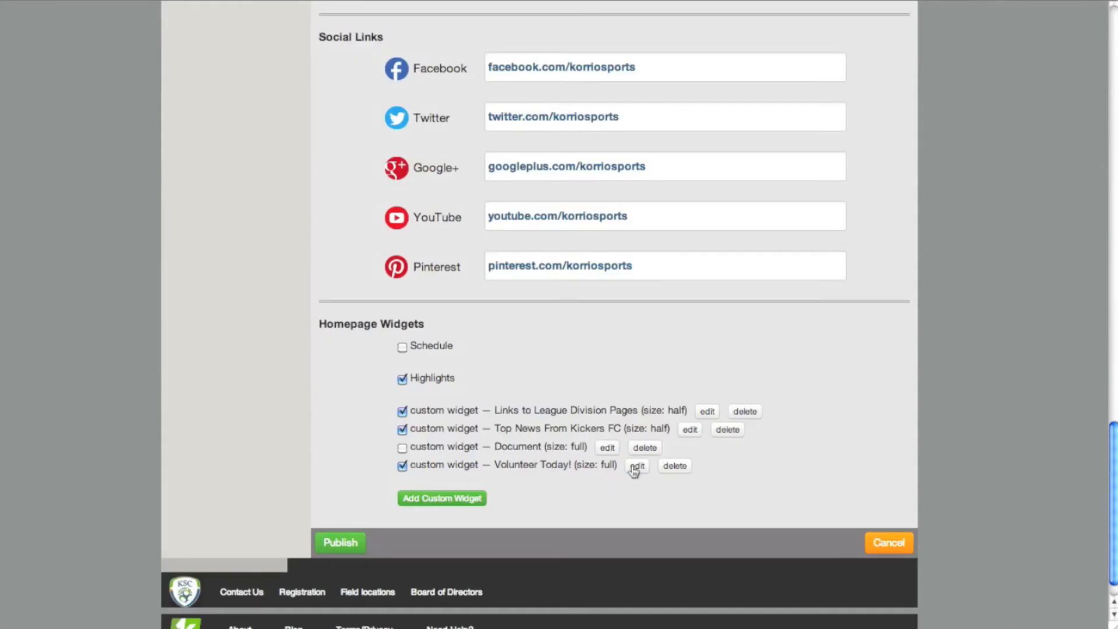
# Step: Delete the Volunteer Today! custom widget and publish the homepage, checking the widgets on the public page
pyautogui.click(674, 466)
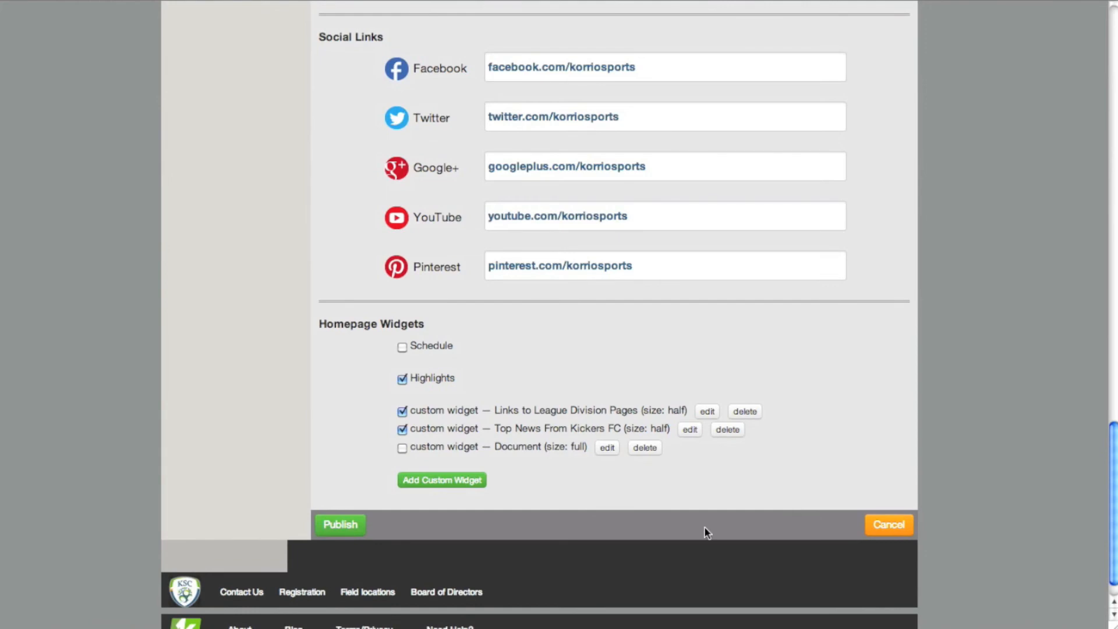
pyautogui.click(352, 520)
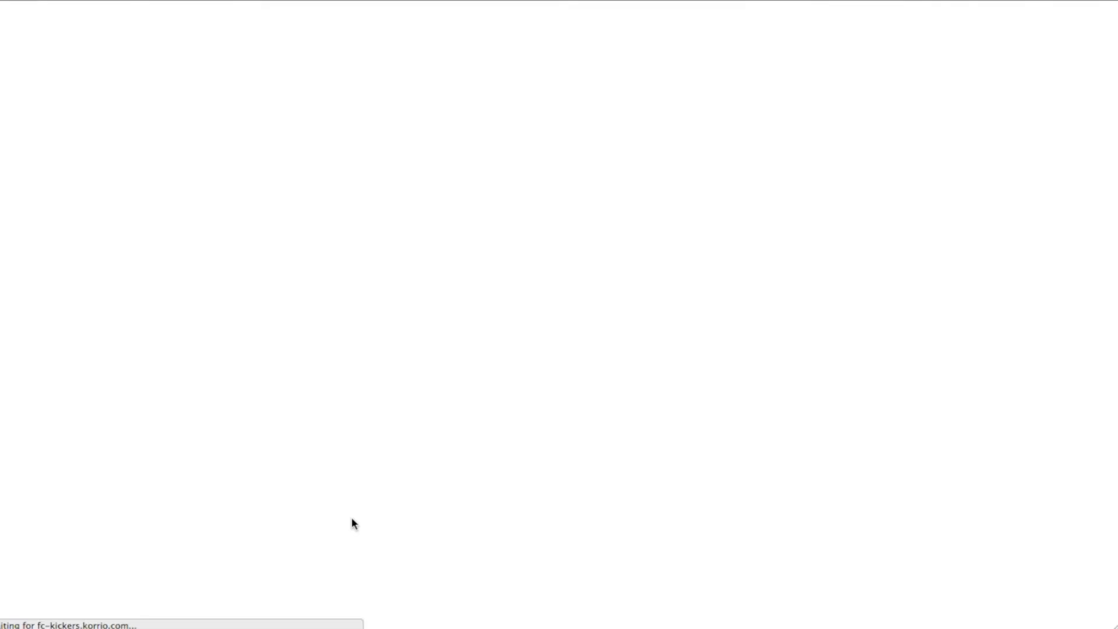
pyautogui.scroll(-4, 300, 308)
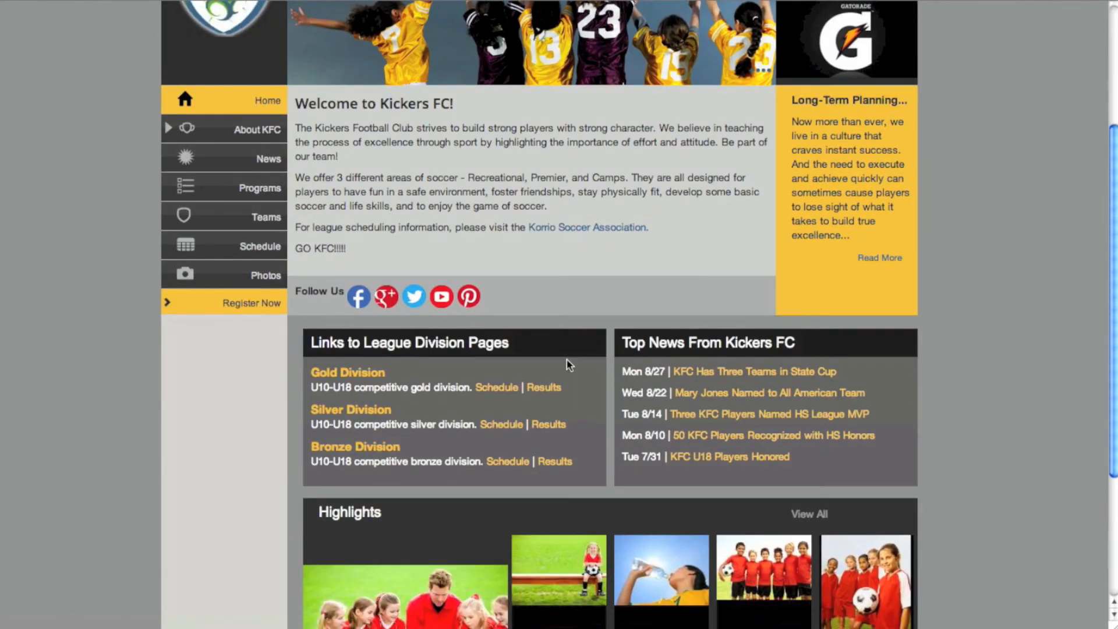
pyautogui.scroll(-1, 311, 457)
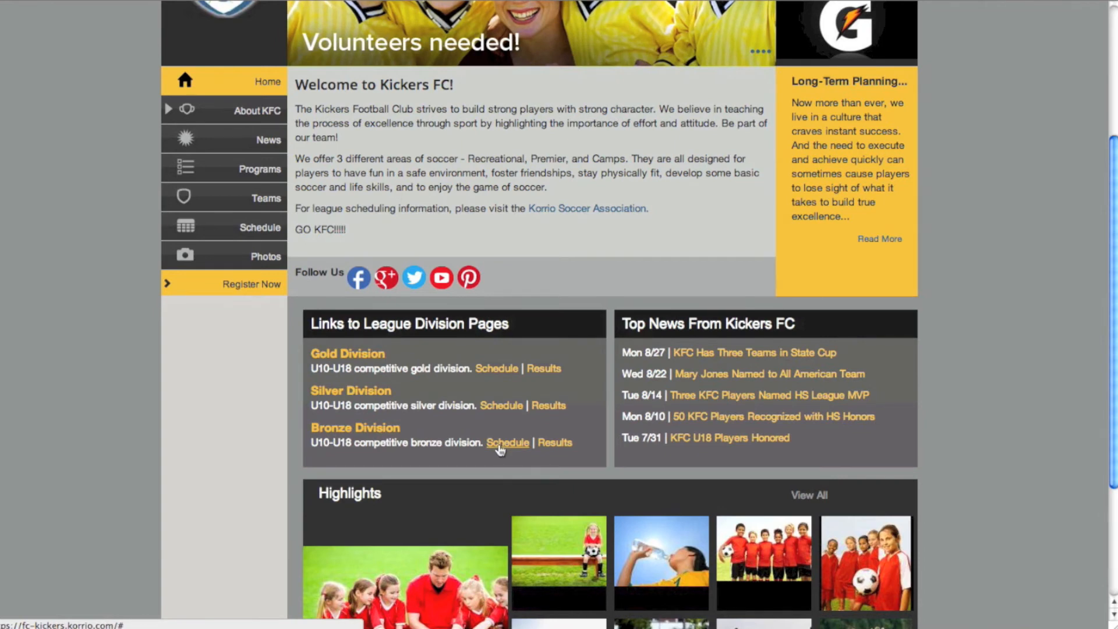
pyautogui.scroll(3, 499, 450)
pyautogui.scroll(3, 498, 445)
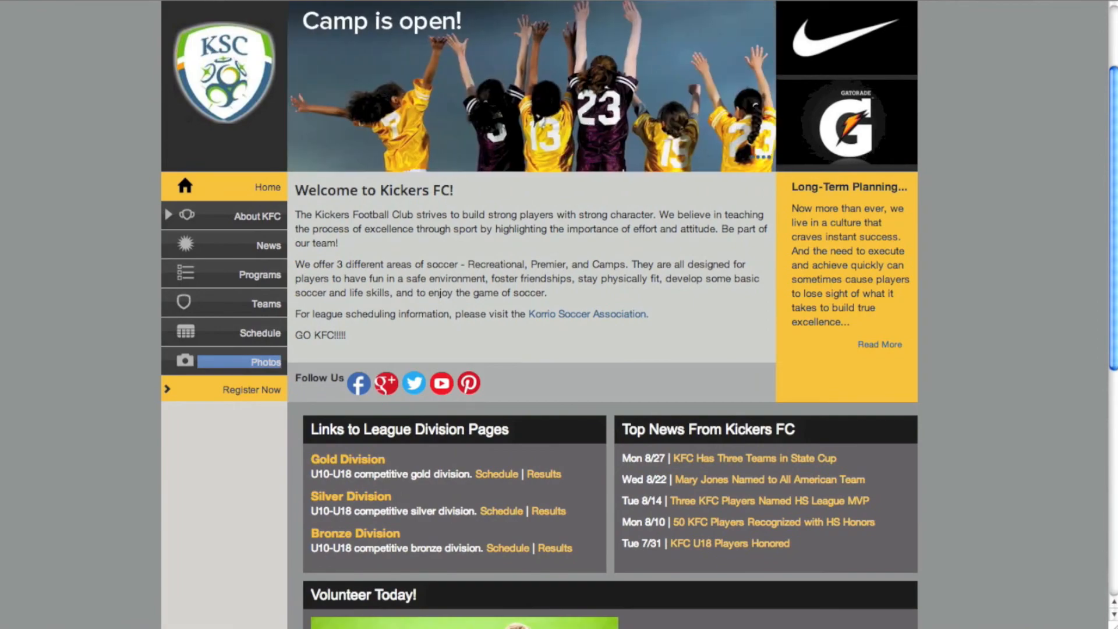
pyautogui.scroll(-10, 539, 315)
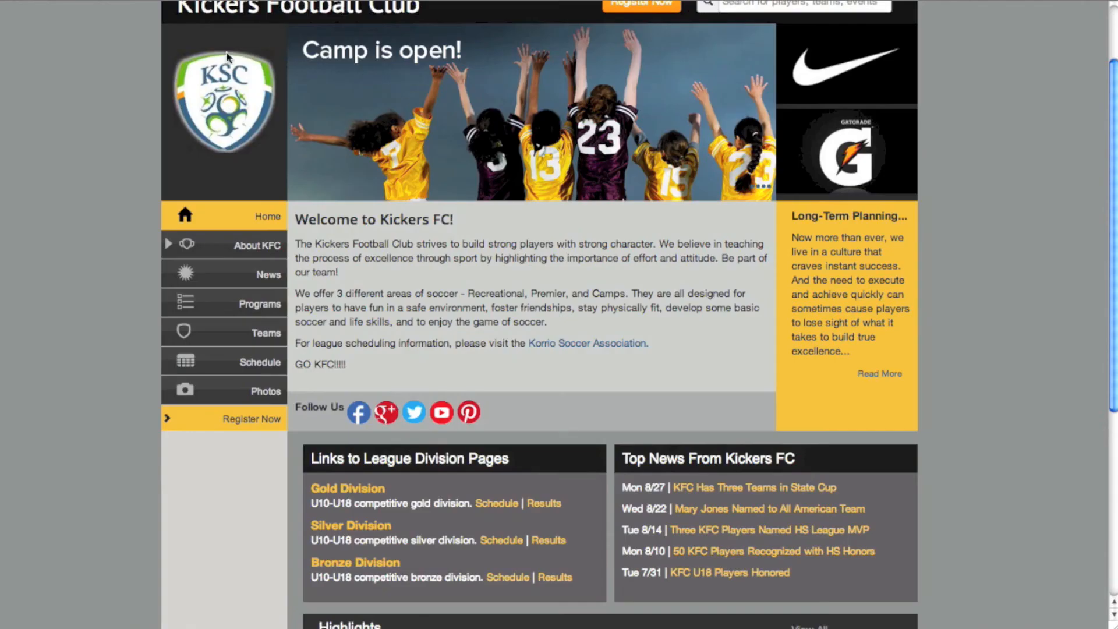
pyautogui.scroll(2, 314, 73)
# Step: Open the club's home page for editing and look over its banner images and page lists
pyautogui.click(313, 17)
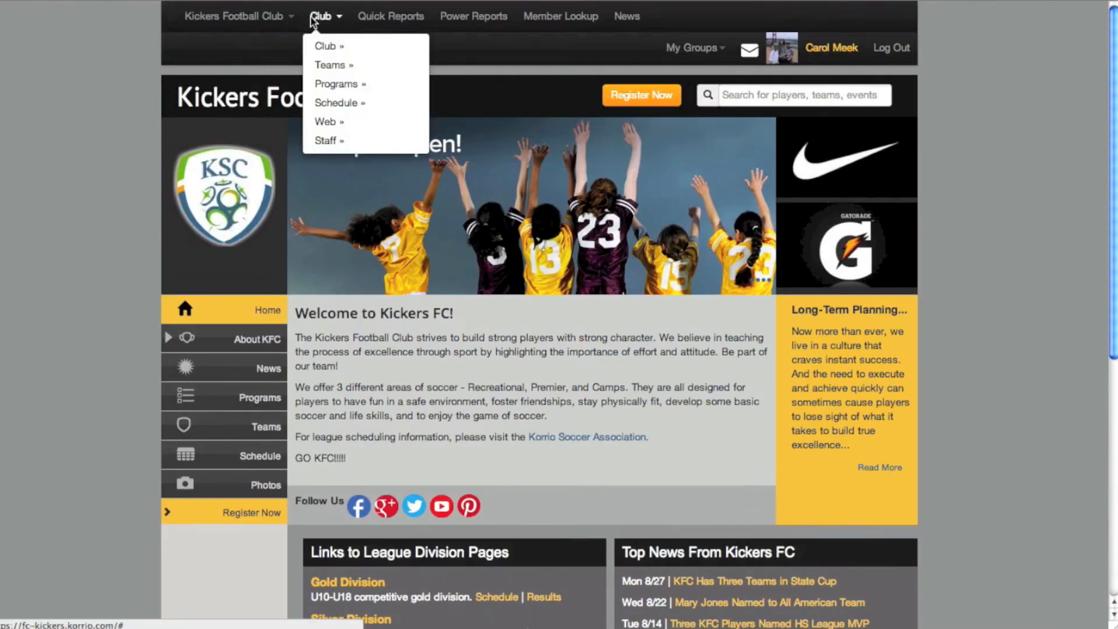
pyautogui.moveTo(318, 123)
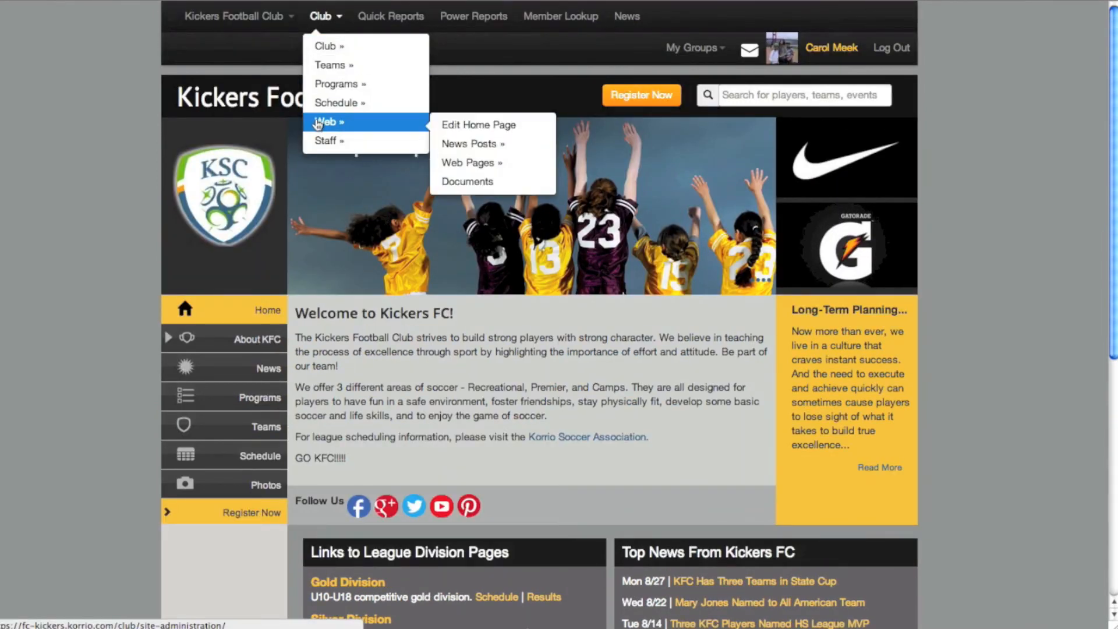
pyautogui.click(452, 129)
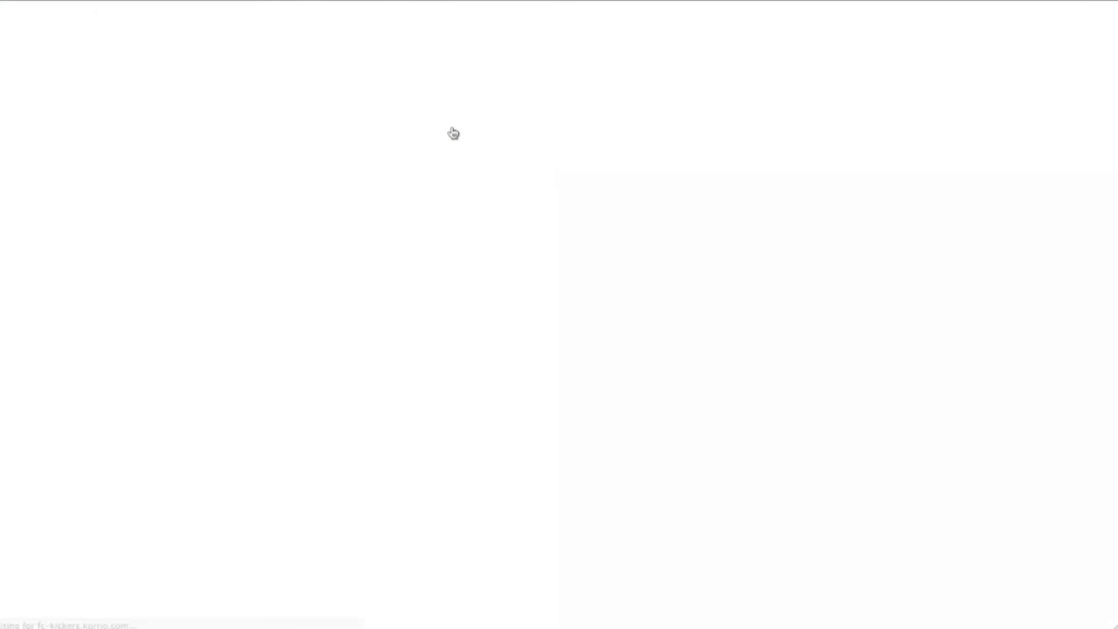
pyautogui.scroll(-5, 475, 161)
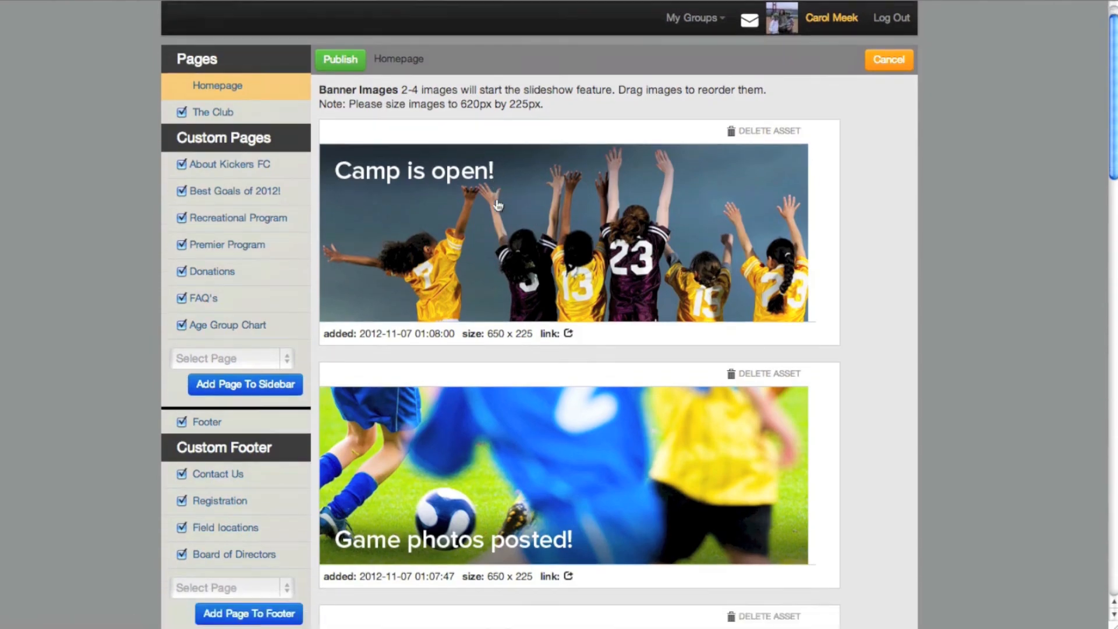
pyautogui.scroll(3, 498, 205)
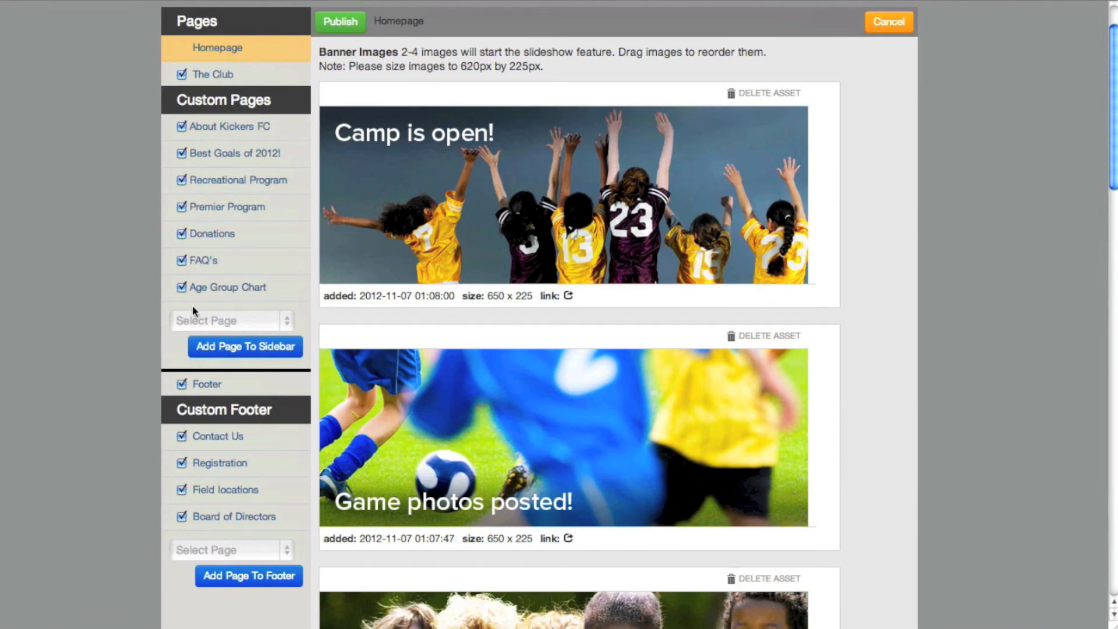
# Step: Add the Field locations page to the sidebar's custom pages
pyautogui.click(207, 324)
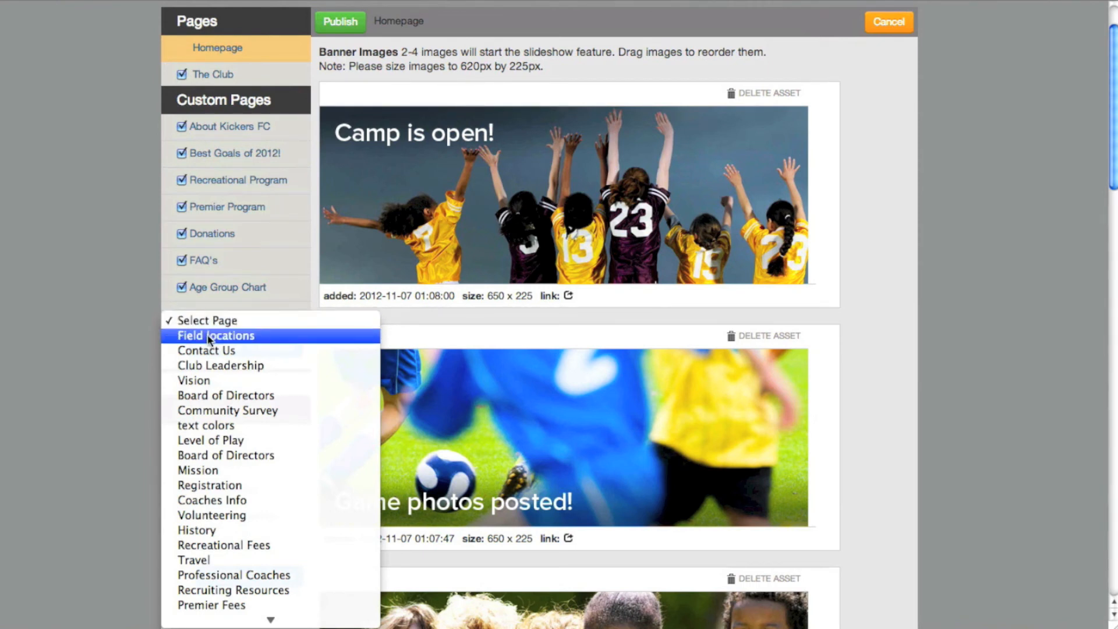
pyautogui.click(209, 336)
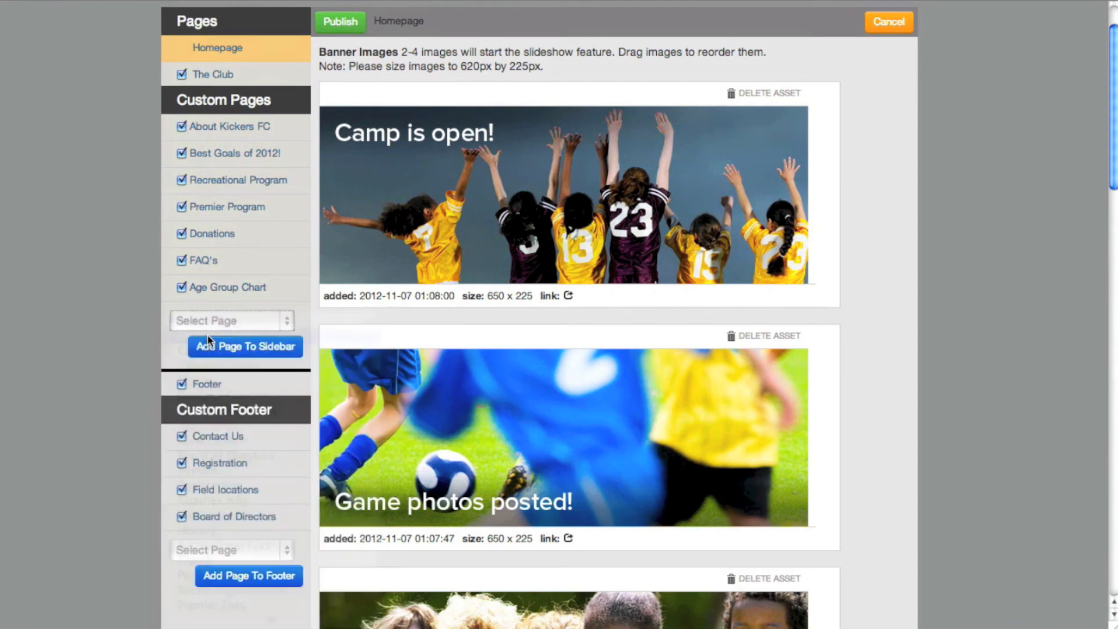
pyautogui.click(210, 344)
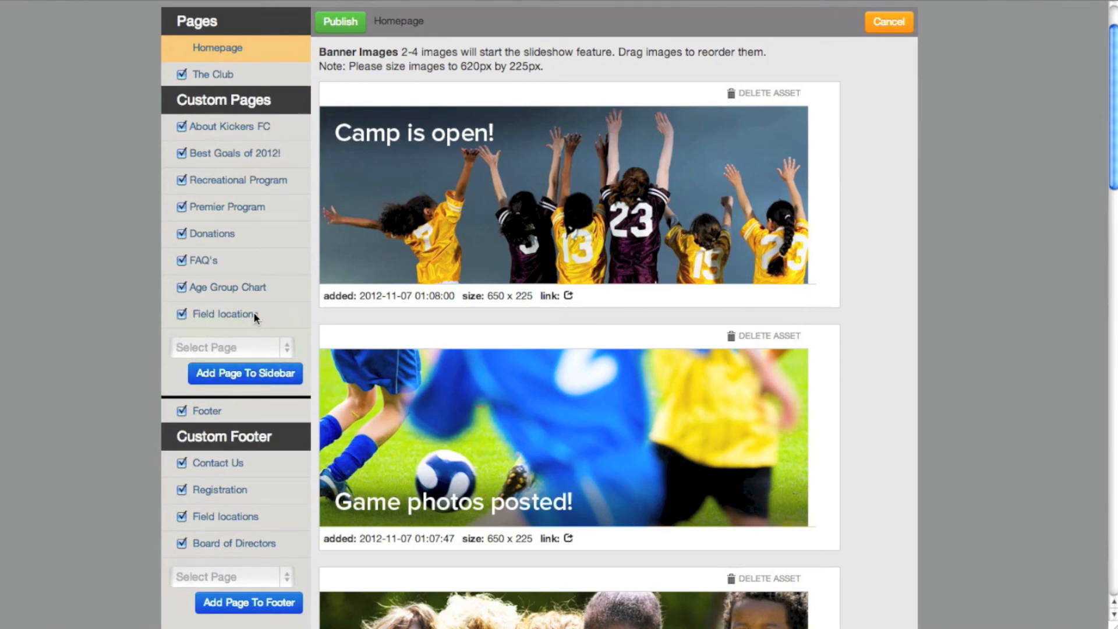
# Step: Switch to the public club site in the other tab and open its Home page
pyautogui.click(256, 0)
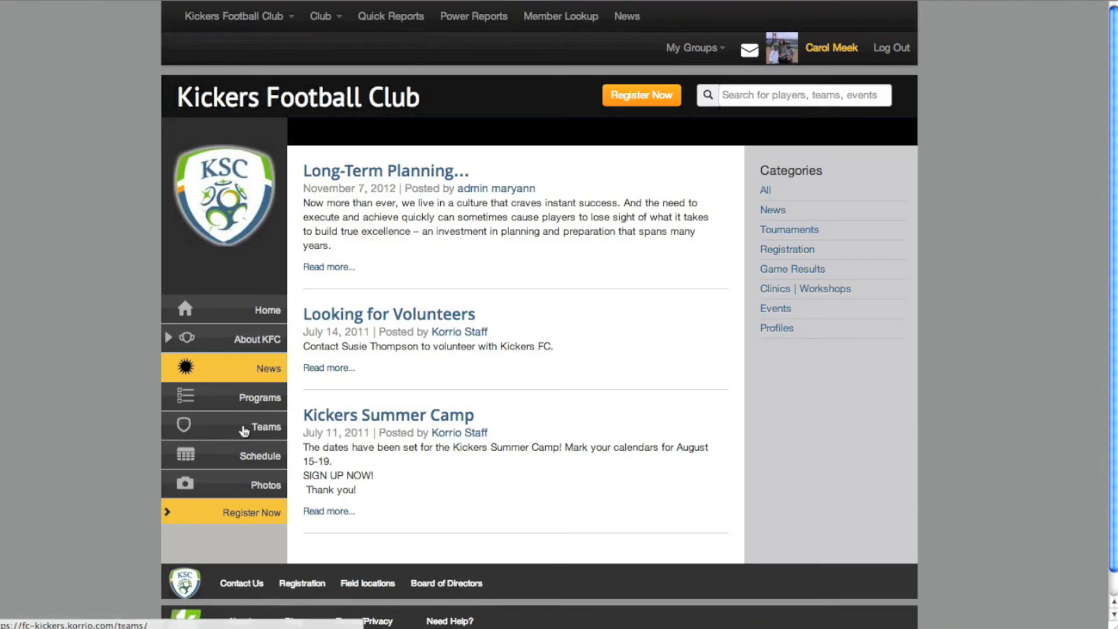
pyautogui.click(261, 315)
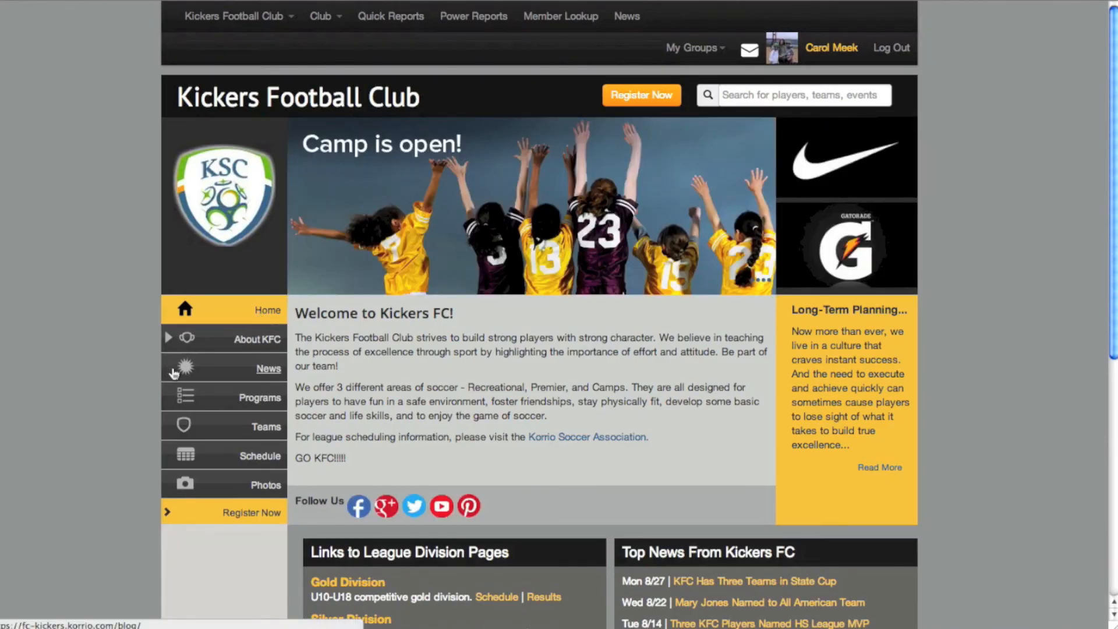
# Step: Expand the About KFC page list on the public site and review the homepage editor's custom footer pages against the site footer
pyautogui.click(169, 338)
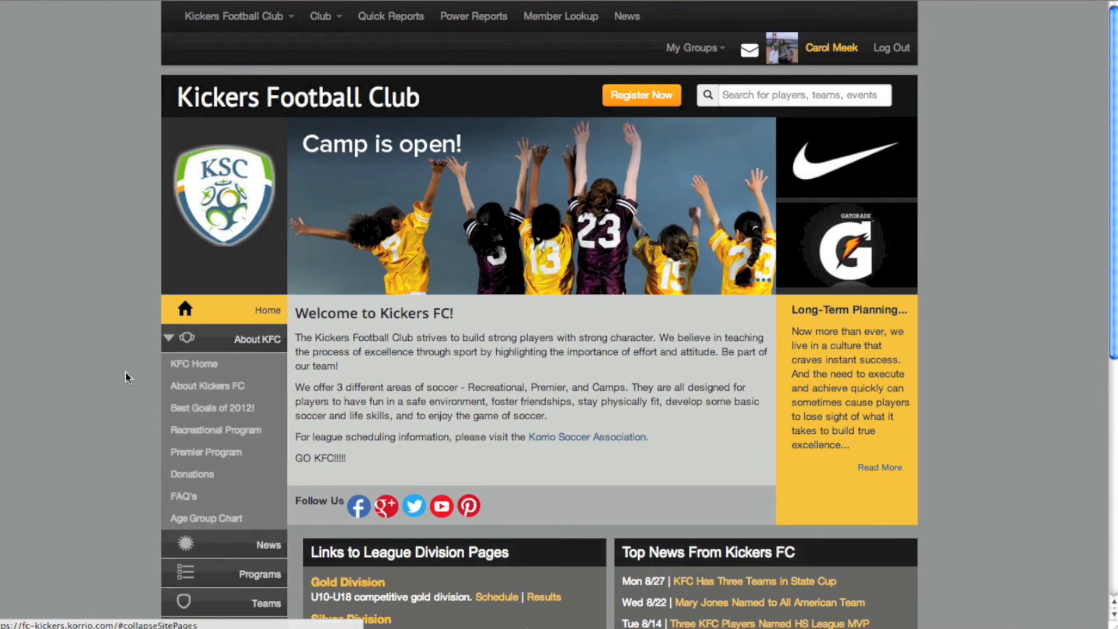
pyautogui.scroll(-2, 164, 410)
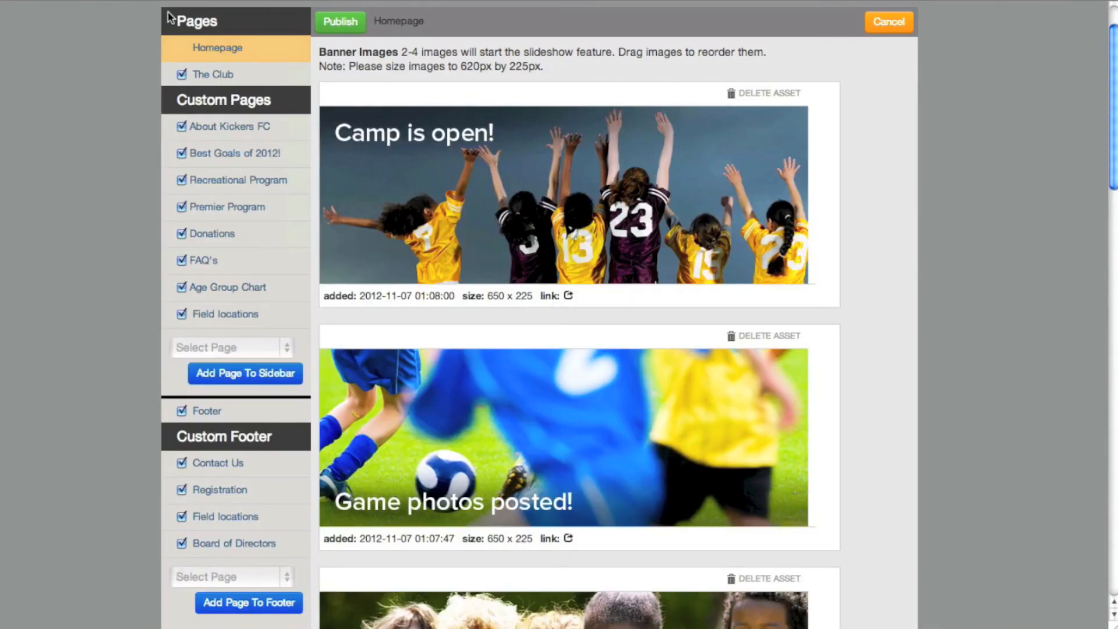
pyautogui.scroll(-5, 279, 389)
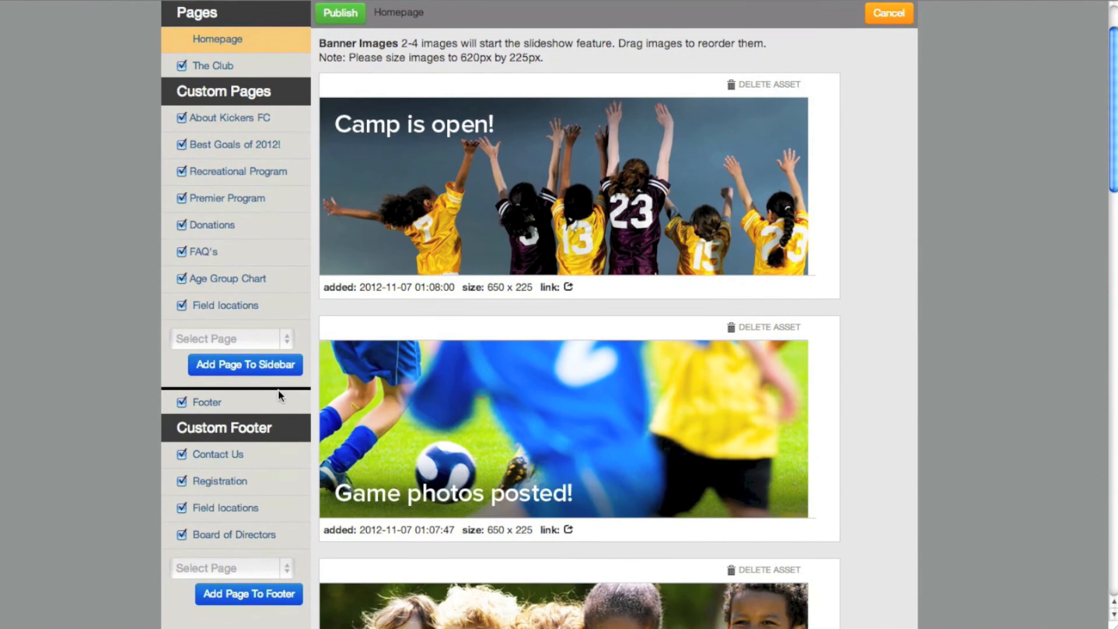
pyautogui.scroll(-1, 284, 384)
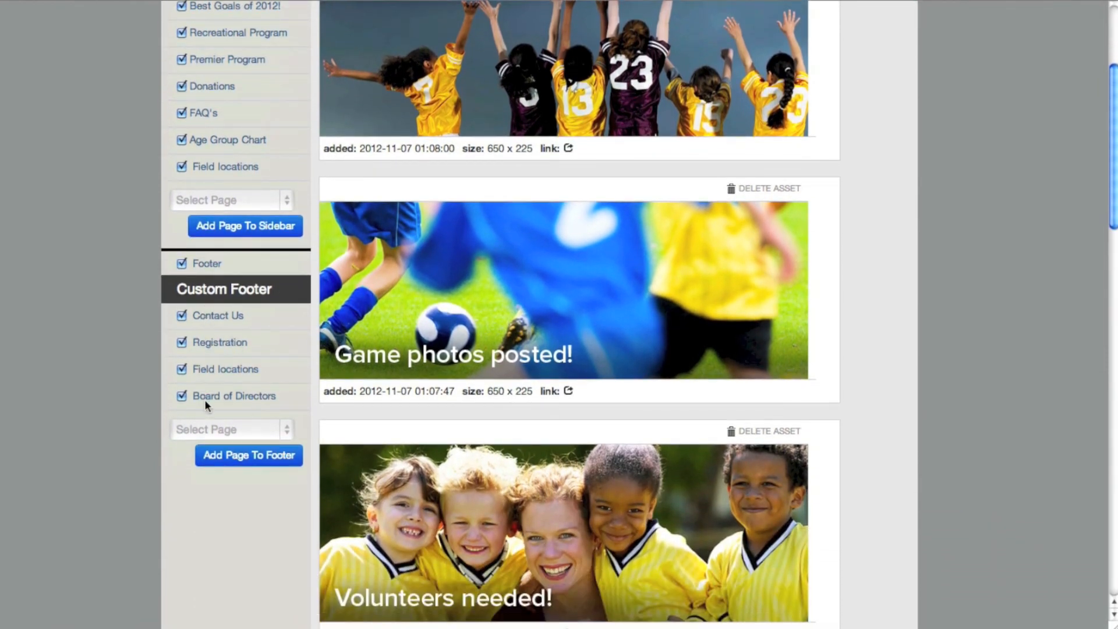
pyautogui.scroll(-5, 370, 384)
pyautogui.scroll(-20, 370, 384)
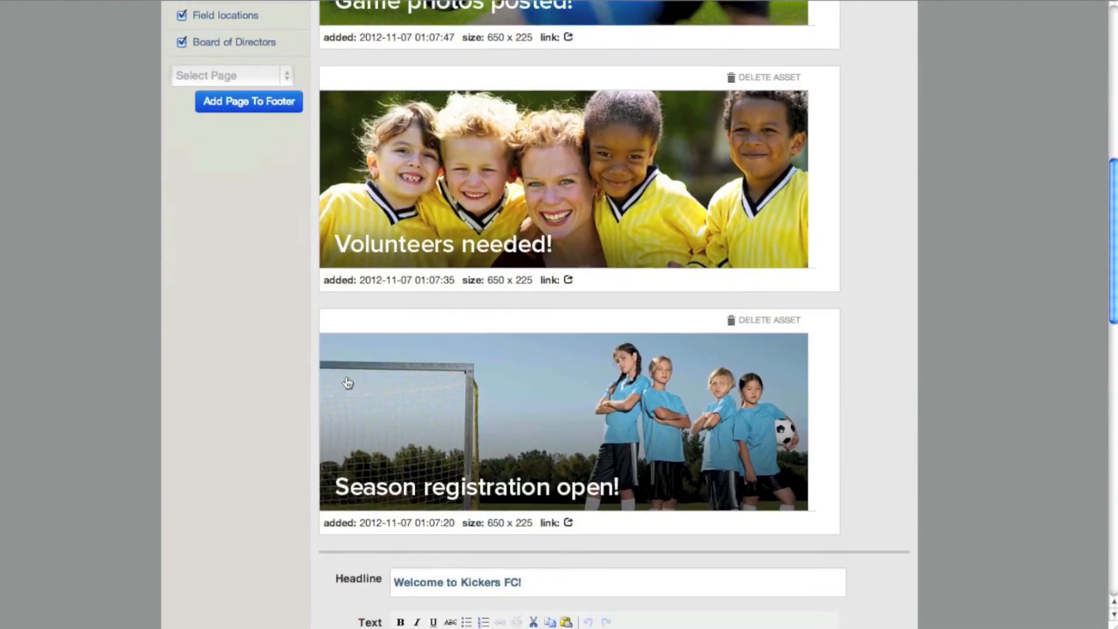
pyautogui.scroll(-1, 337, 381)
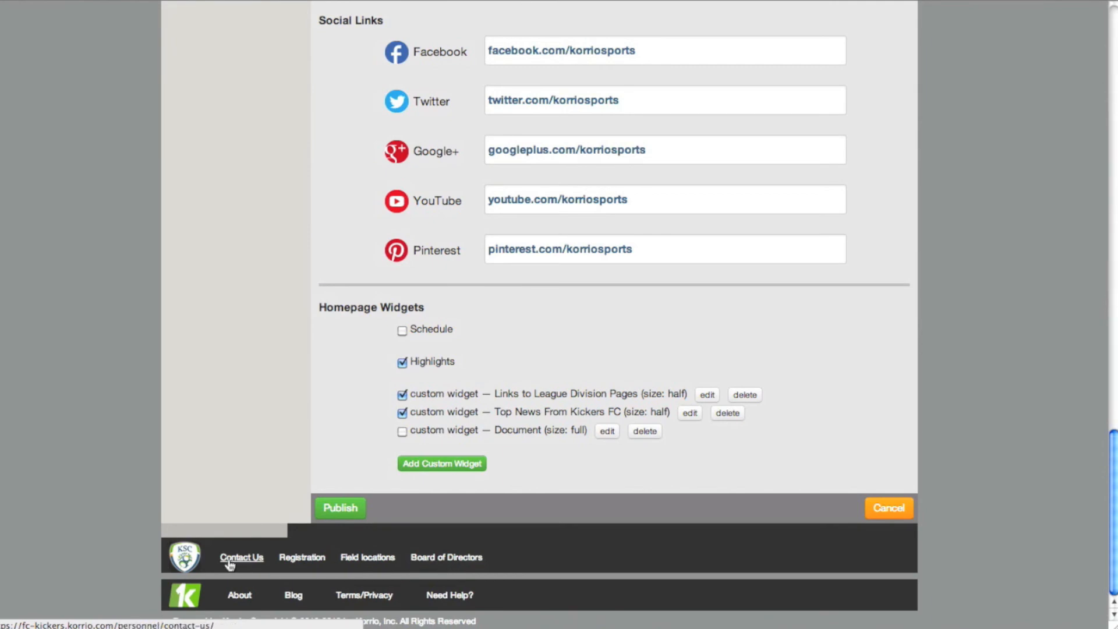
# Step: Add the Club Leadership page to the homepage's custom footer
pyautogui.scroll(5, 214, 396)
pyautogui.scroll(13, 215, 382)
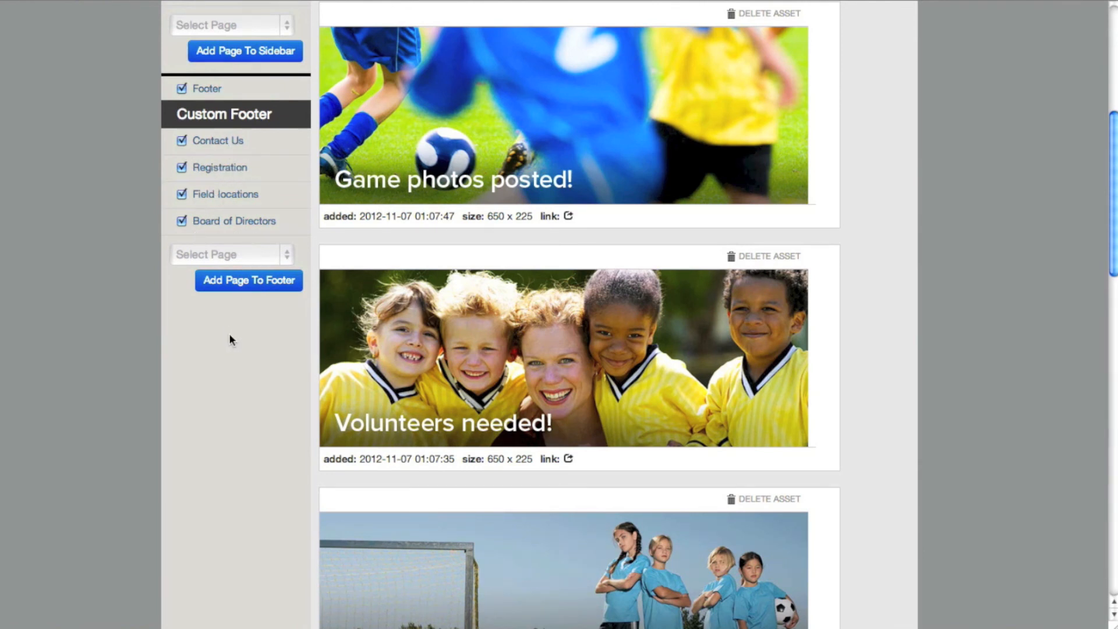
pyautogui.scroll(5, 278, 288)
pyautogui.scroll(-2, 280, 409)
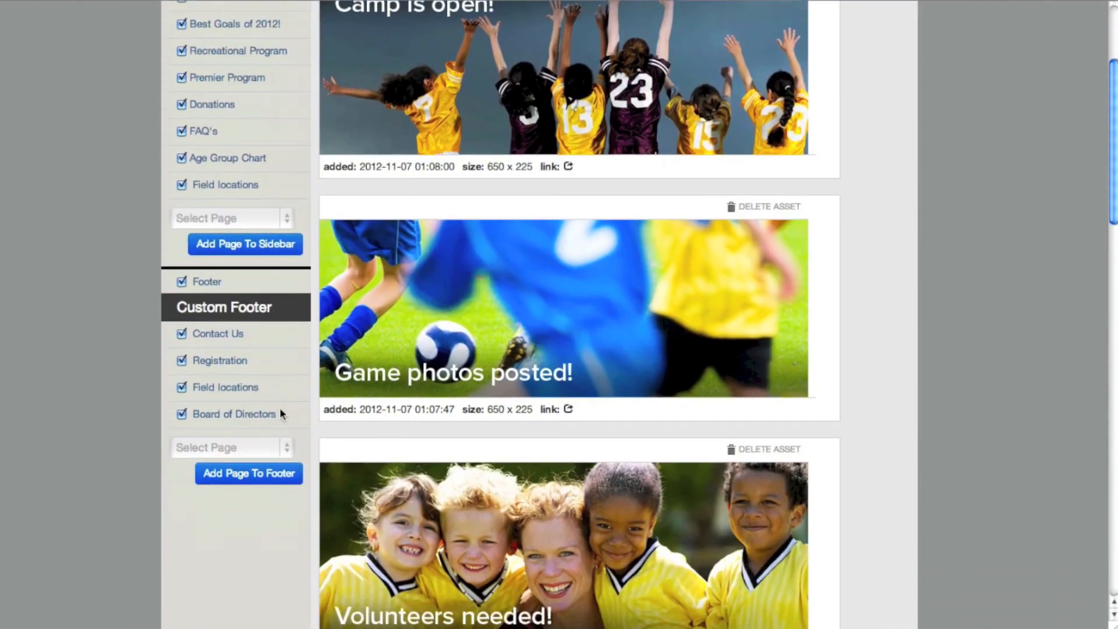
pyautogui.click(285, 447)
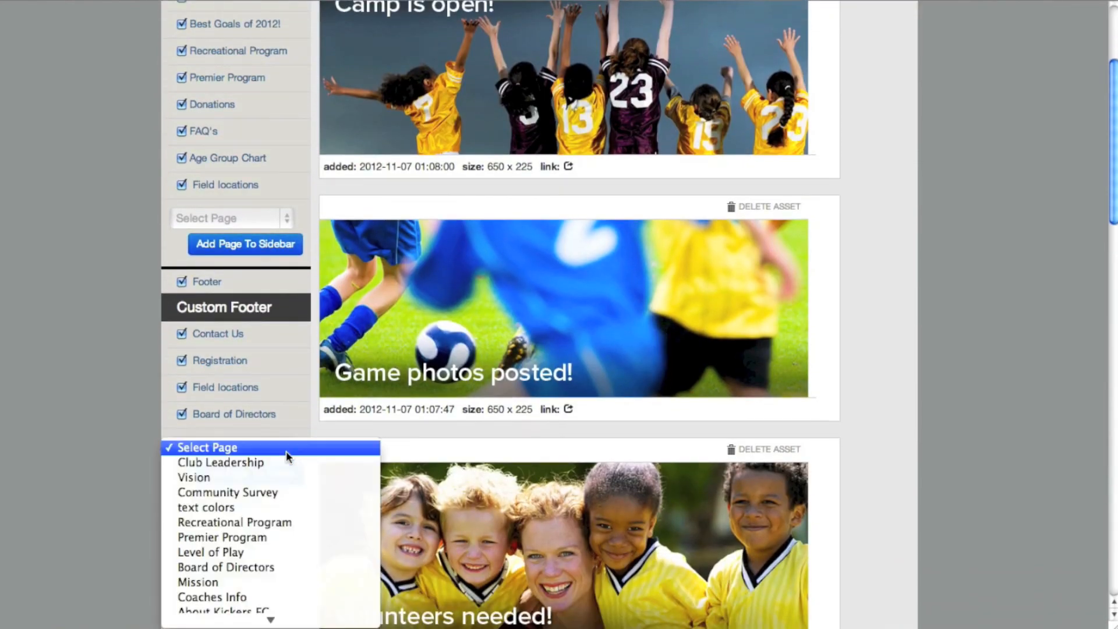
pyautogui.click(219, 469)
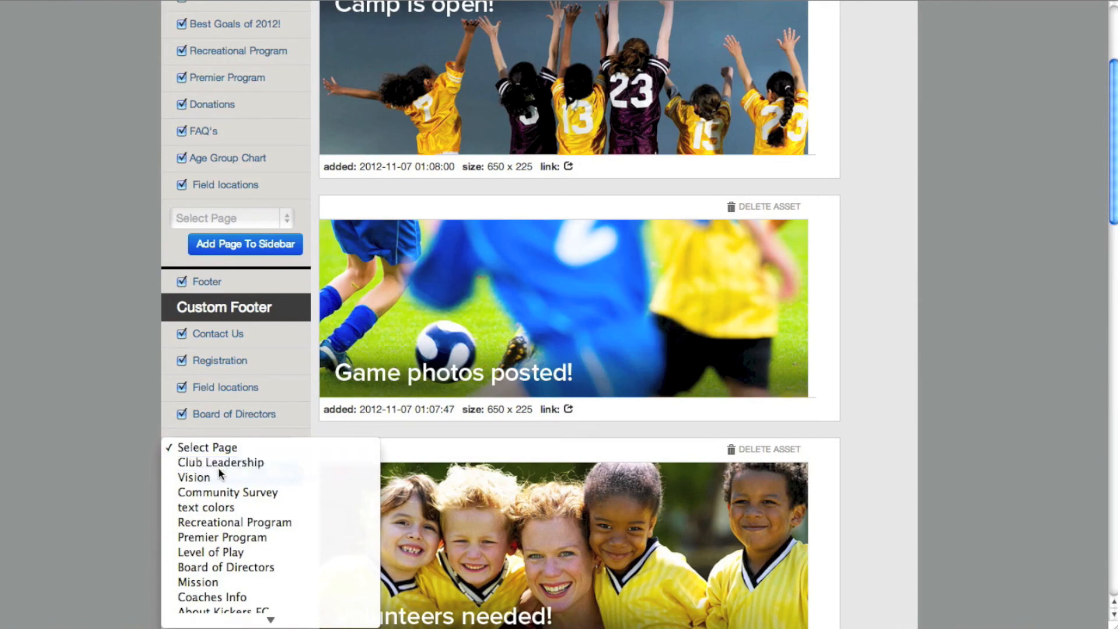
pyautogui.click(220, 473)
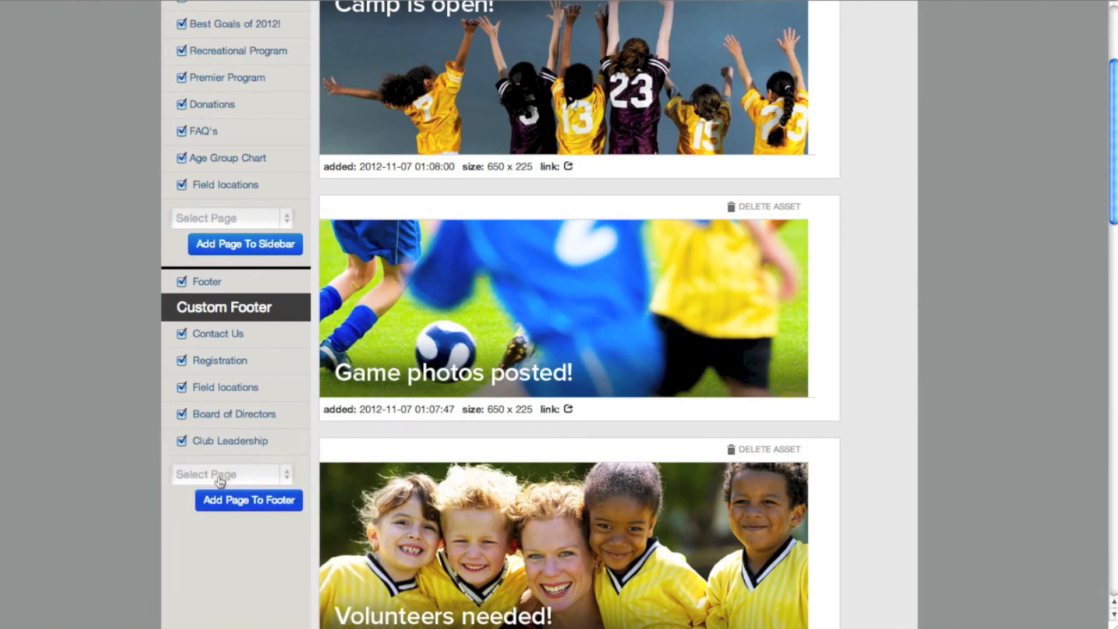
# Step: Publish the homepage and check the footer links on the public page
pyautogui.scroll(-1, 1061, 375)
pyautogui.scroll(-12, 1057, 368)
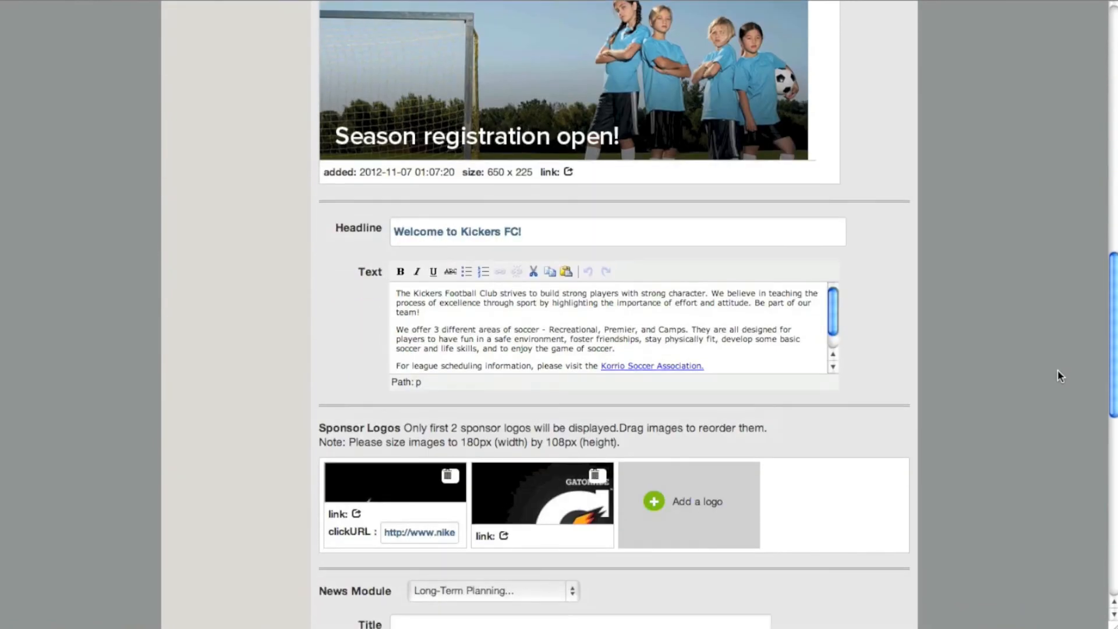
pyautogui.click(337, 511)
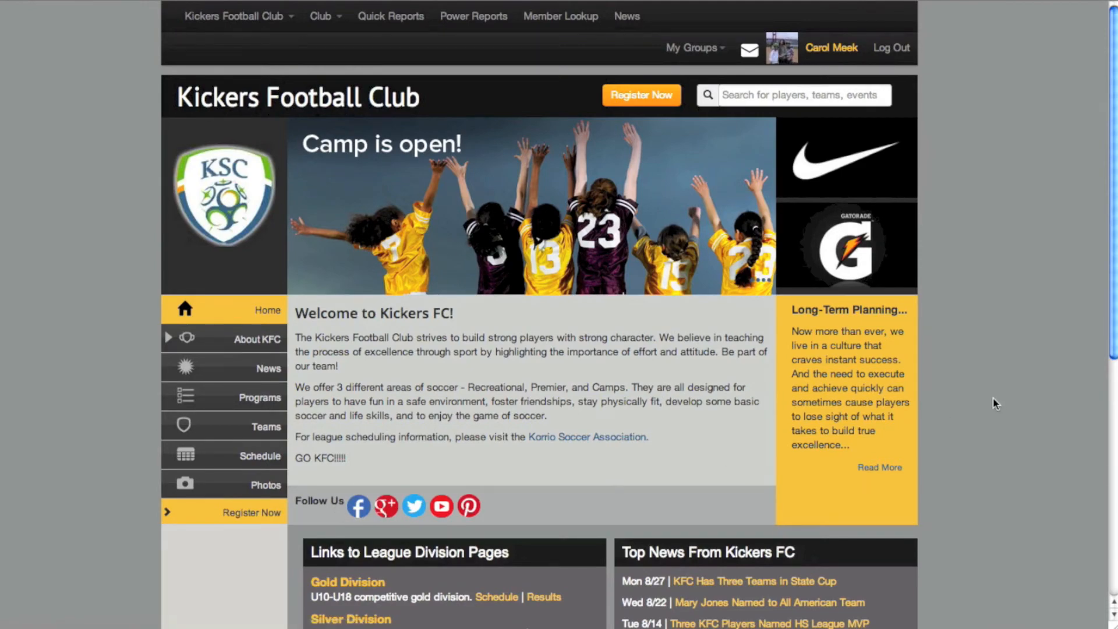
pyautogui.scroll(-7, 998, 395)
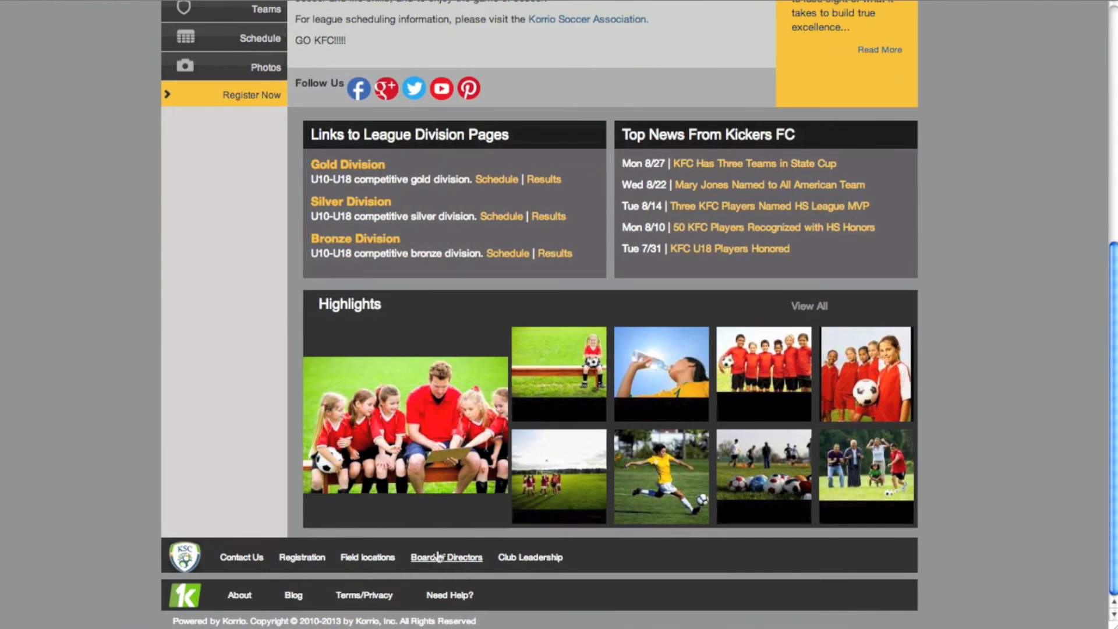
# Step: Check the About KFC page list on the published home page and collapse it
pyautogui.scroll(4, 171, 327)
pyautogui.scroll(4, 173, 336)
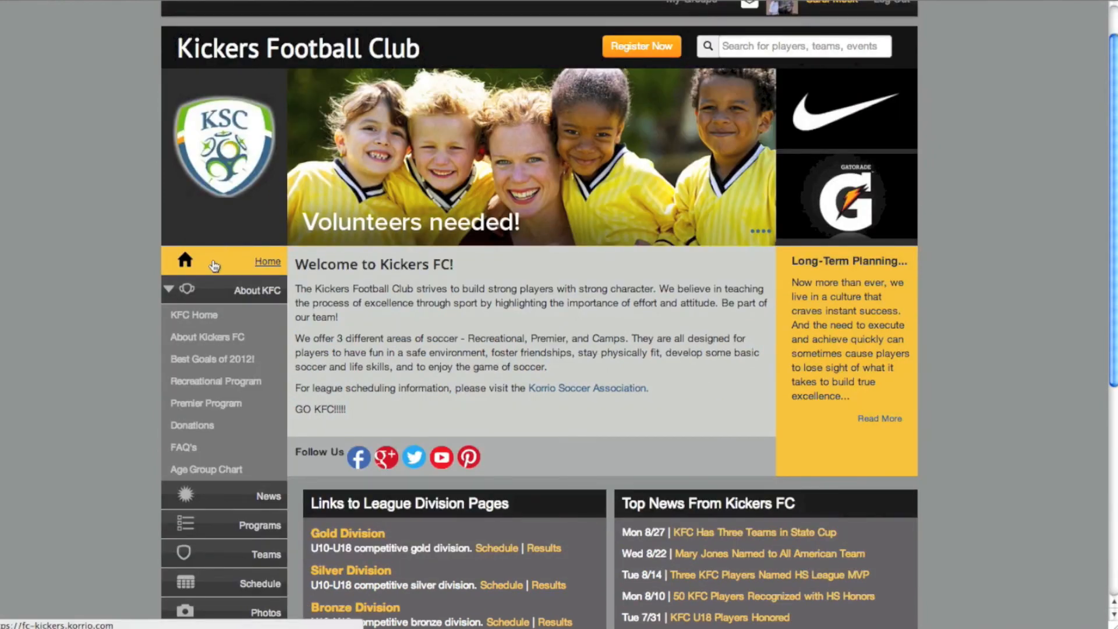
pyautogui.click(175, 278)
pyautogui.scroll(1, 254, 41)
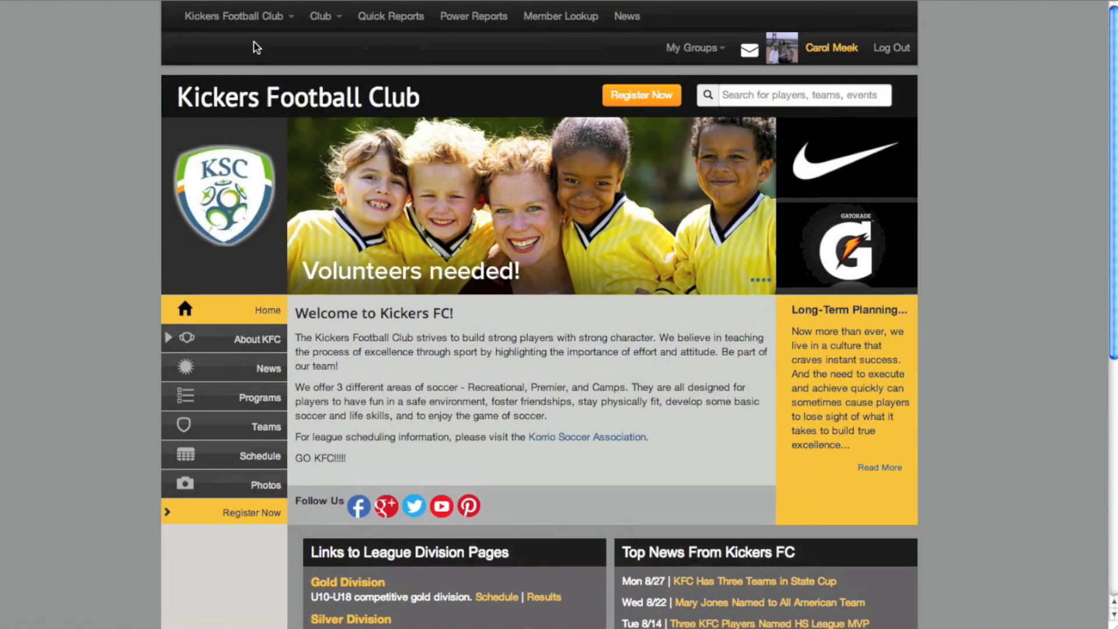
# Step: Open the Club Settings page from the club administration options
pyautogui.click(323, 18)
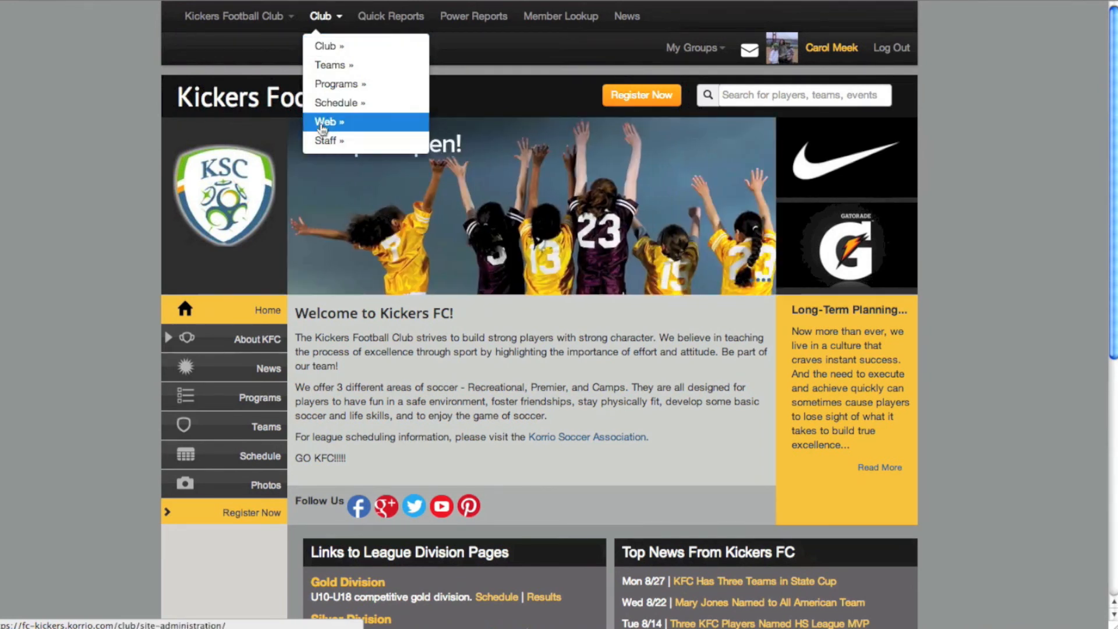
pyautogui.click(319, 17)
pyautogui.click(319, 18)
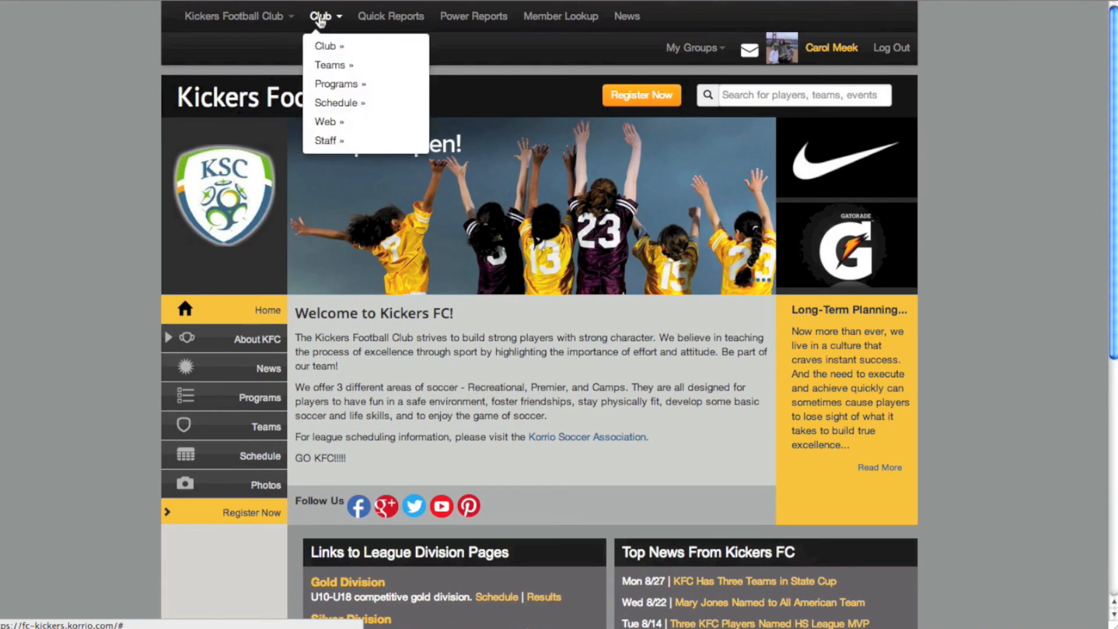
pyautogui.moveTo(317, 51)
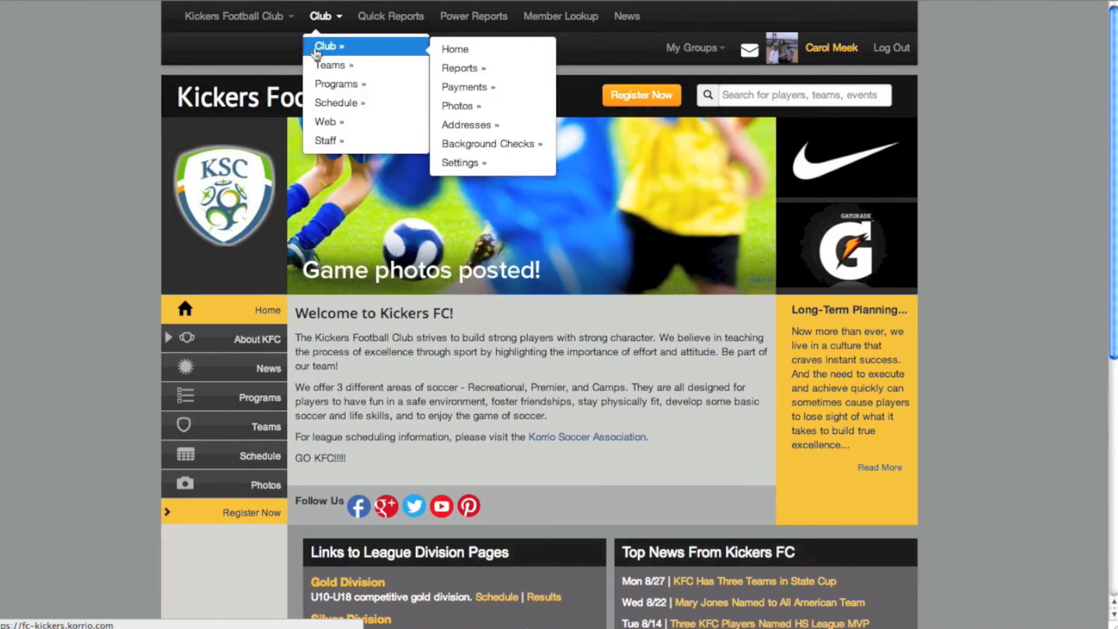
pyautogui.moveTo(458, 168)
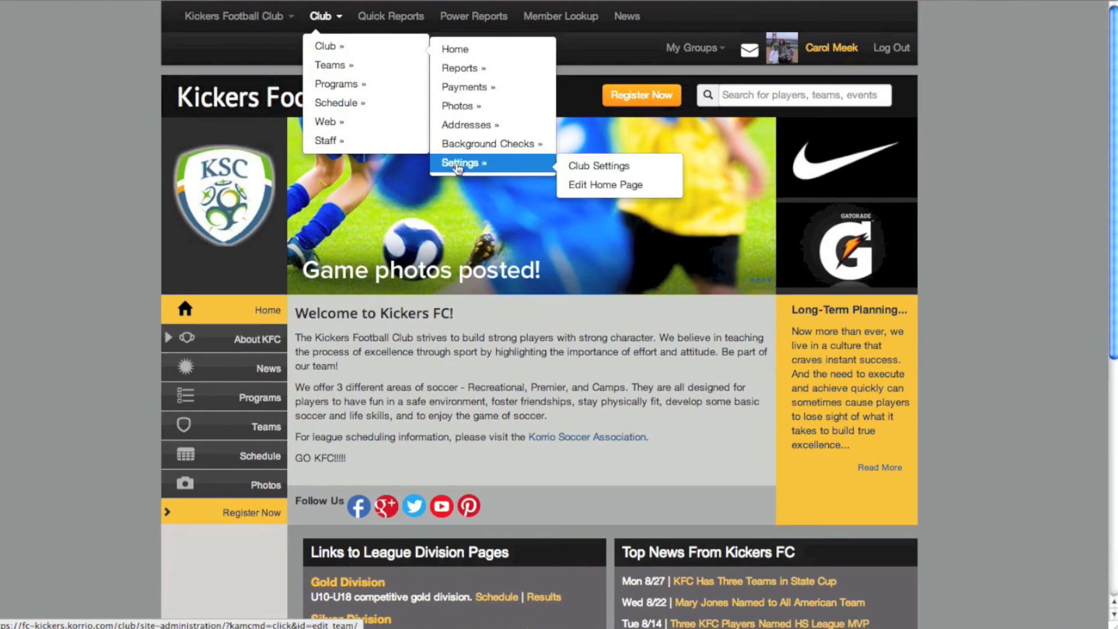
pyautogui.click(596, 168)
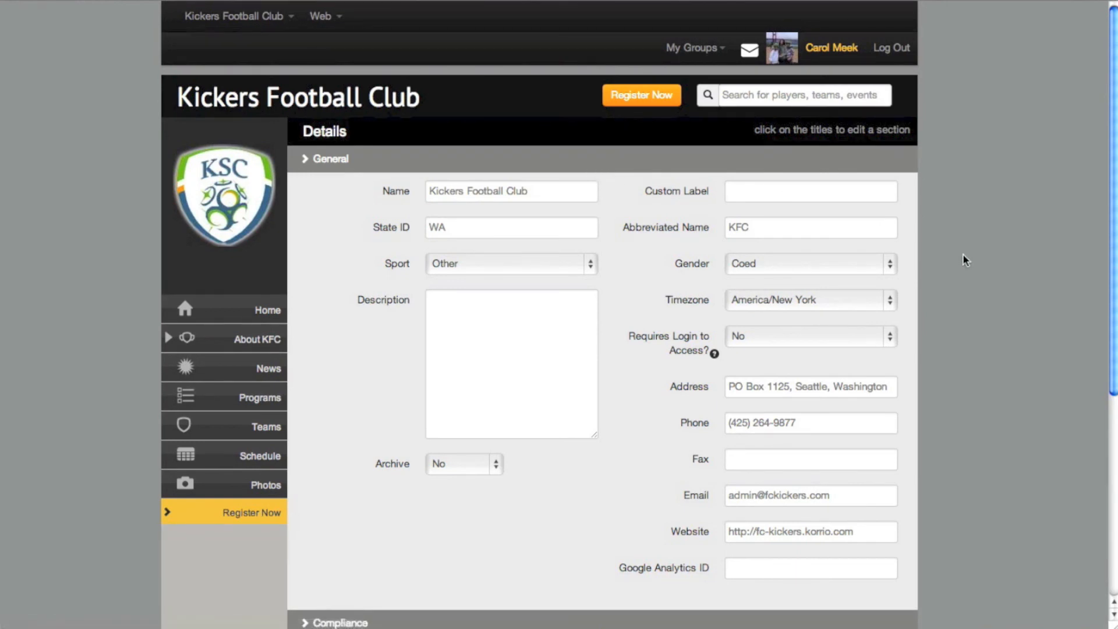
# Step: Expand the Themes section of the club details and view the group avatar upload dialog without uploading a file
pyautogui.scroll(-3, 965, 260)
pyautogui.scroll(-5, 963, 260)
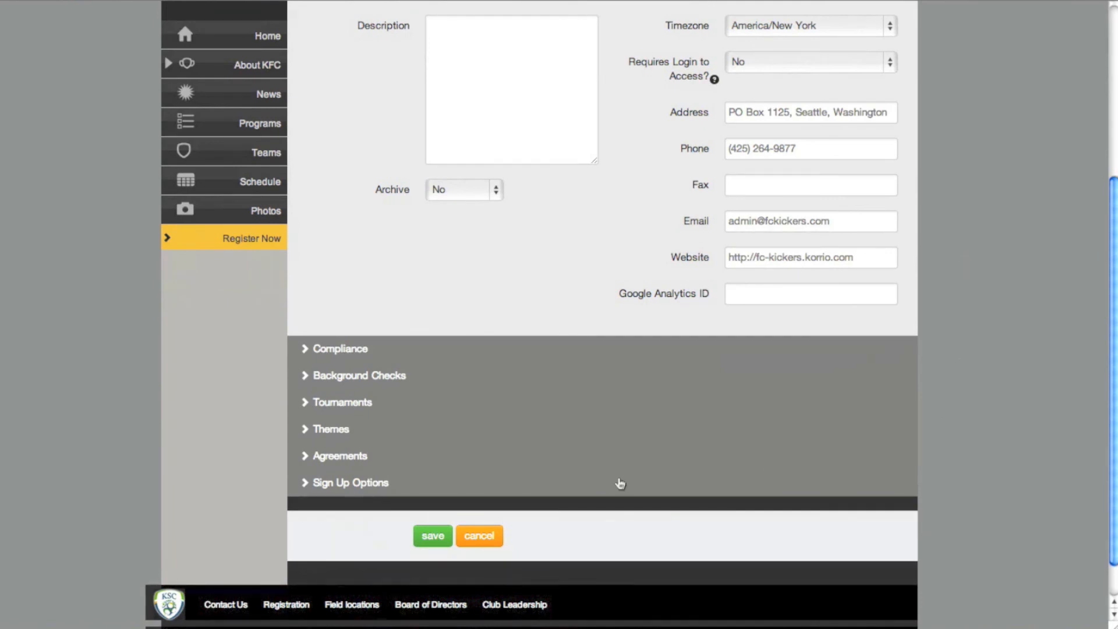
pyautogui.click(304, 429)
pyautogui.scroll(4, 294, 438)
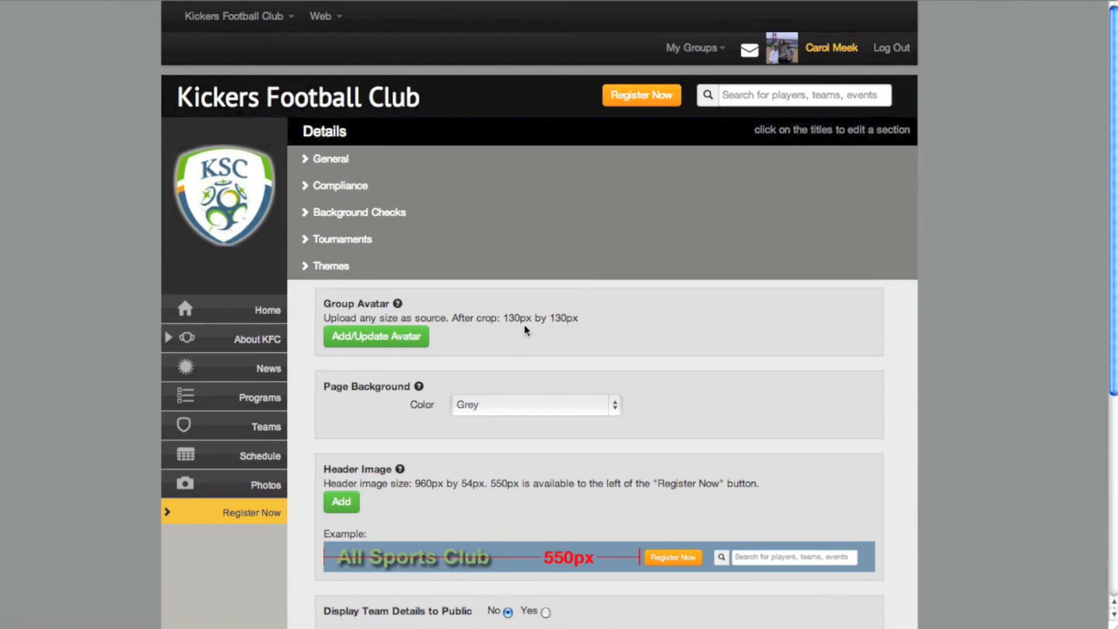
pyautogui.click(382, 338)
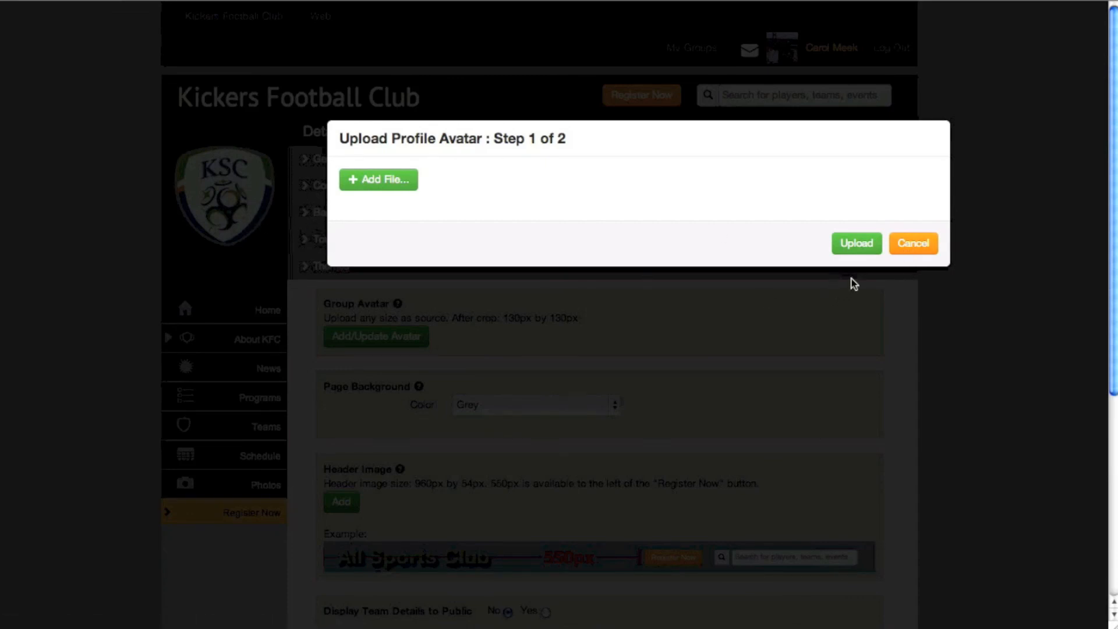
pyautogui.click(899, 255)
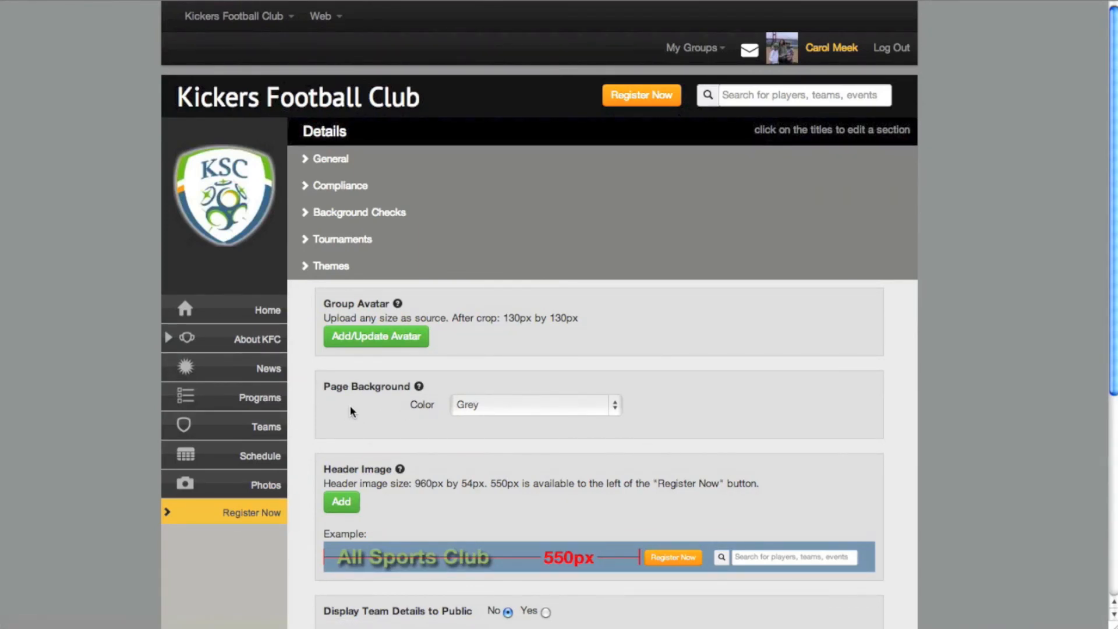
# Step: Try Blue and Dark Blue as the page background color
pyautogui.scroll(-2, 669, 414)
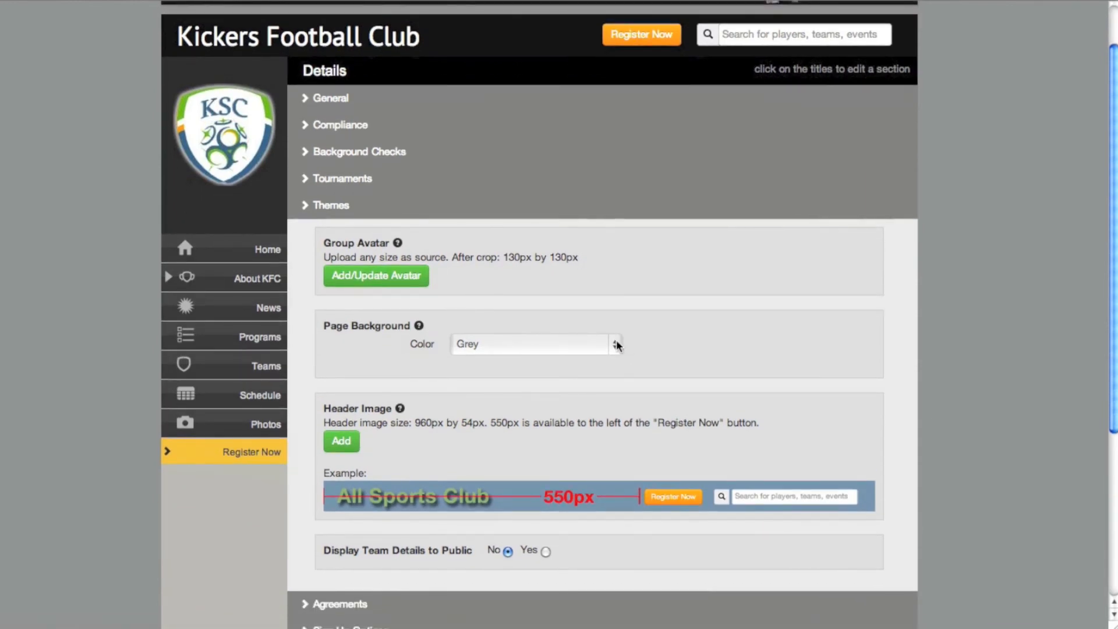
pyautogui.click(616, 343)
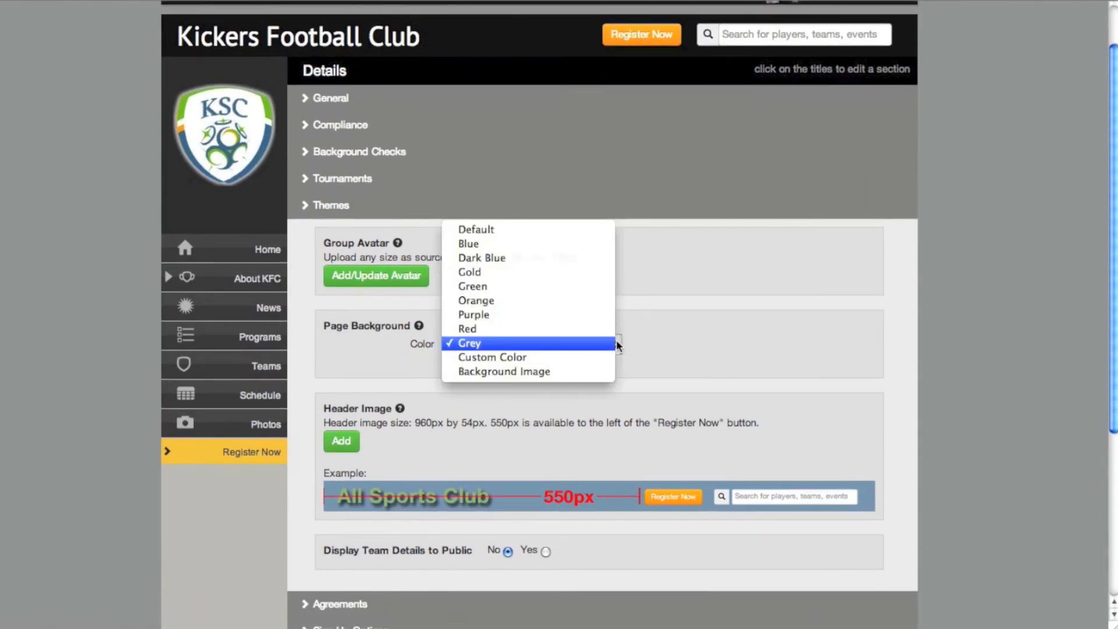
pyautogui.click(467, 244)
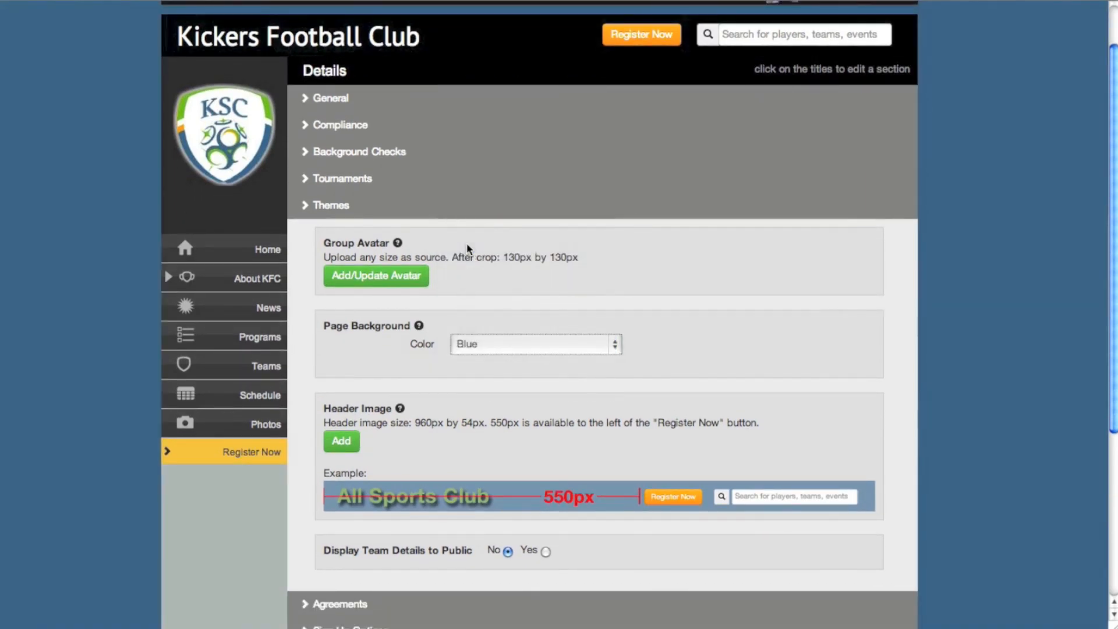
pyautogui.click(617, 347)
pyautogui.click(516, 362)
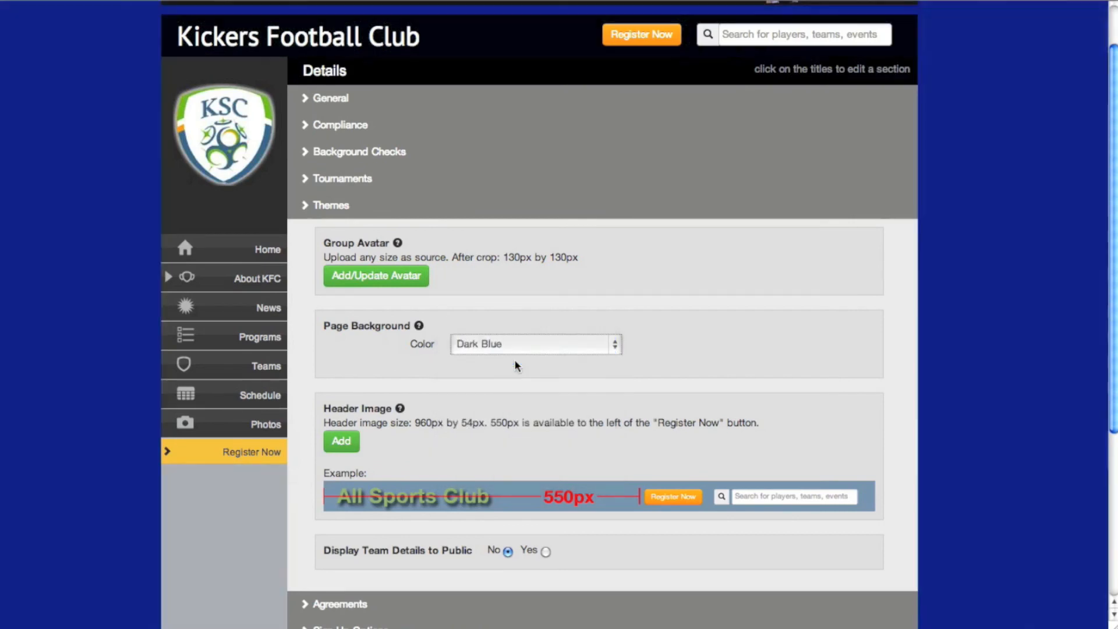
# Step: Switch the page background to Custom Color and pick the bright blue #0029ff
pyautogui.click(614, 348)
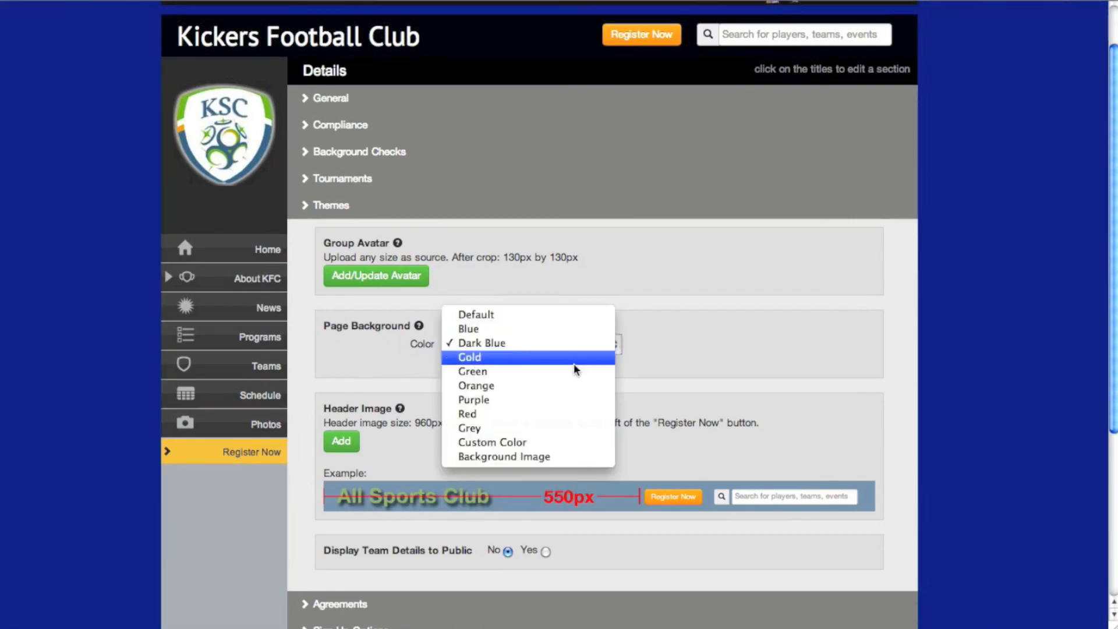
pyautogui.click(494, 443)
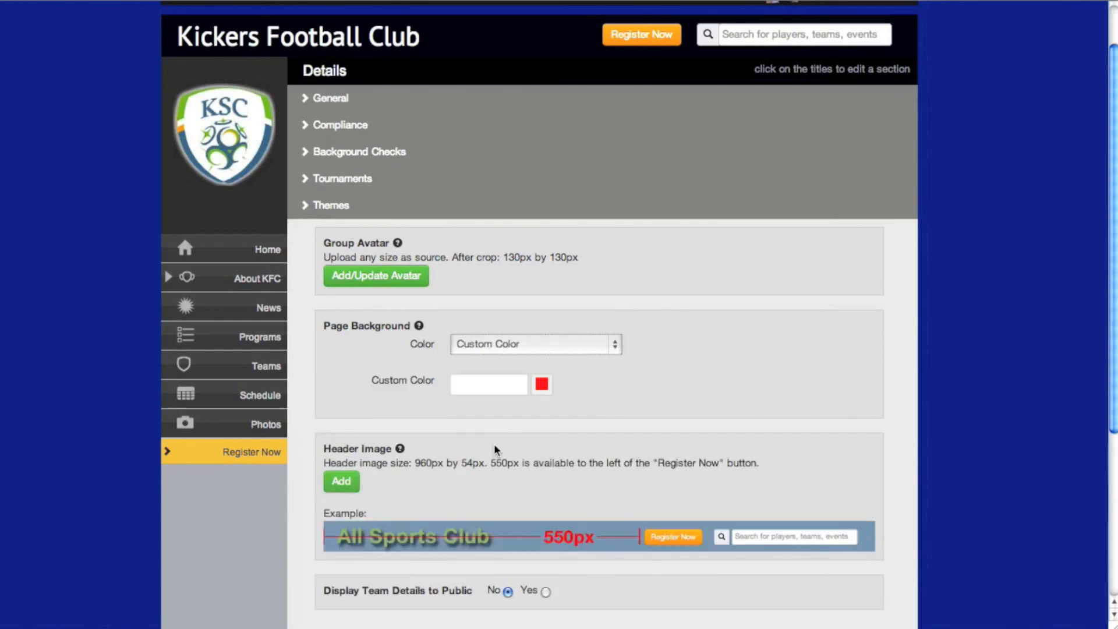
pyautogui.click(472, 384)
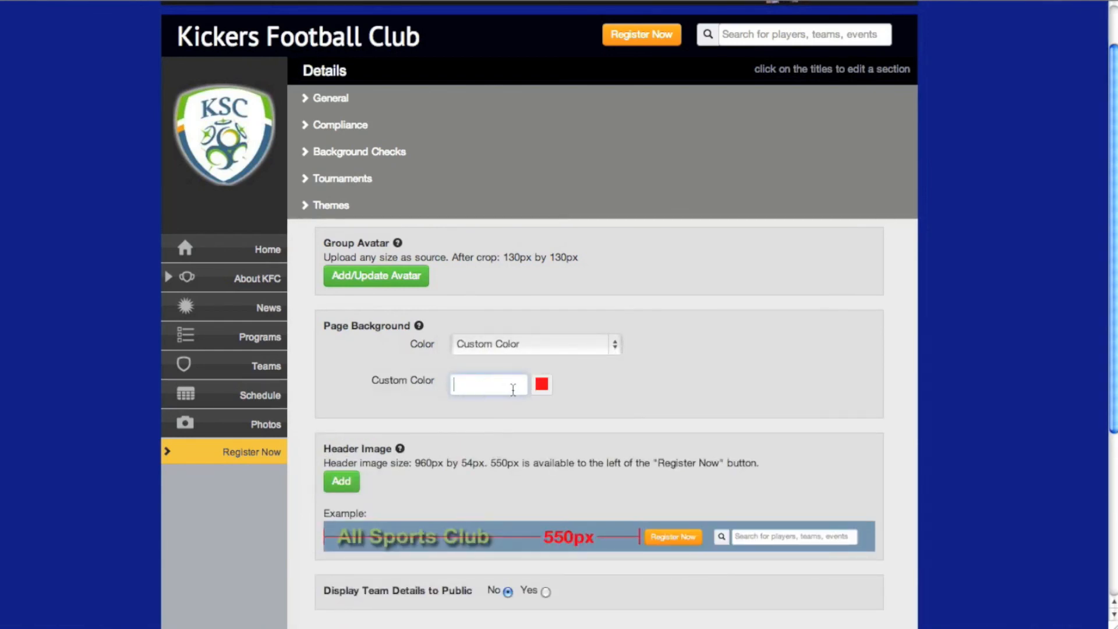
pyautogui.click(541, 387)
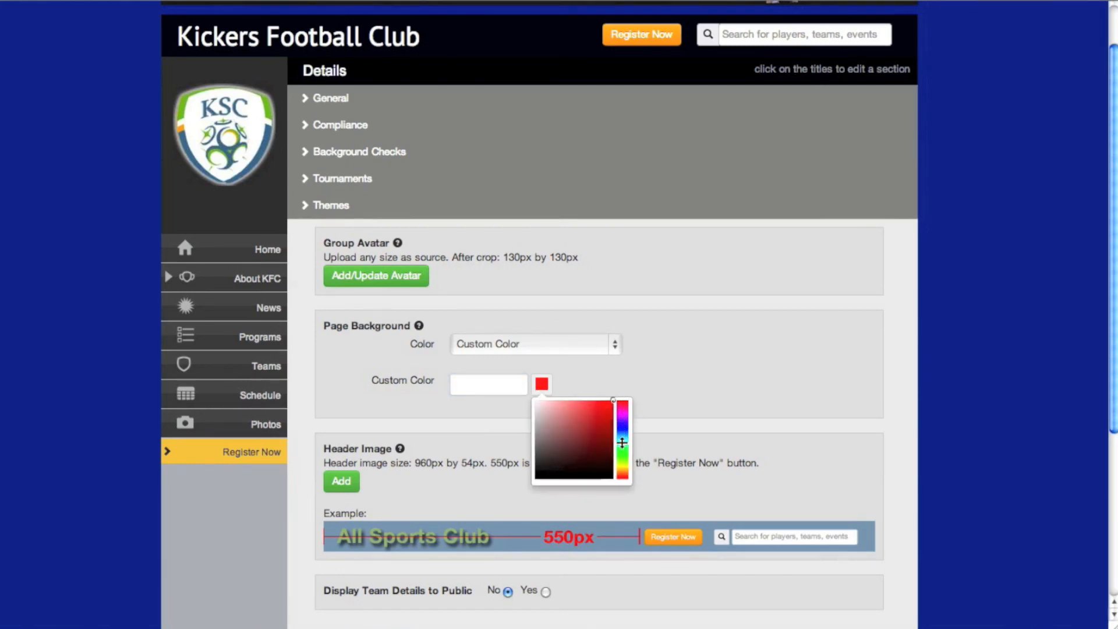
pyautogui.click(622, 428)
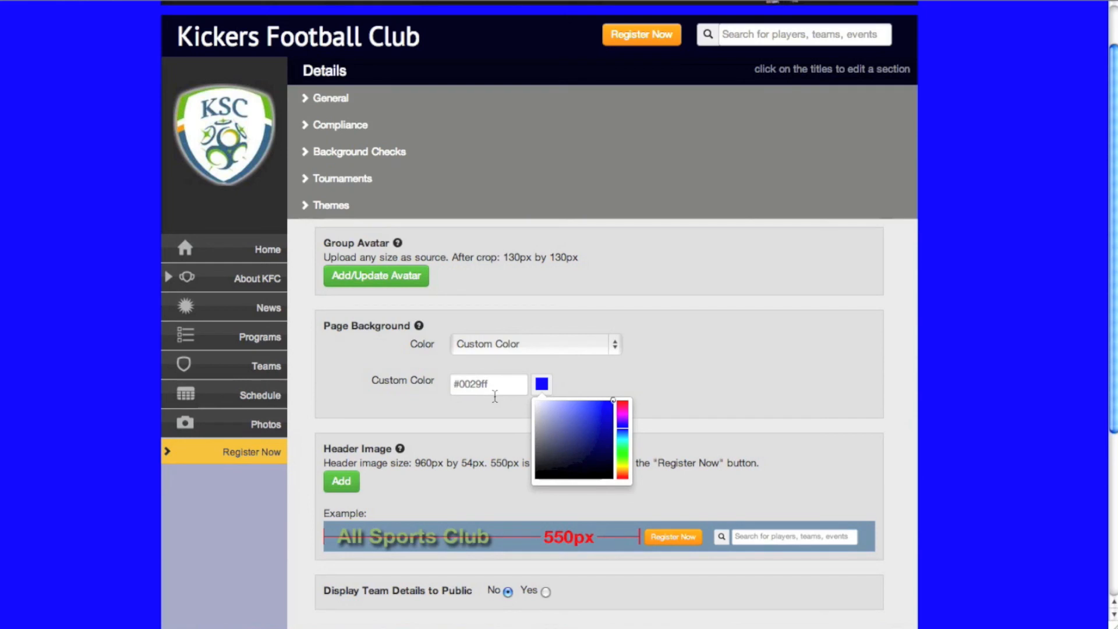
pyautogui.click(612, 384)
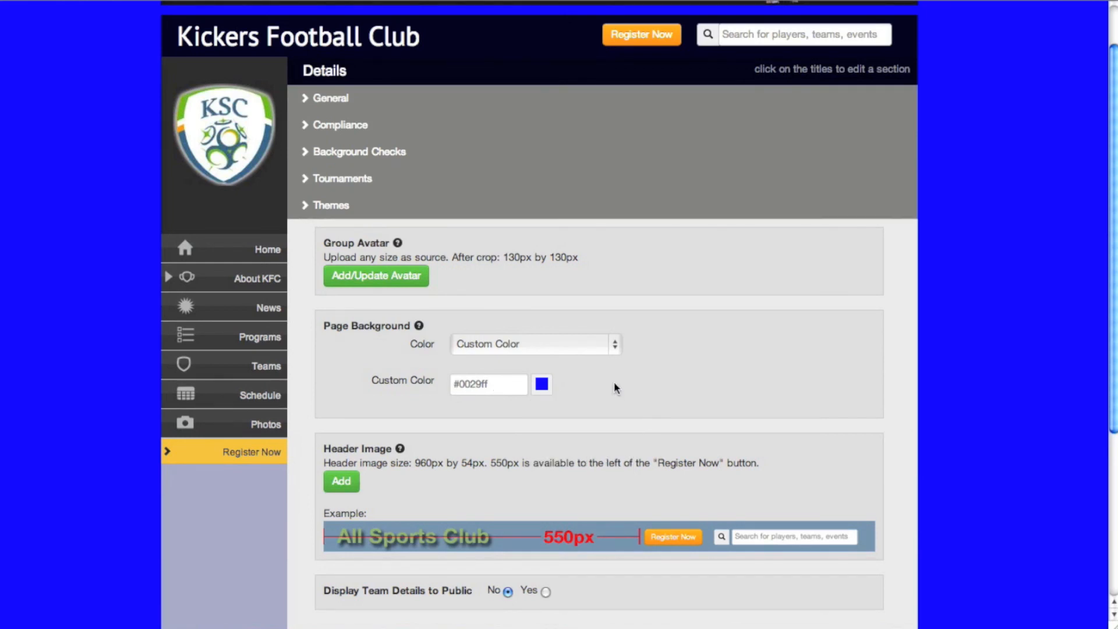
# Step: Switch the page background to Background Image and view its upload dialog without uploading a file
pyautogui.click(614, 345)
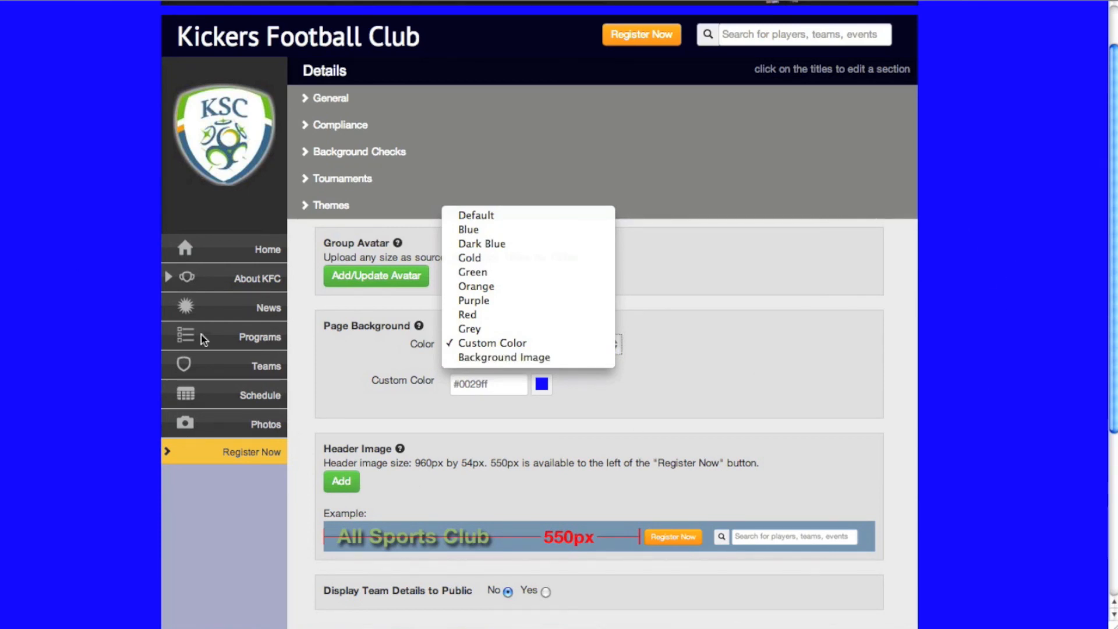
pyautogui.click(471, 359)
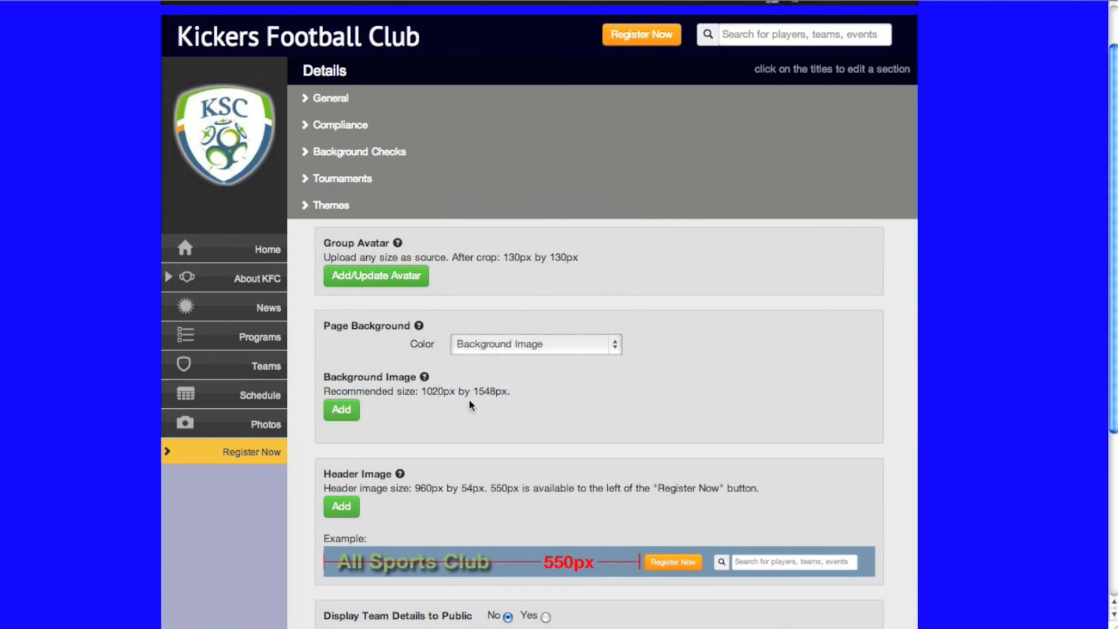
pyautogui.click(342, 410)
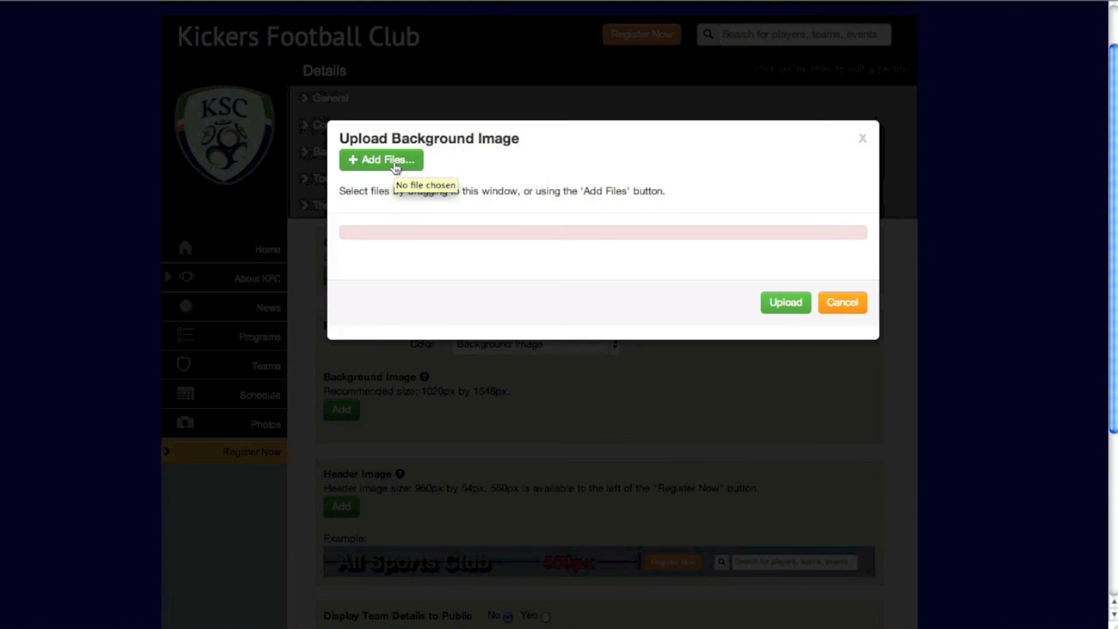
pyautogui.click(857, 309)
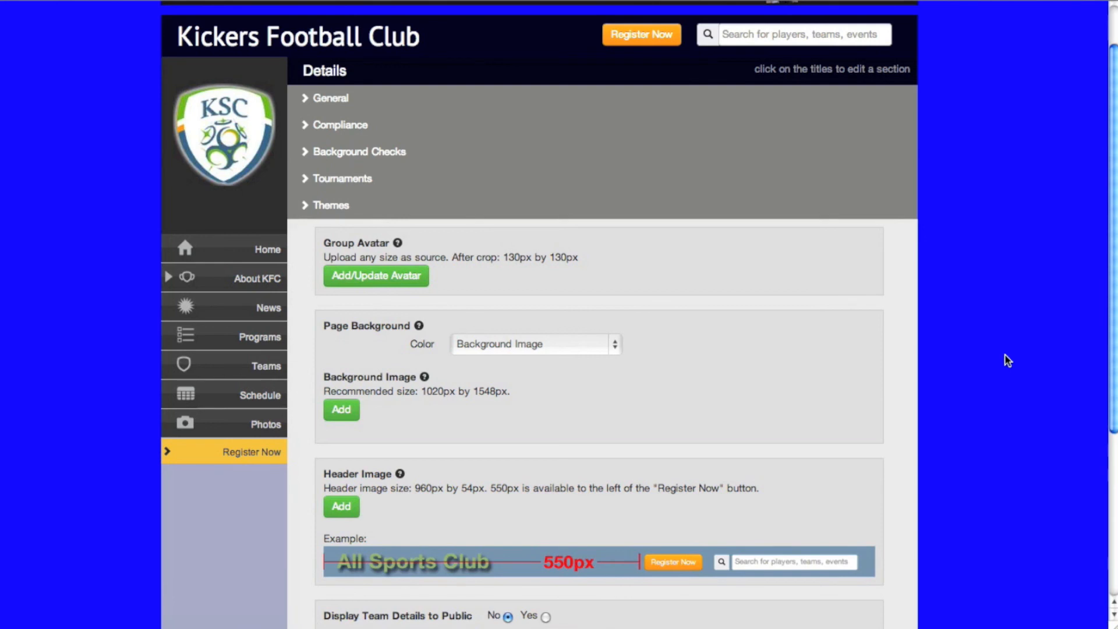
# Step: Review the header image example and view the header image upload dialog without uploading a file
pyautogui.scroll(-3, 773, 383)
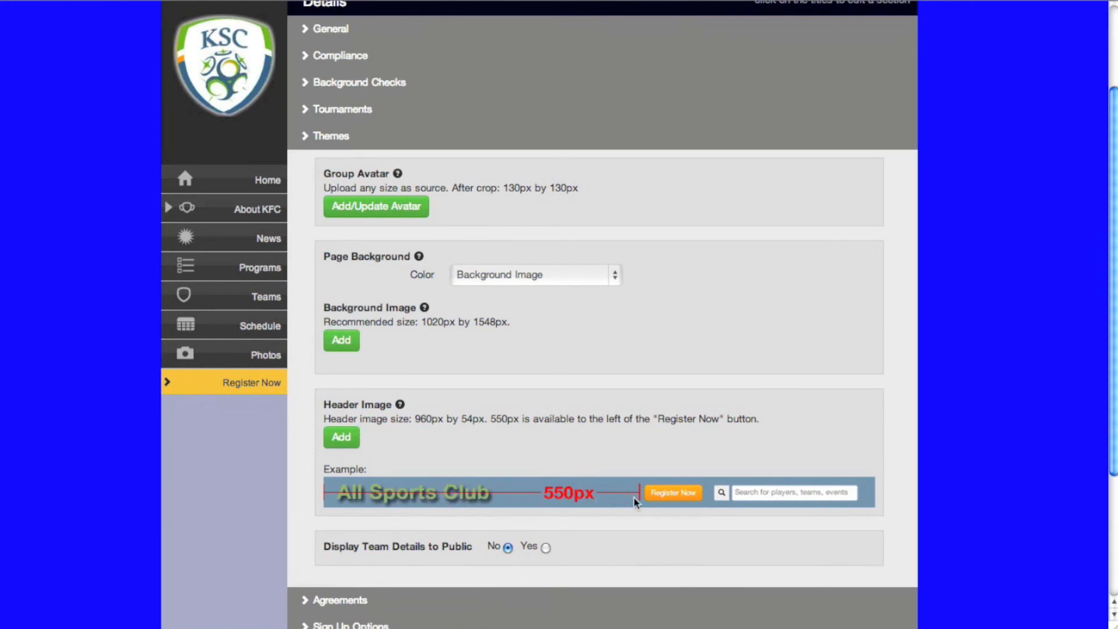
pyautogui.scroll(5, 643, 495)
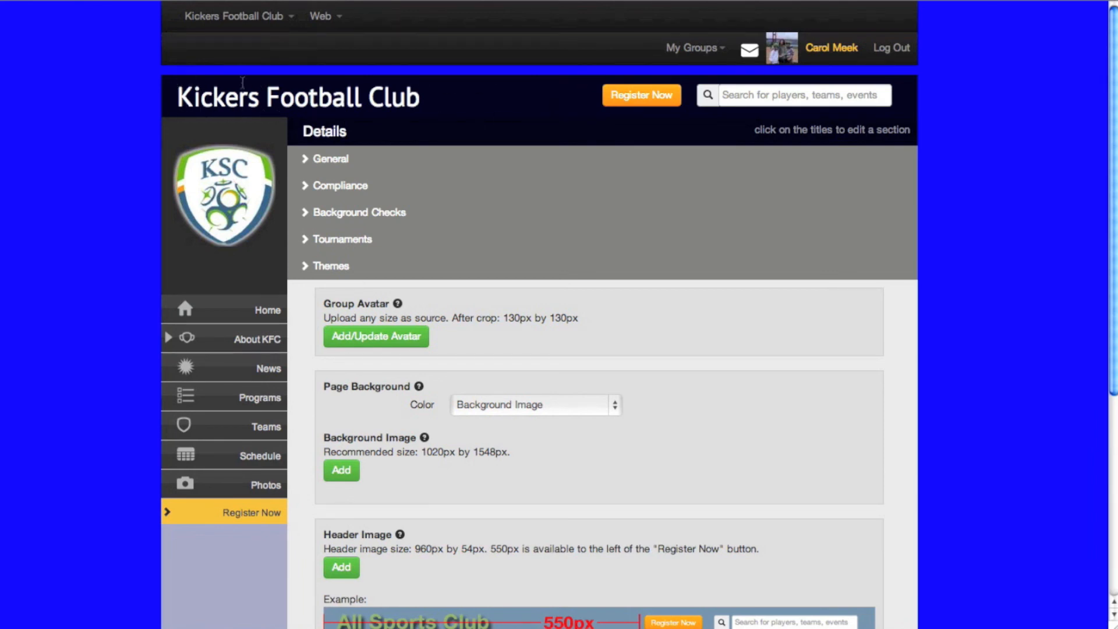
pyautogui.scroll(-5, 676, 370)
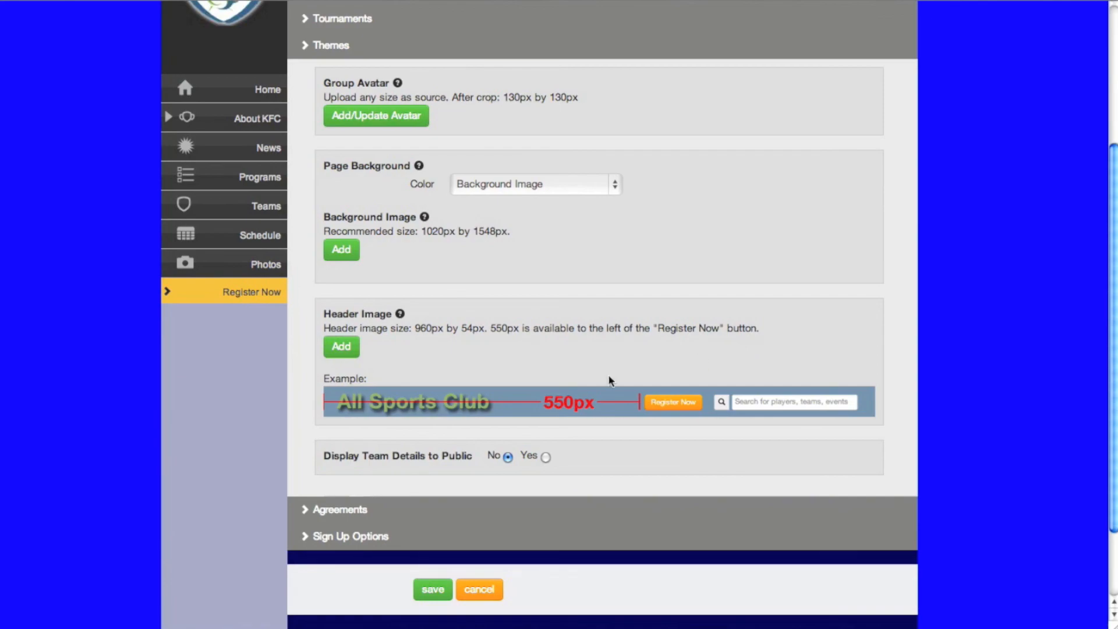
pyautogui.click(339, 347)
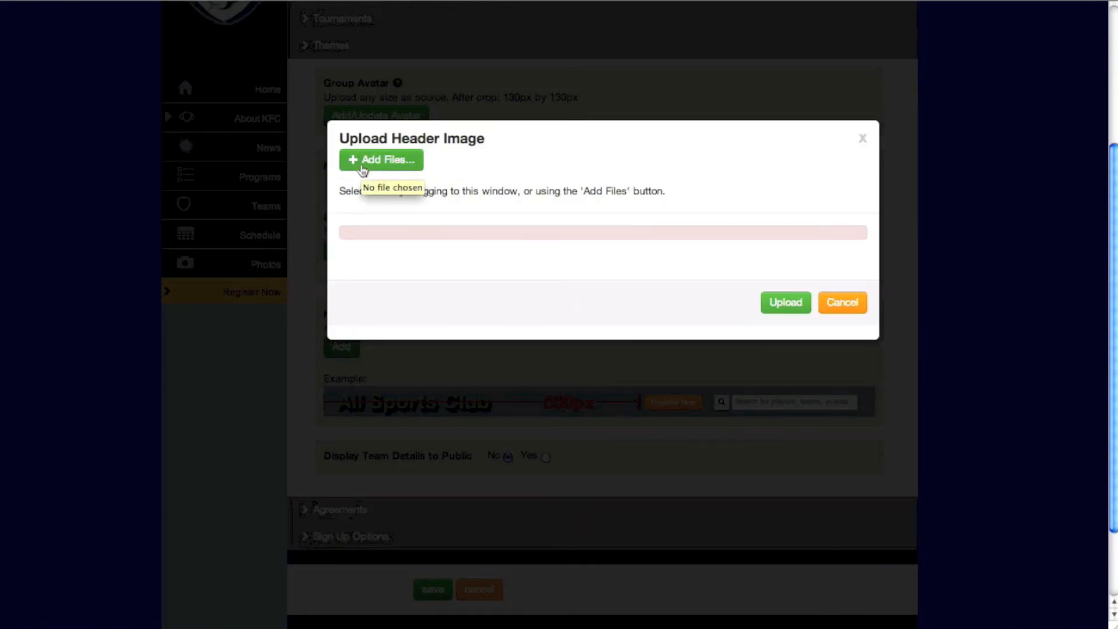
pyautogui.click(860, 307)
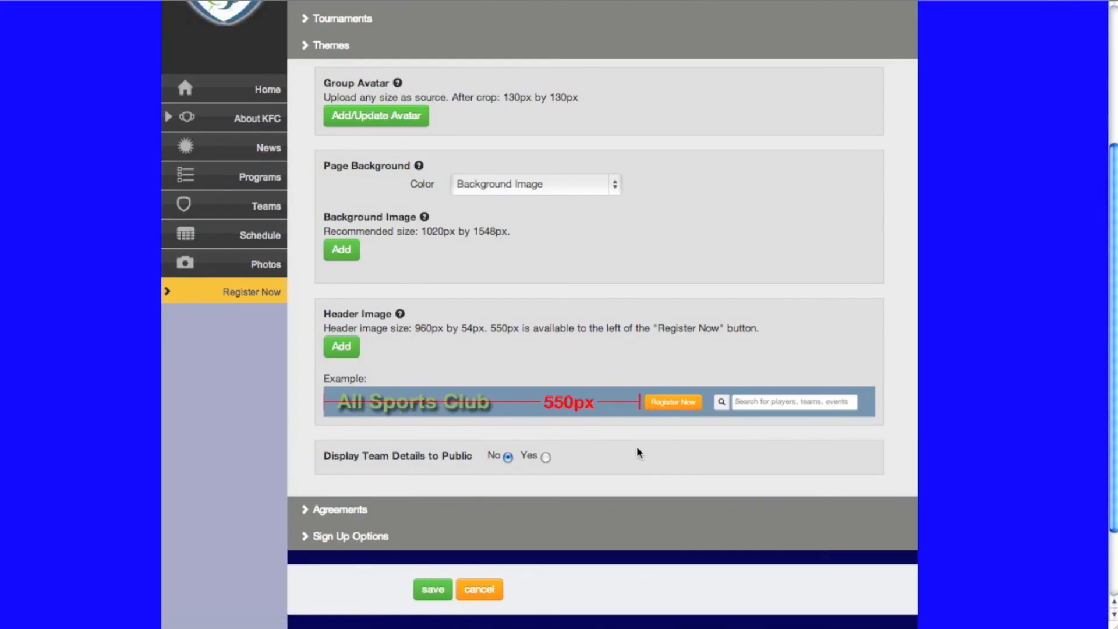
# Step: Discard the unsaved theme changes in the club settings and return to the club's home page
pyautogui.scroll(5, 636, 446)
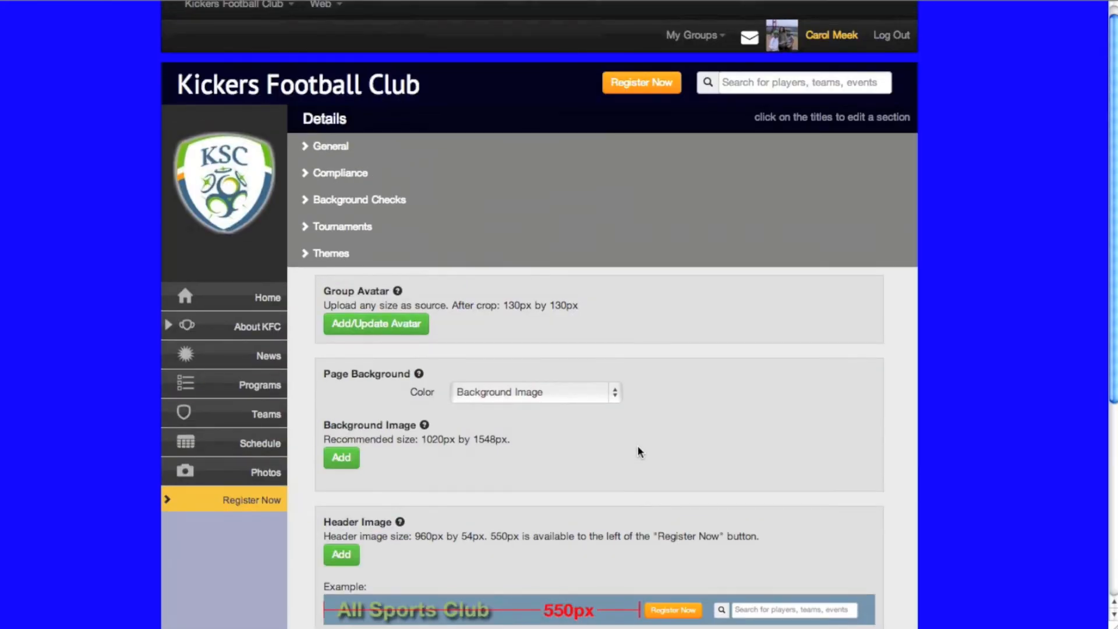
pyautogui.scroll(1, 638, 446)
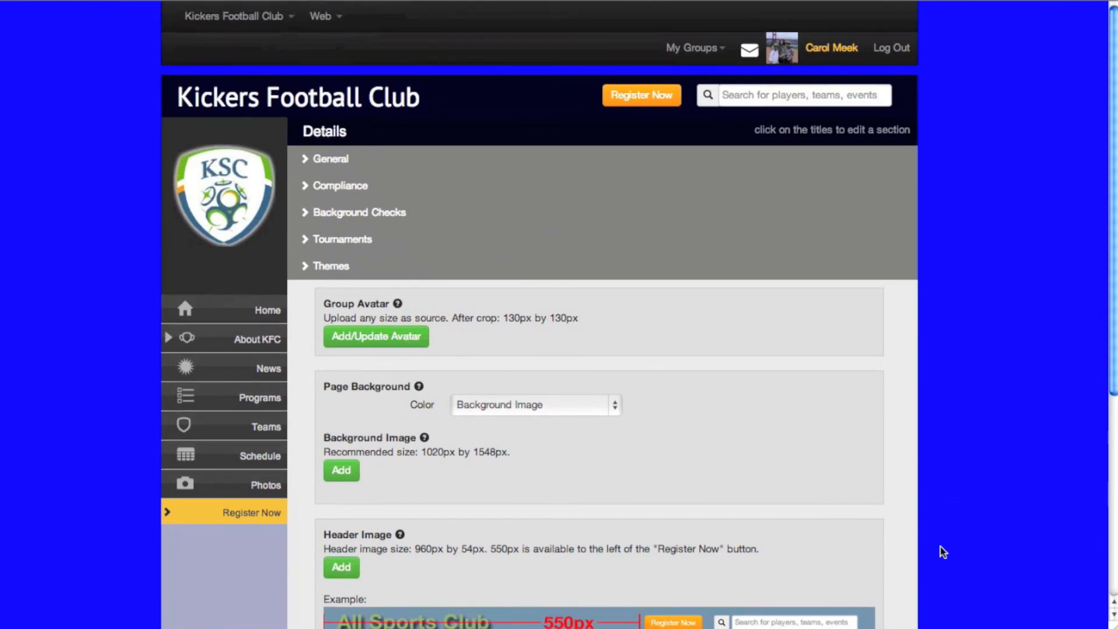
pyautogui.scroll(-6, 943, 552)
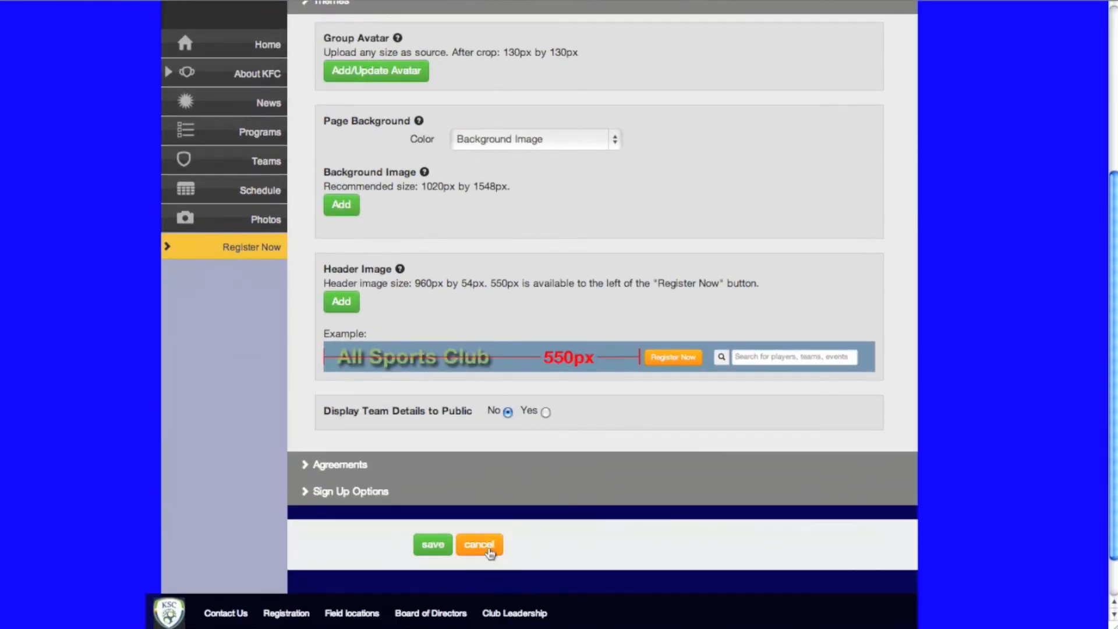
pyautogui.click(489, 552)
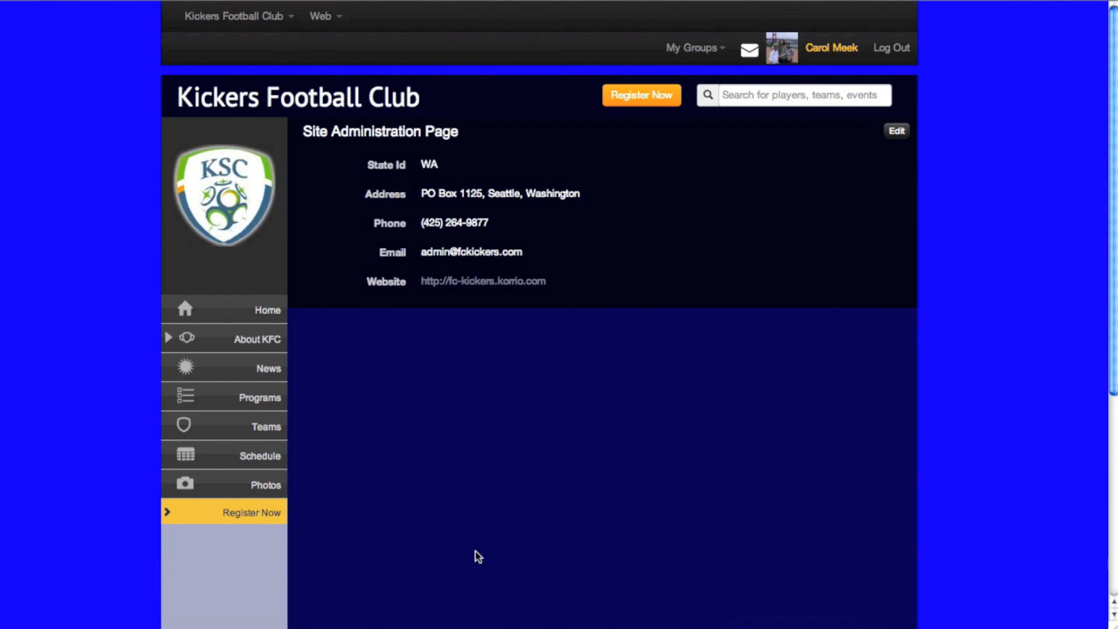
pyautogui.click(268, 312)
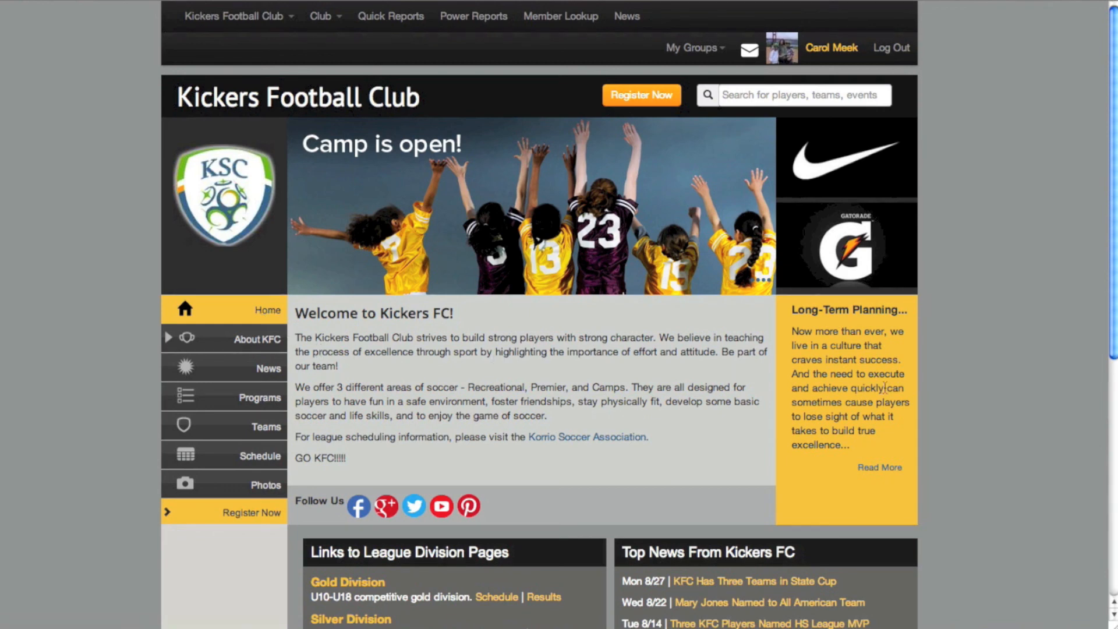
# Step: Open the Need Help? support community from the club site's footer and search its forums for "web publishing"
pyautogui.scroll(-7, 928, 410)
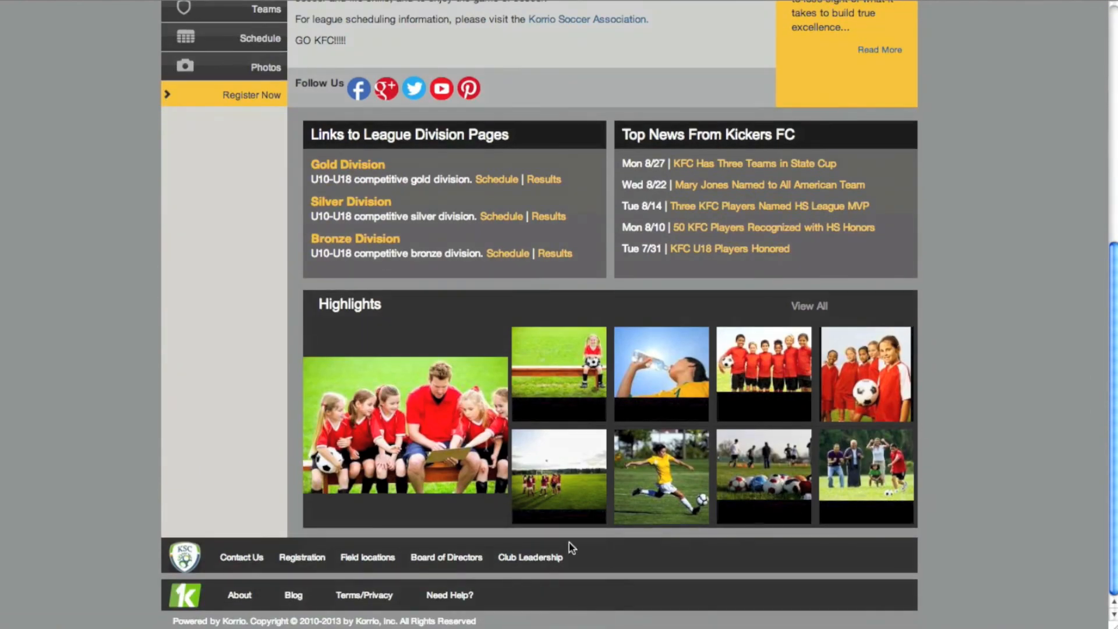
pyautogui.click(441, 600)
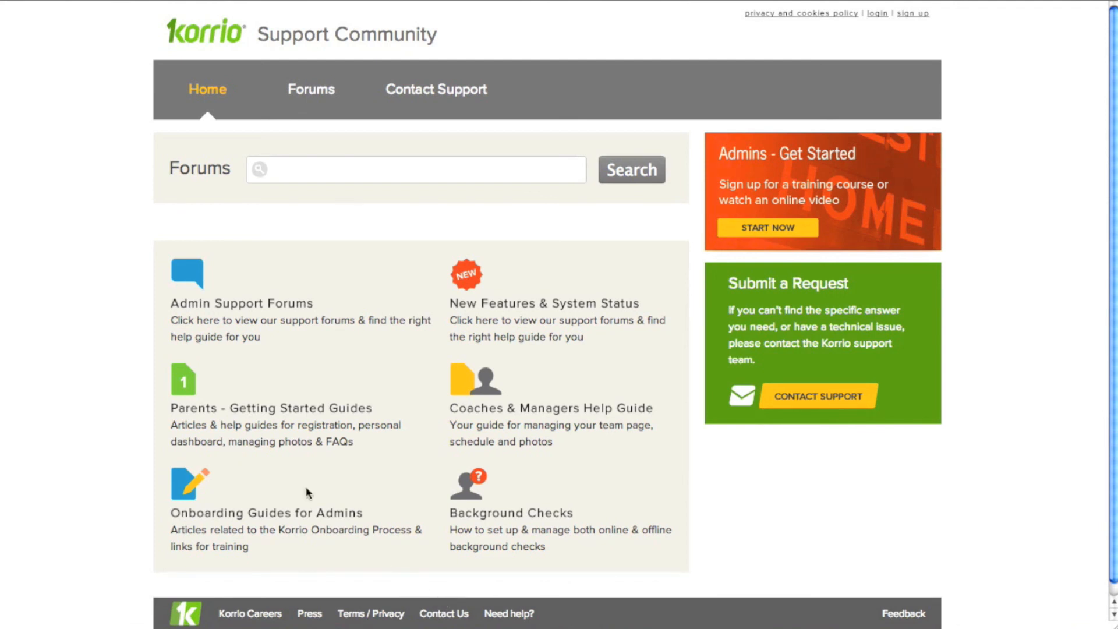
pyautogui.click(338, 170)
pyautogui.write('we')
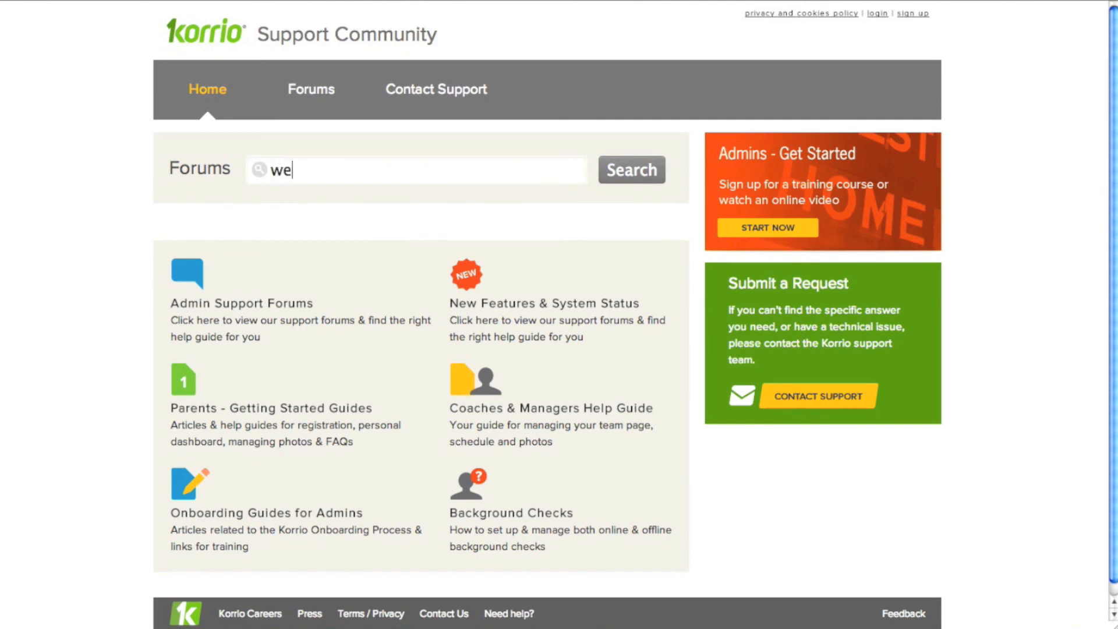
pyautogui.write('b p[u')
pyautogui.press('BackSpace')
pyautogui.press('BackSpace')
pyautogui.press('BackSpace')
pyautogui.write('pu')
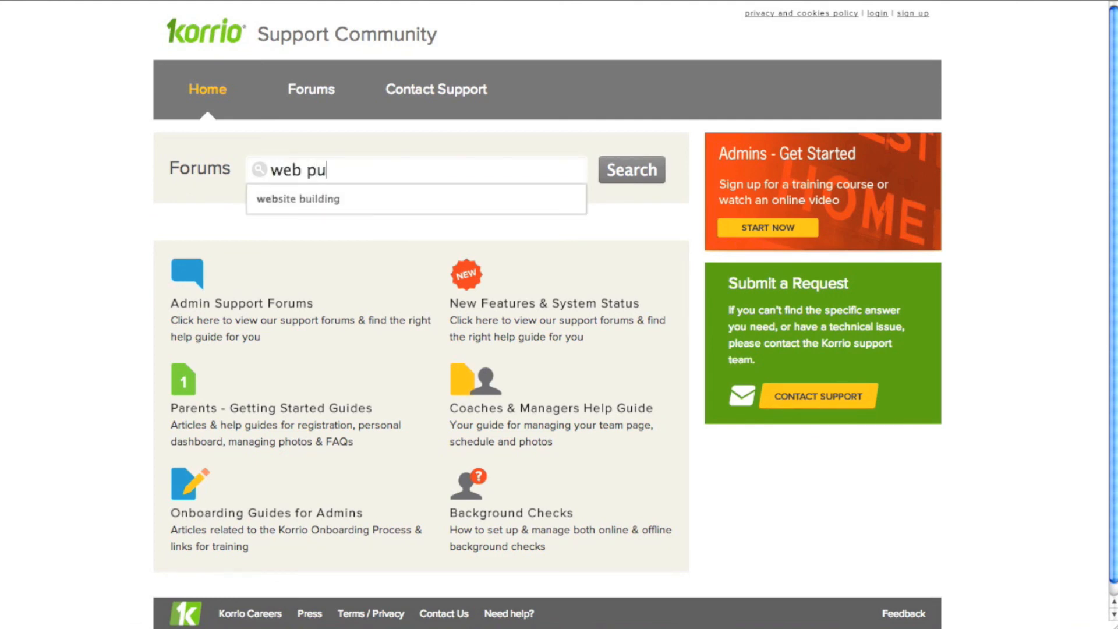
pyautogui.write('blishing')
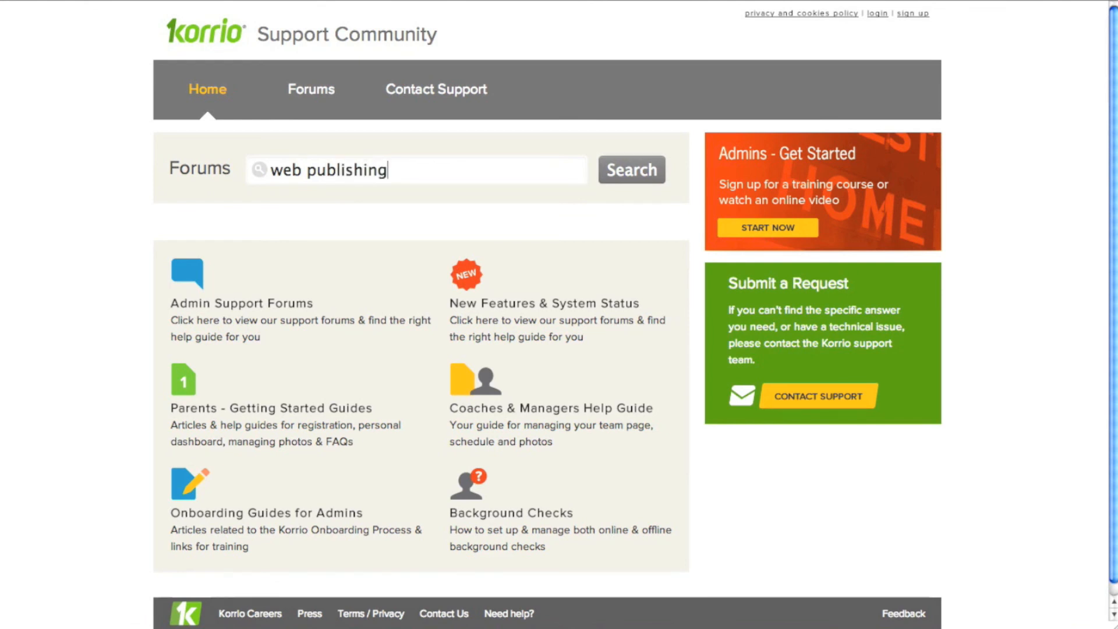
pyautogui.click(620, 171)
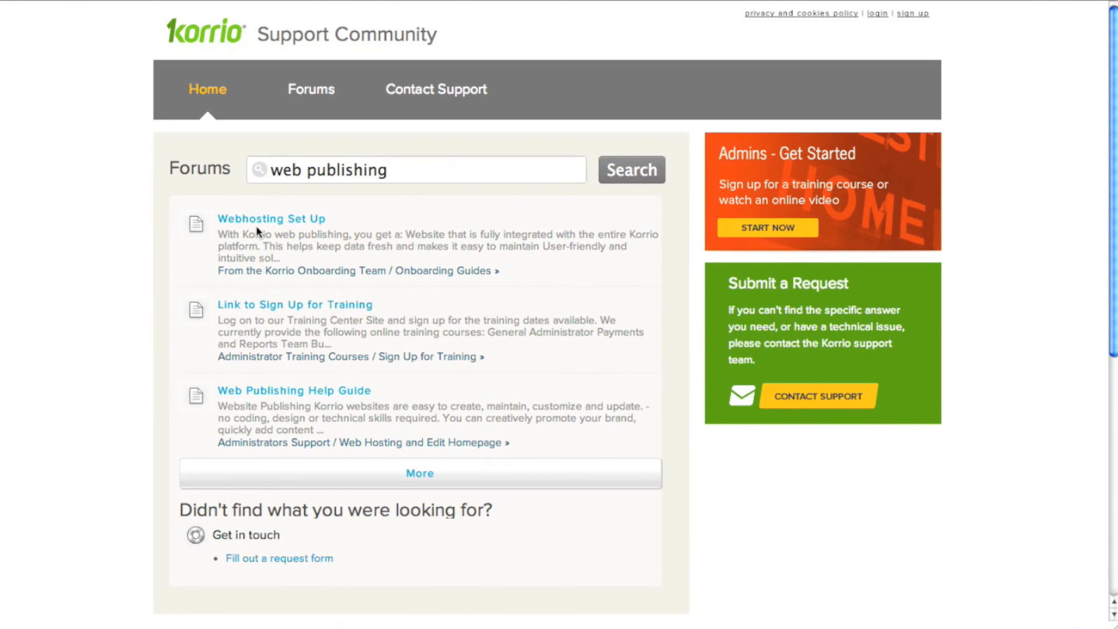
# Step: Open the Web Publishing Help Guide from the search results and look through its home page layout diagram and instructions
pyautogui.click(292, 396)
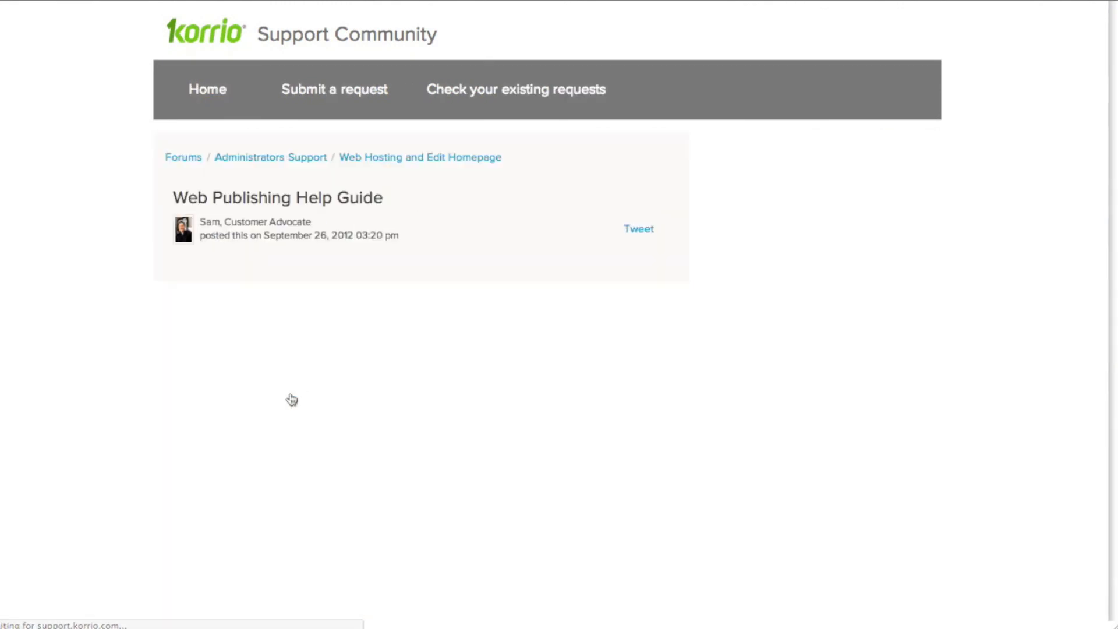
pyautogui.scroll(-3, 344, 298)
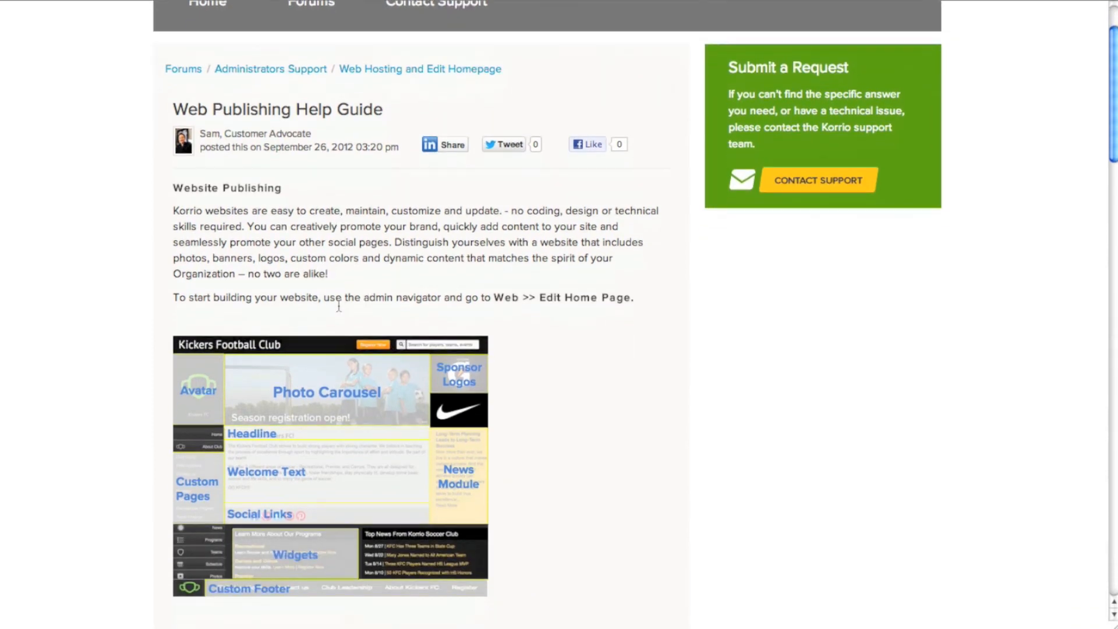
pyautogui.scroll(-3, 335, 312)
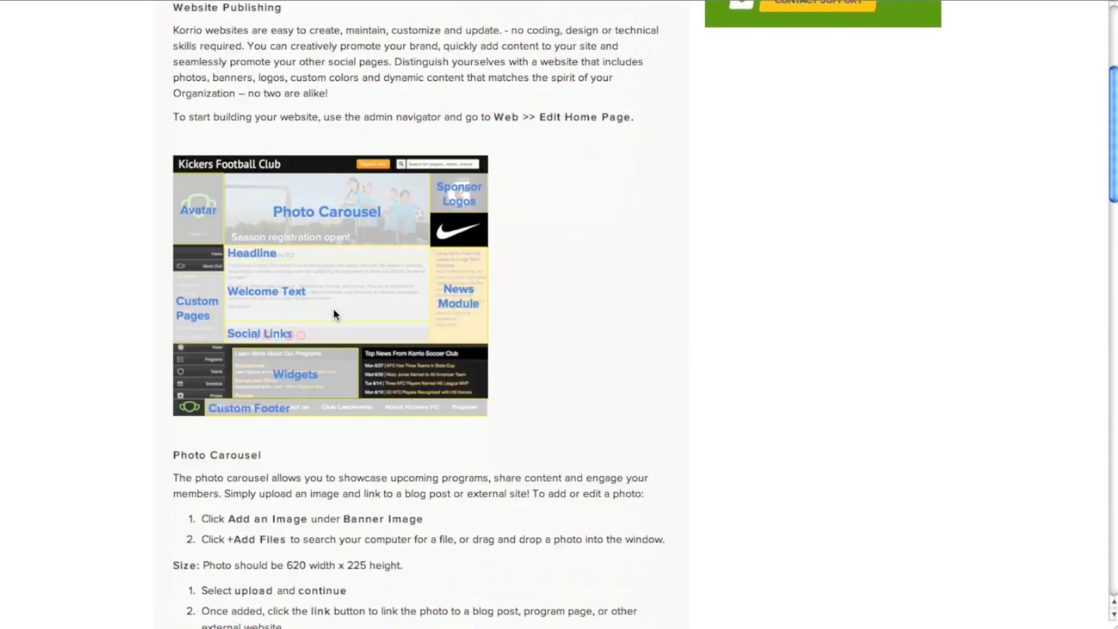
pyautogui.scroll(-4, 338, 300)
pyautogui.scroll(-1, 343, 305)
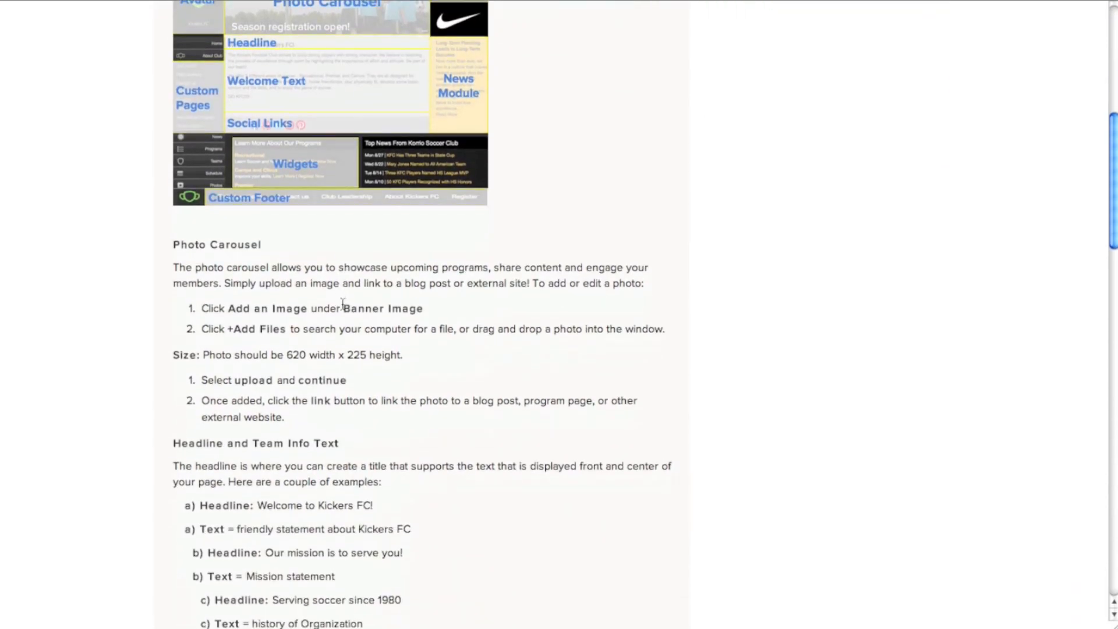
pyautogui.scroll(10, 355, 488)
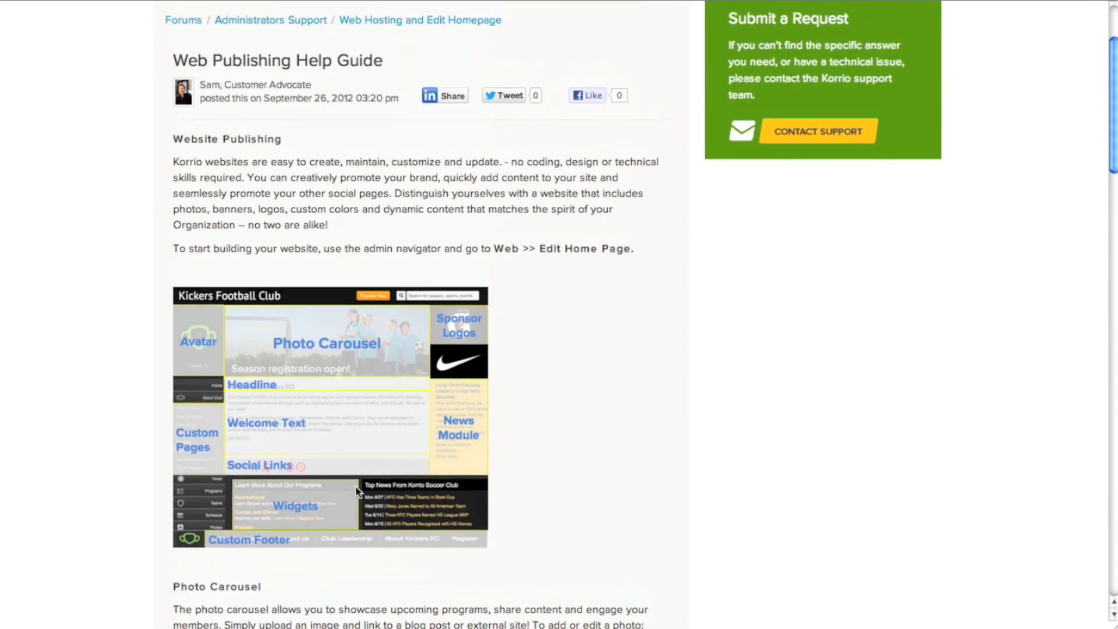